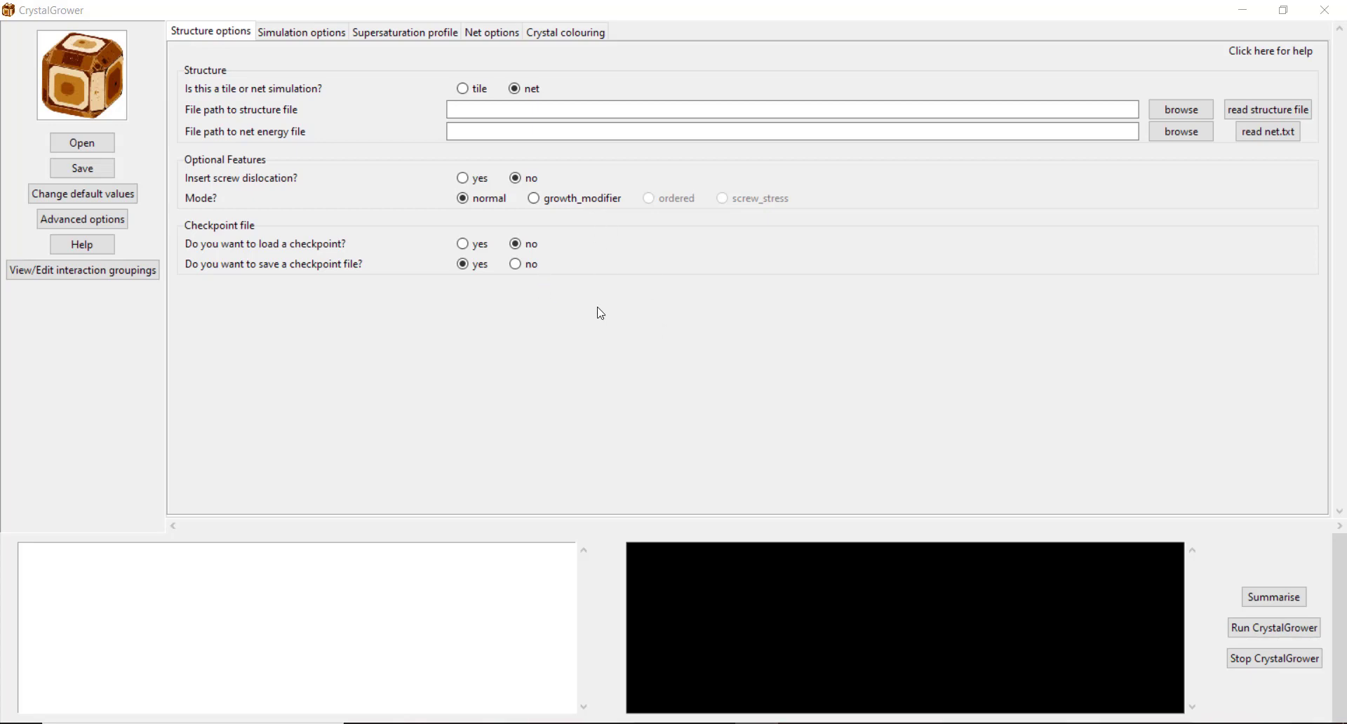
# Step: Open the saved simulation file GUI_simulation_data.txt from the AFI_GUI folder 20201126_095723
pyautogui.click(695, 427)
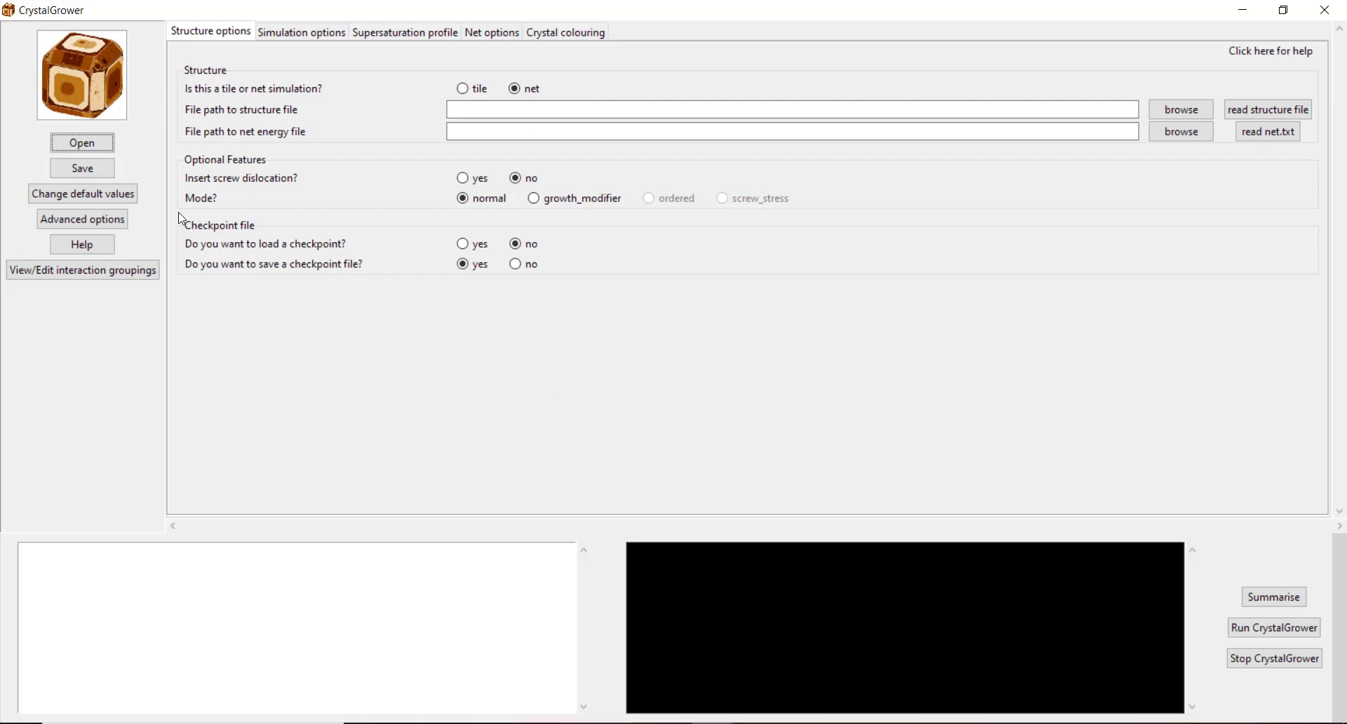
pyautogui.click(78, 147)
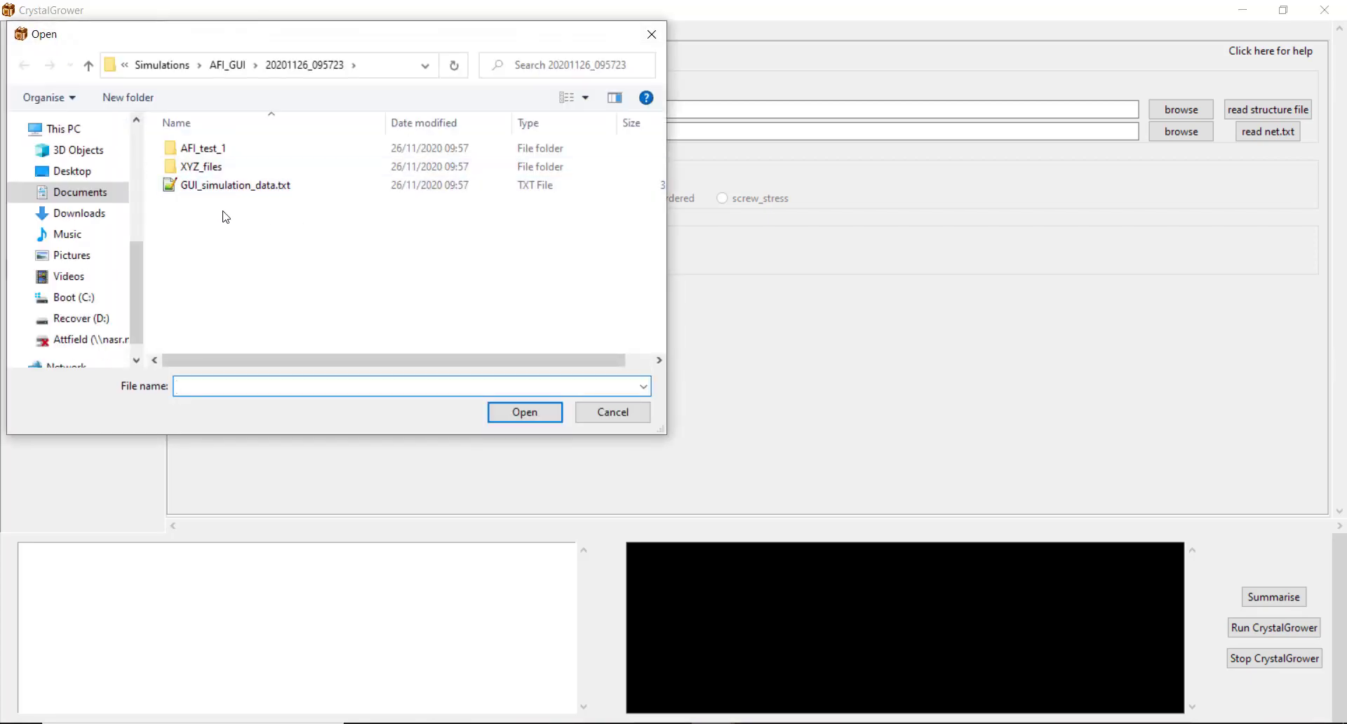
pyautogui.click(235, 65)
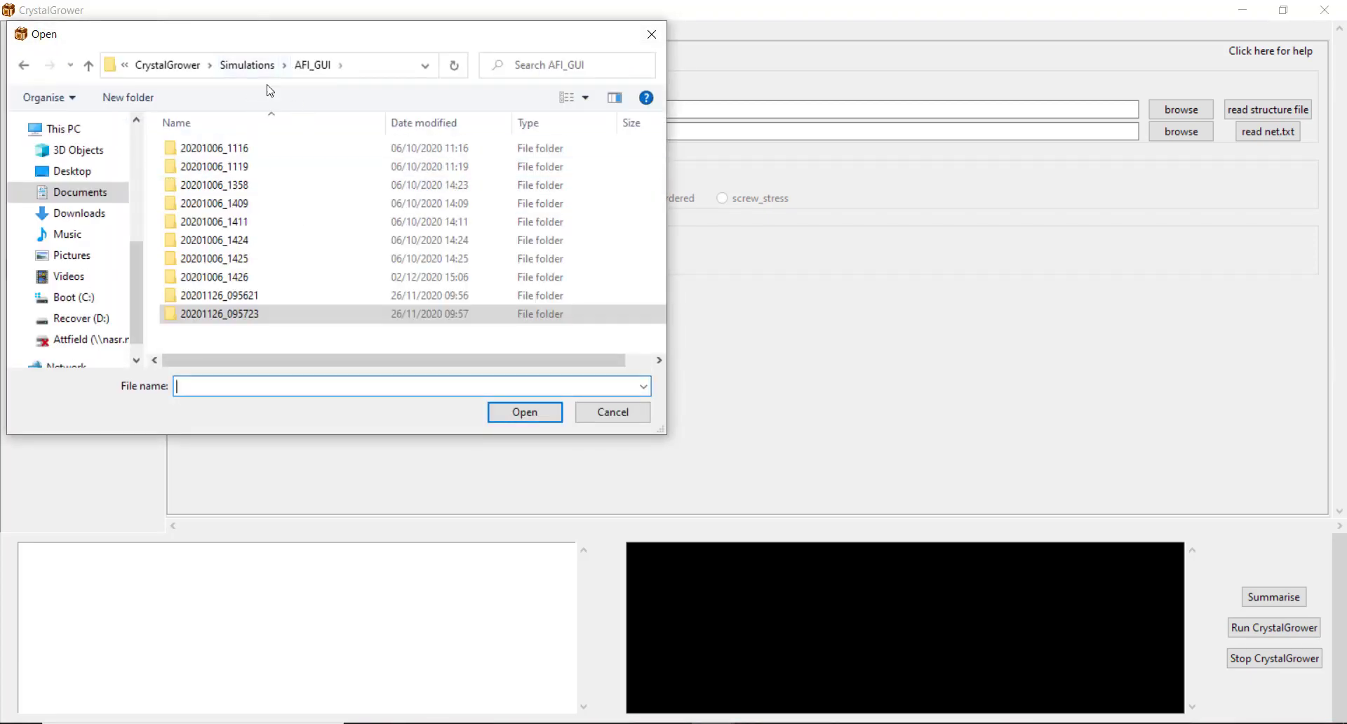
pyautogui.click(254, 317)
pyautogui.doubleClick(254, 317)
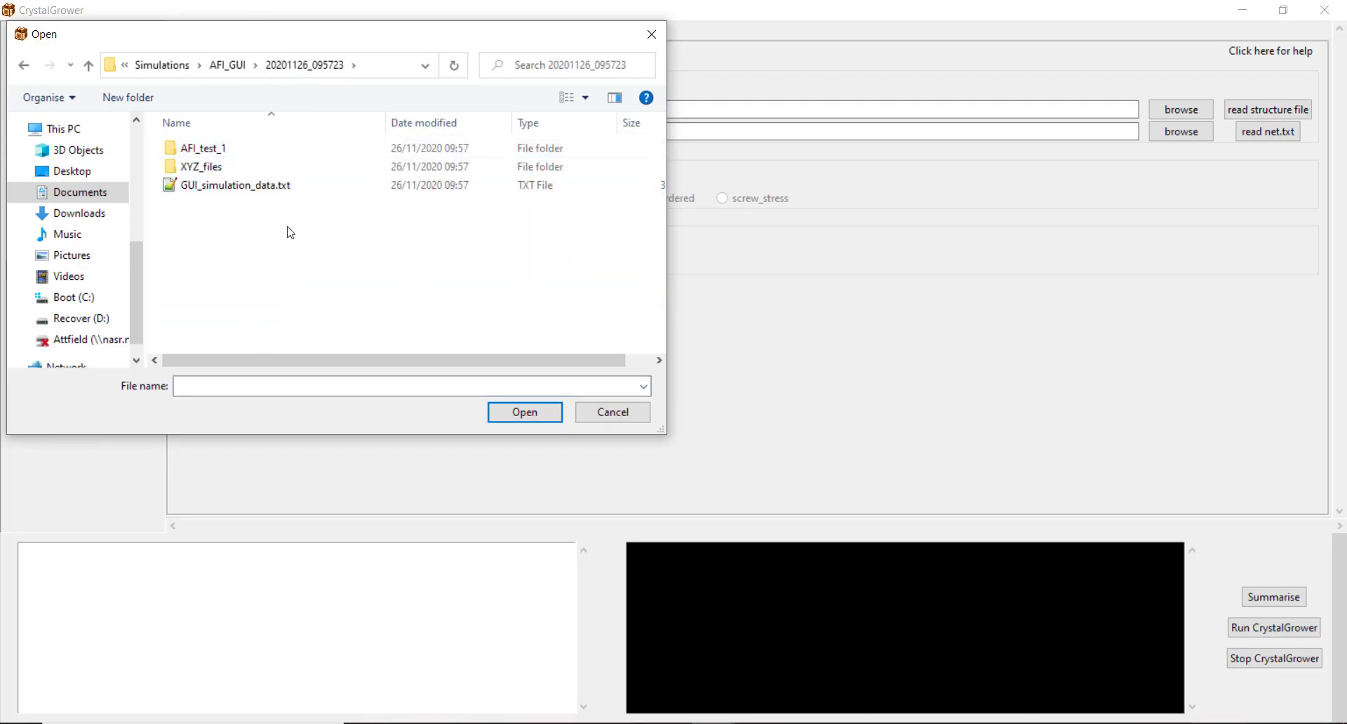
pyautogui.click(266, 187)
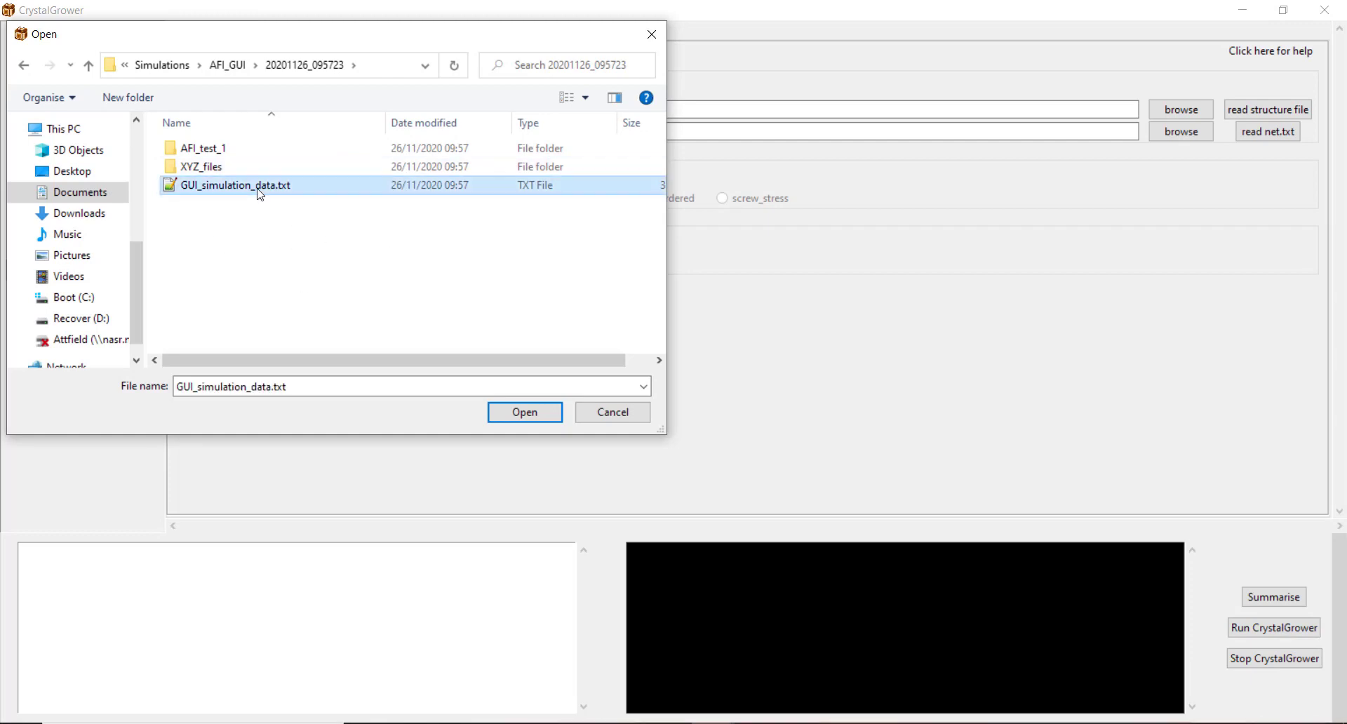
pyautogui.doubleClick(309, 188)
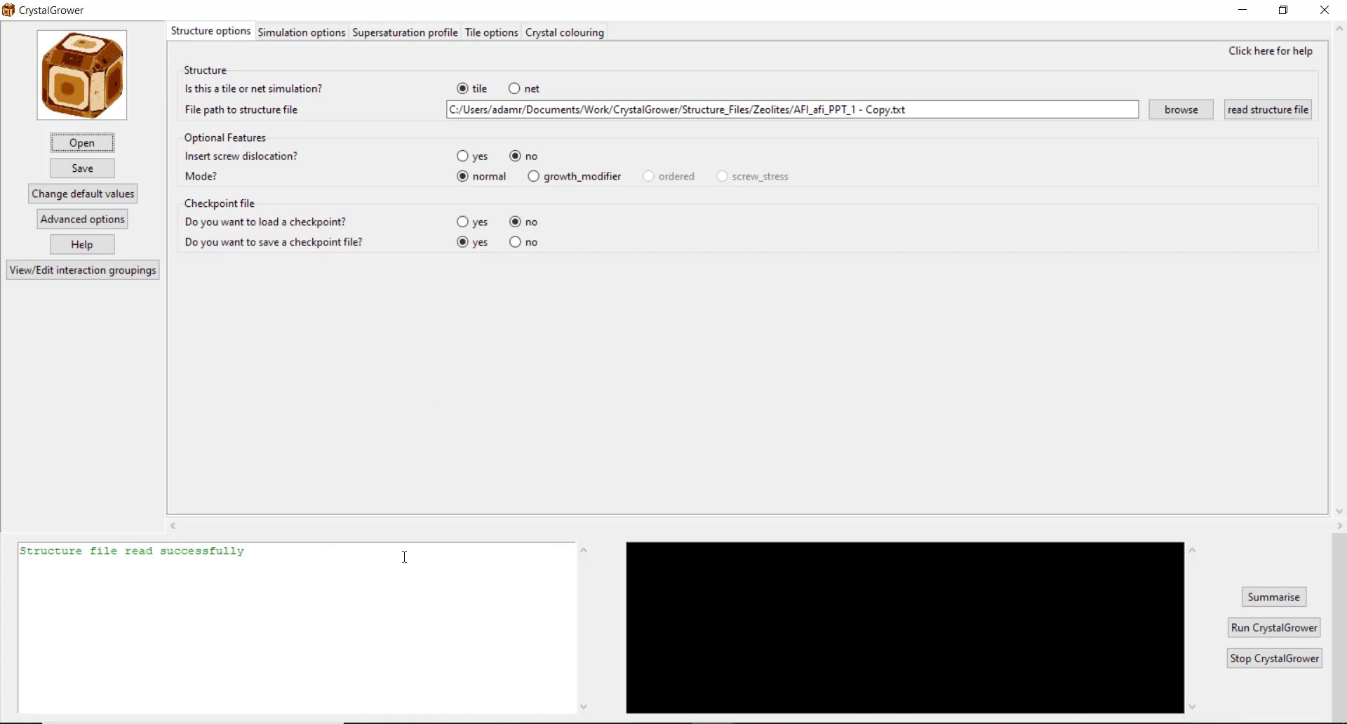
# Step: Review the loaded simulation, supersaturation, tile and crystal colouring settings, ending on the structure options
pyautogui.press('Tab')
pyautogui.click(274, 33)
pyautogui.click(446, 33)
pyautogui.click(475, 34)
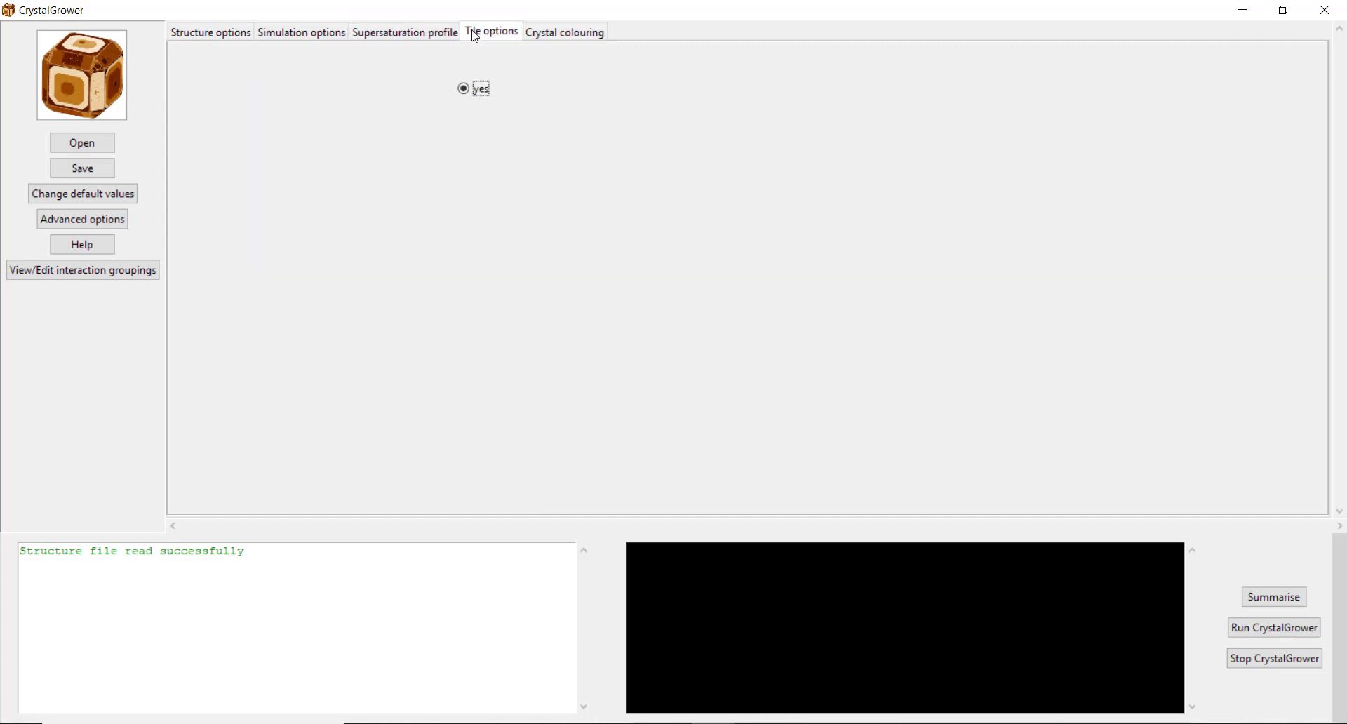
pyautogui.click(549, 35)
pyautogui.click(223, 33)
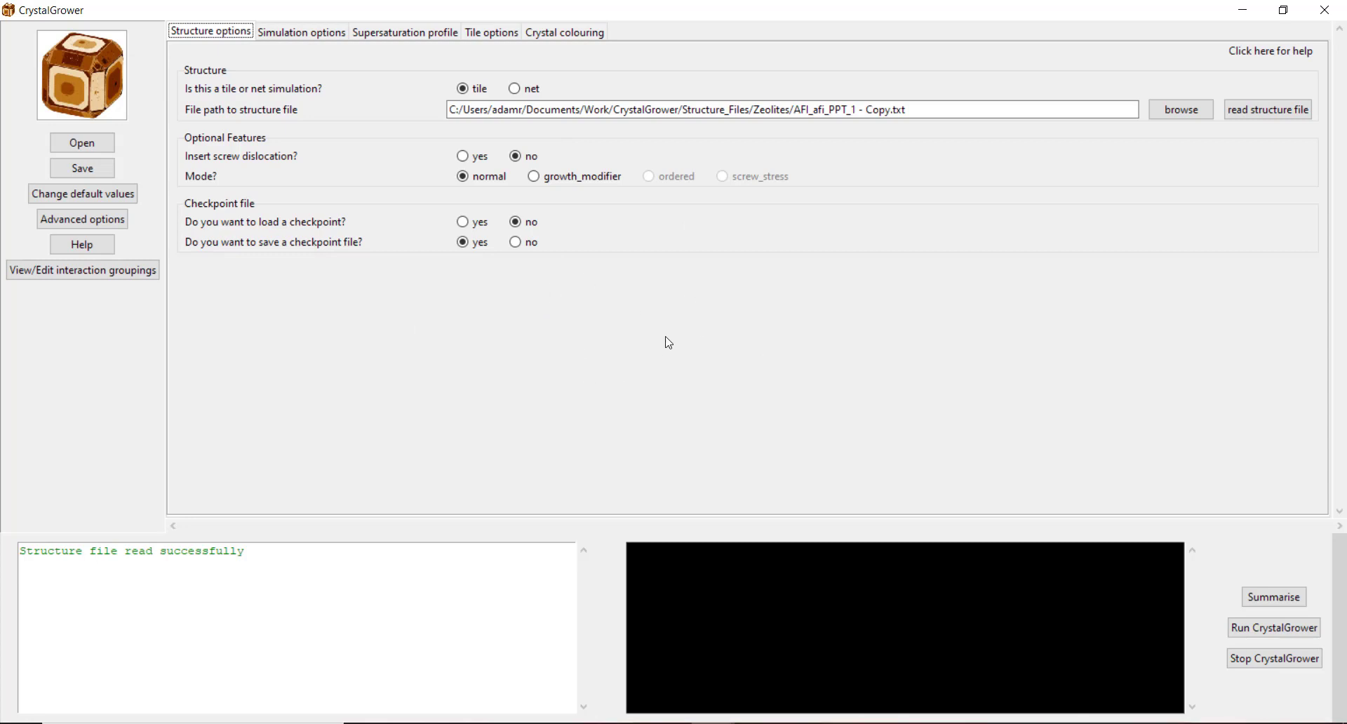
# Step: Switch the supersaturation profile to mode 5 and set Δμ₂ to 20 kcal/mol
pyautogui.click(402, 33)
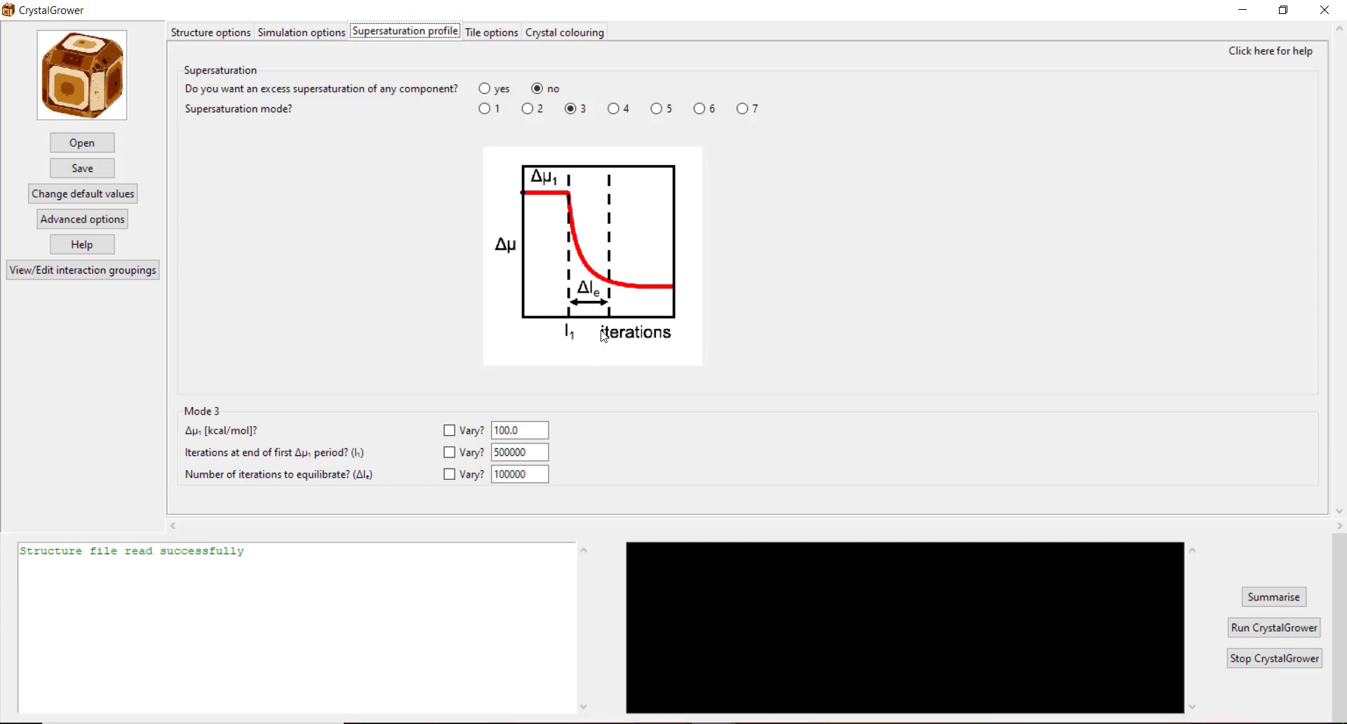
pyautogui.click(656, 109)
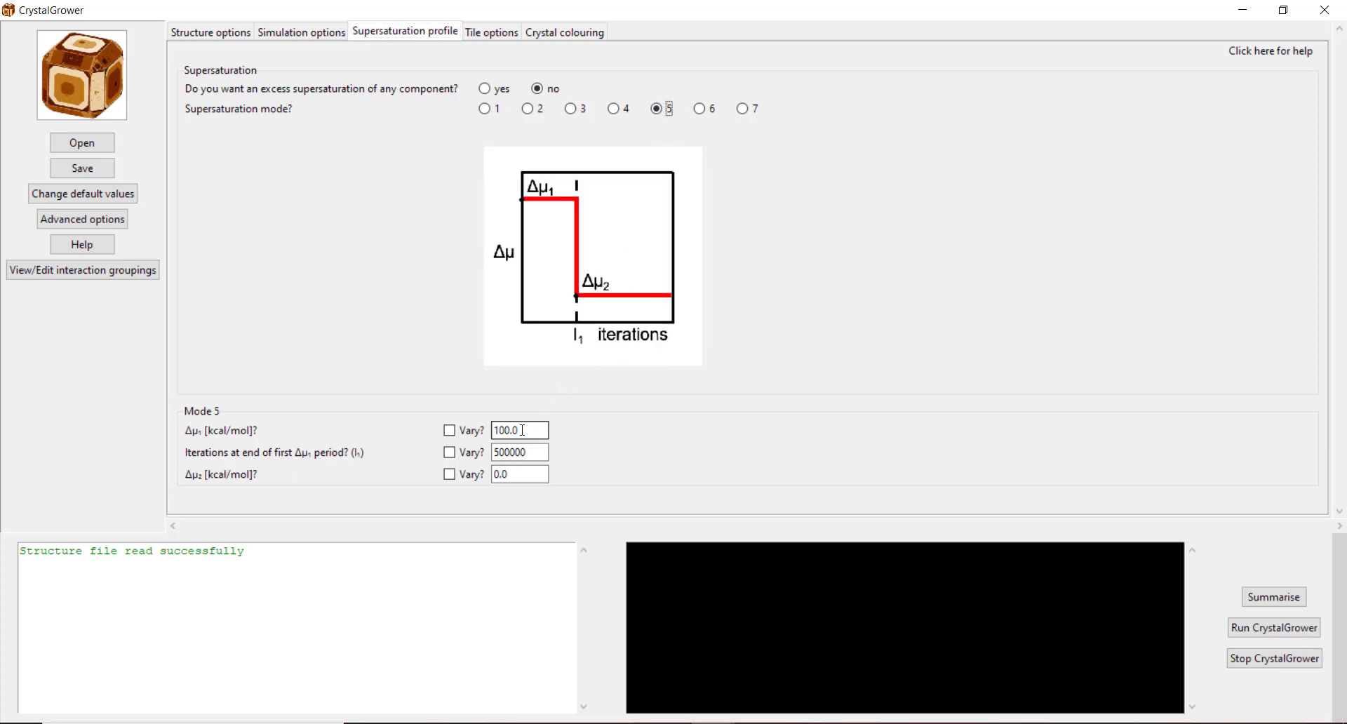
pyautogui.doubleClick(498, 477)
pyautogui.write('20')
# Step: Save the modified simulation settings as GUI_simulation_data2.txt in the same folder as the original
pyautogui.click(97, 170)
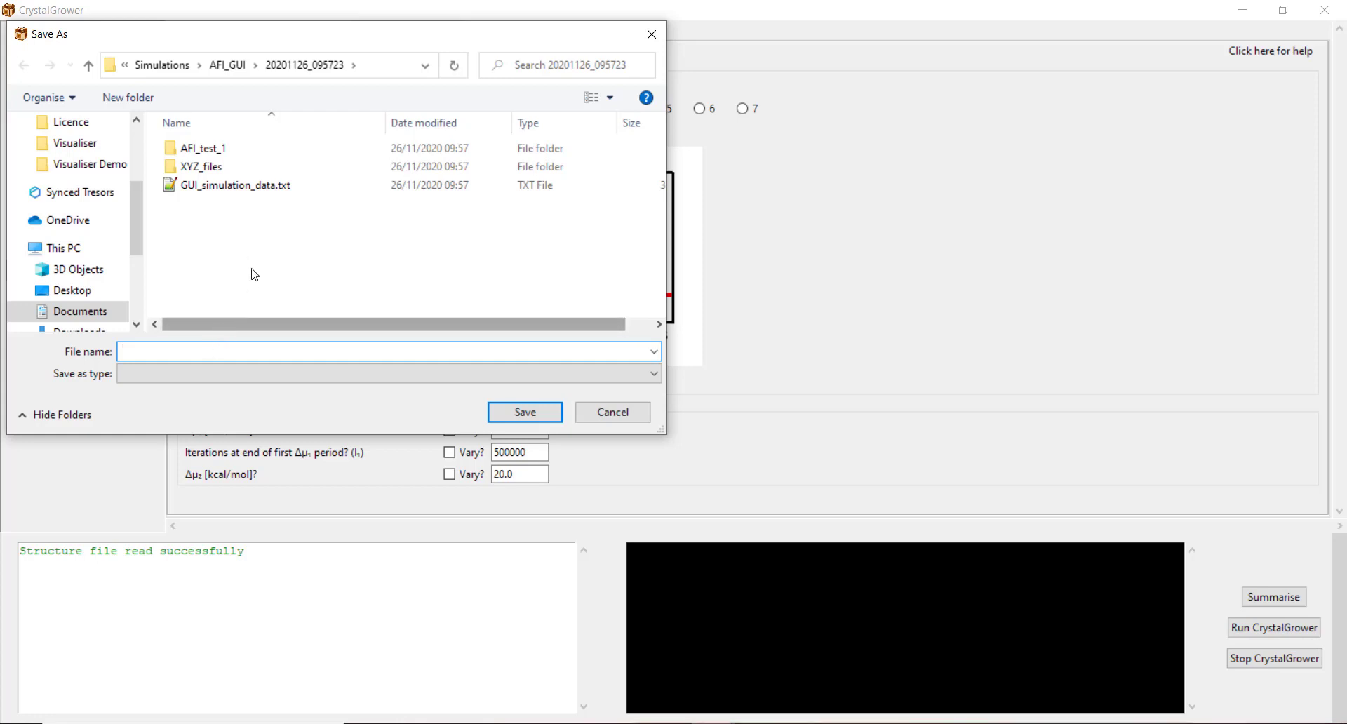
pyautogui.click(237, 188)
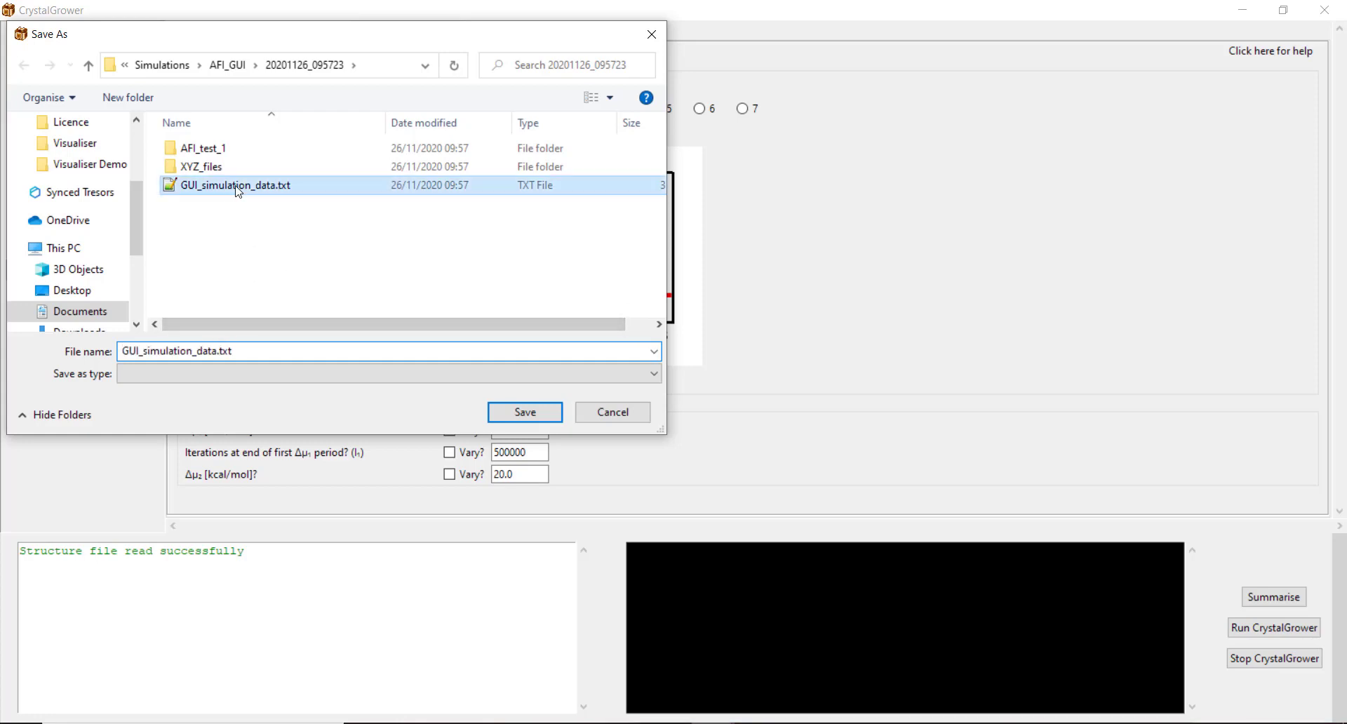
pyautogui.doubleClick(252, 355)
pyautogui.click(214, 351)
pyautogui.write('2')
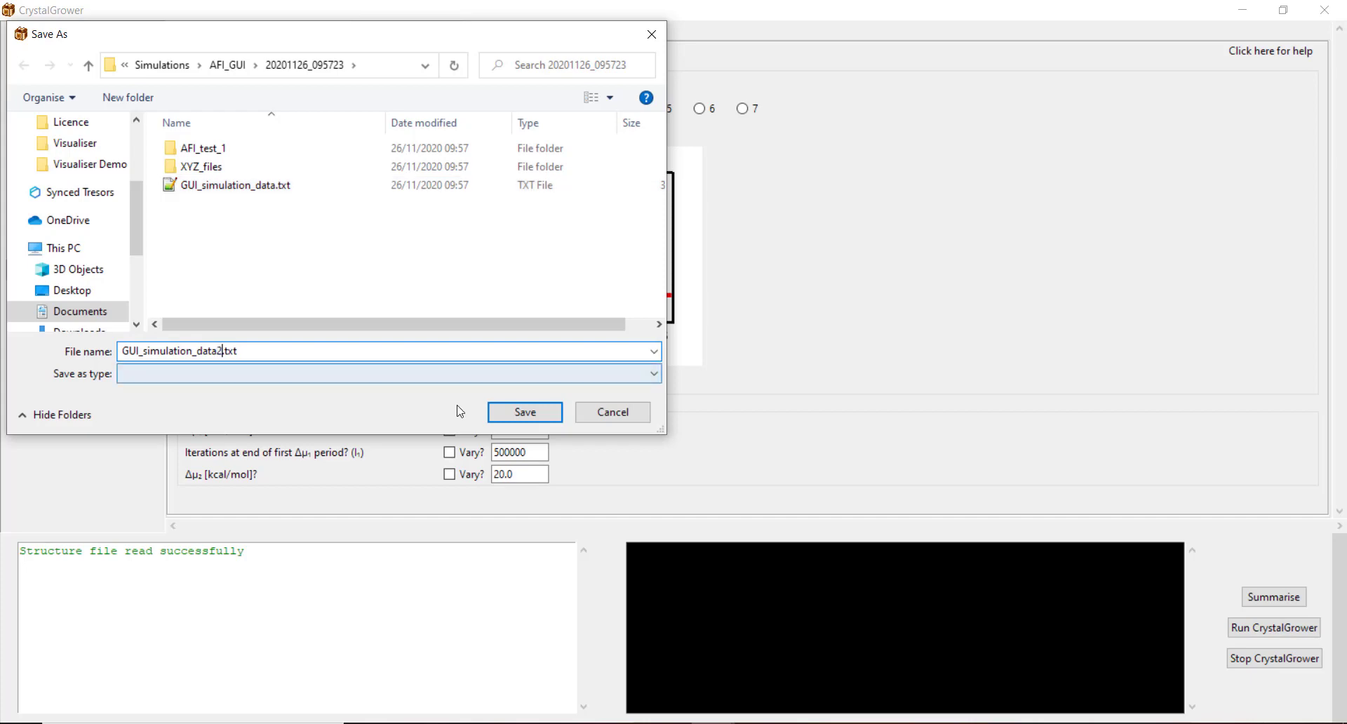
pyautogui.click(524, 413)
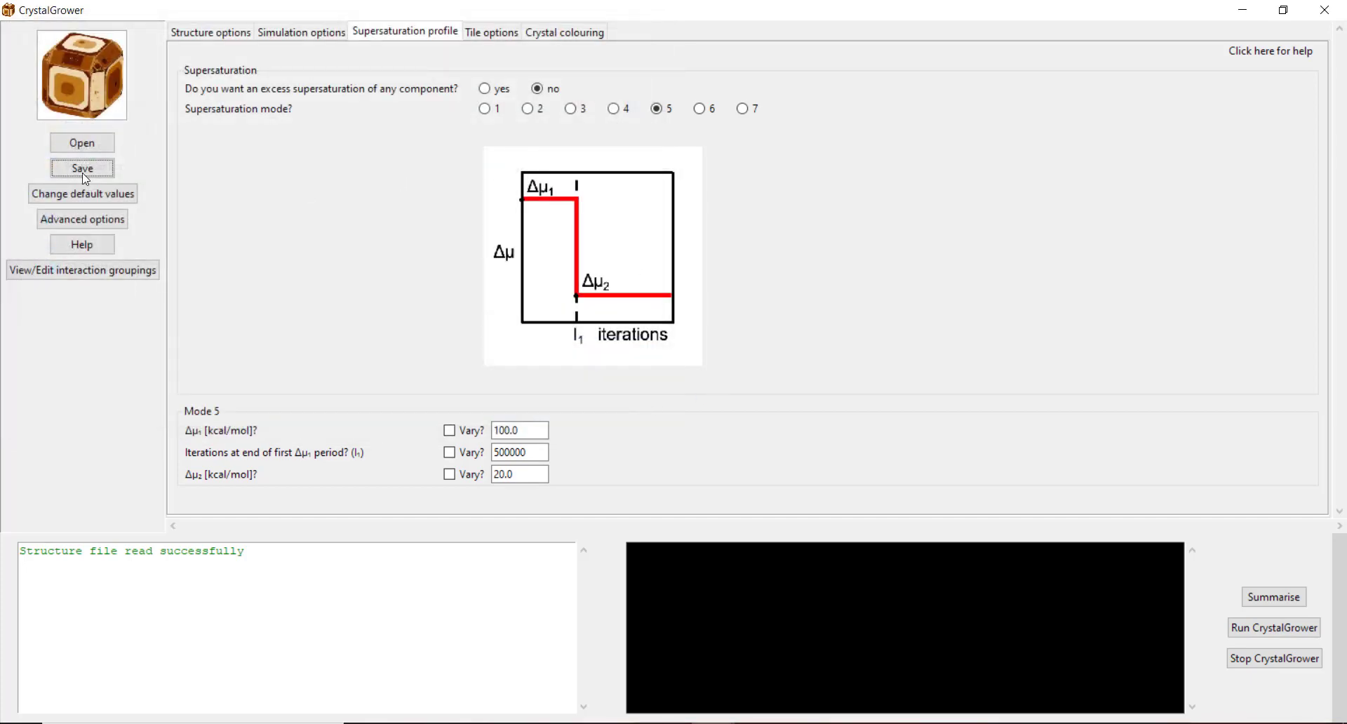
# Step: Reload the original GUI_simulation_data.txt settings, followed by the saved GUI_simulation_data2.txt settings, to compare their supersaturation profiles
pyautogui.click(82, 143)
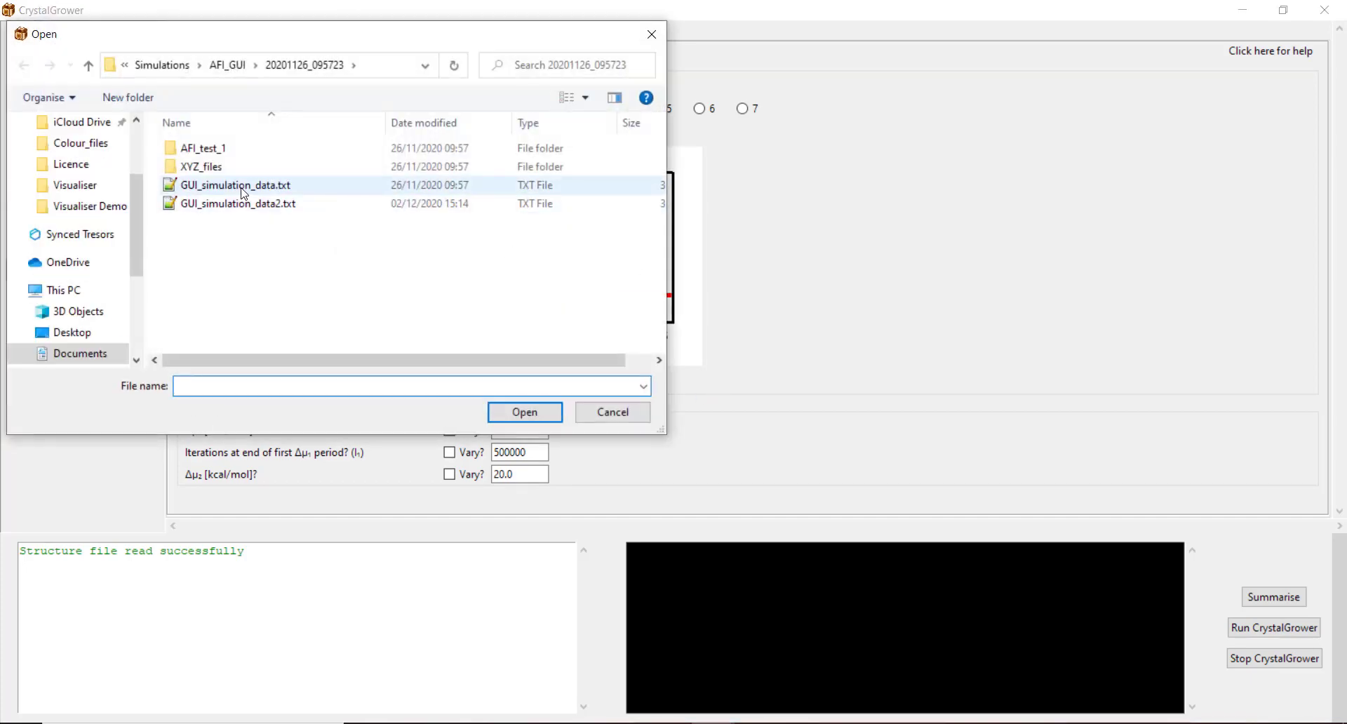
pyautogui.doubleClick(242, 188)
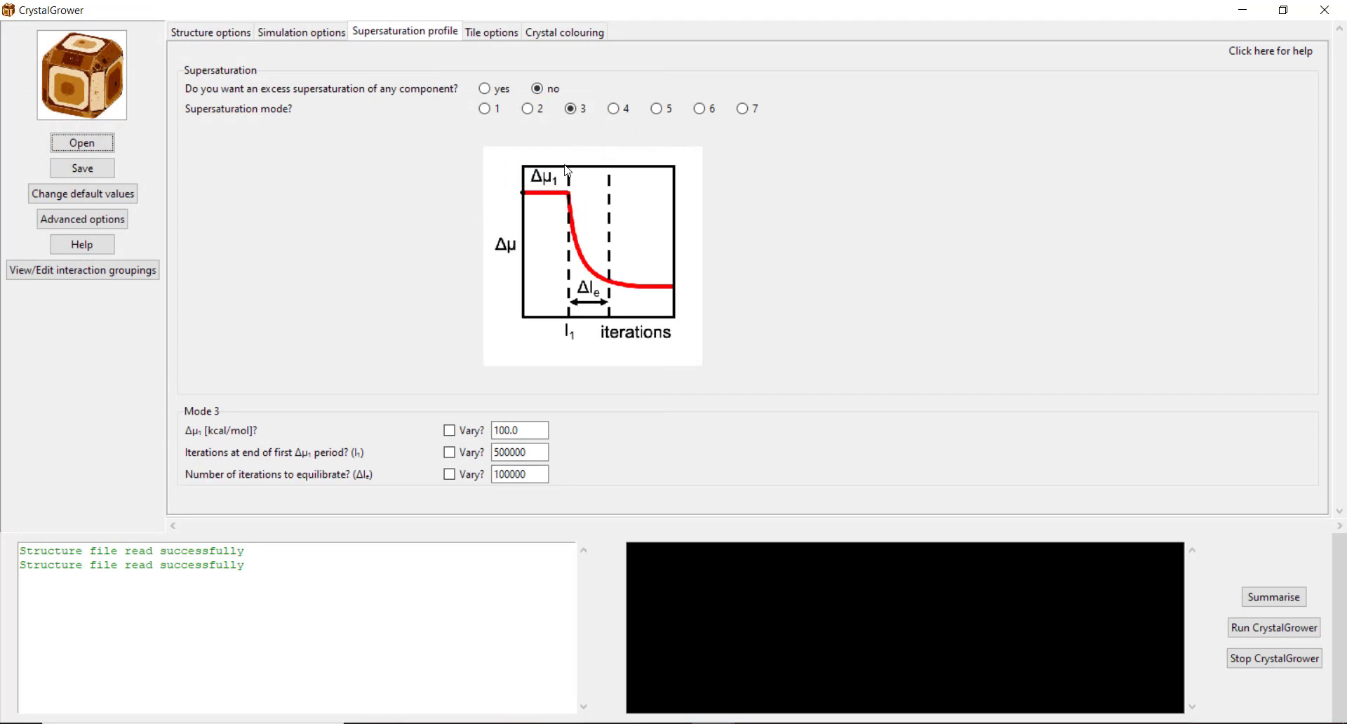
pyautogui.click(82, 142)
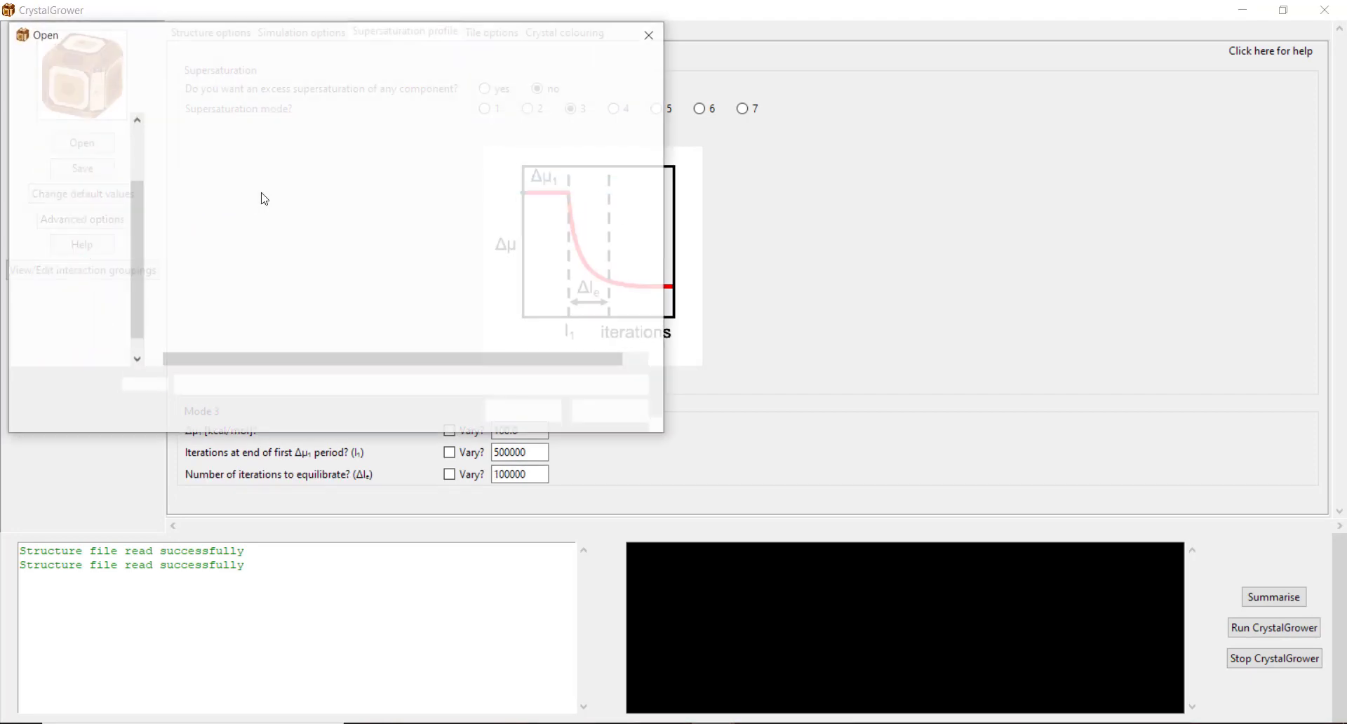
pyautogui.click(272, 205)
pyautogui.doubleClick(272, 204)
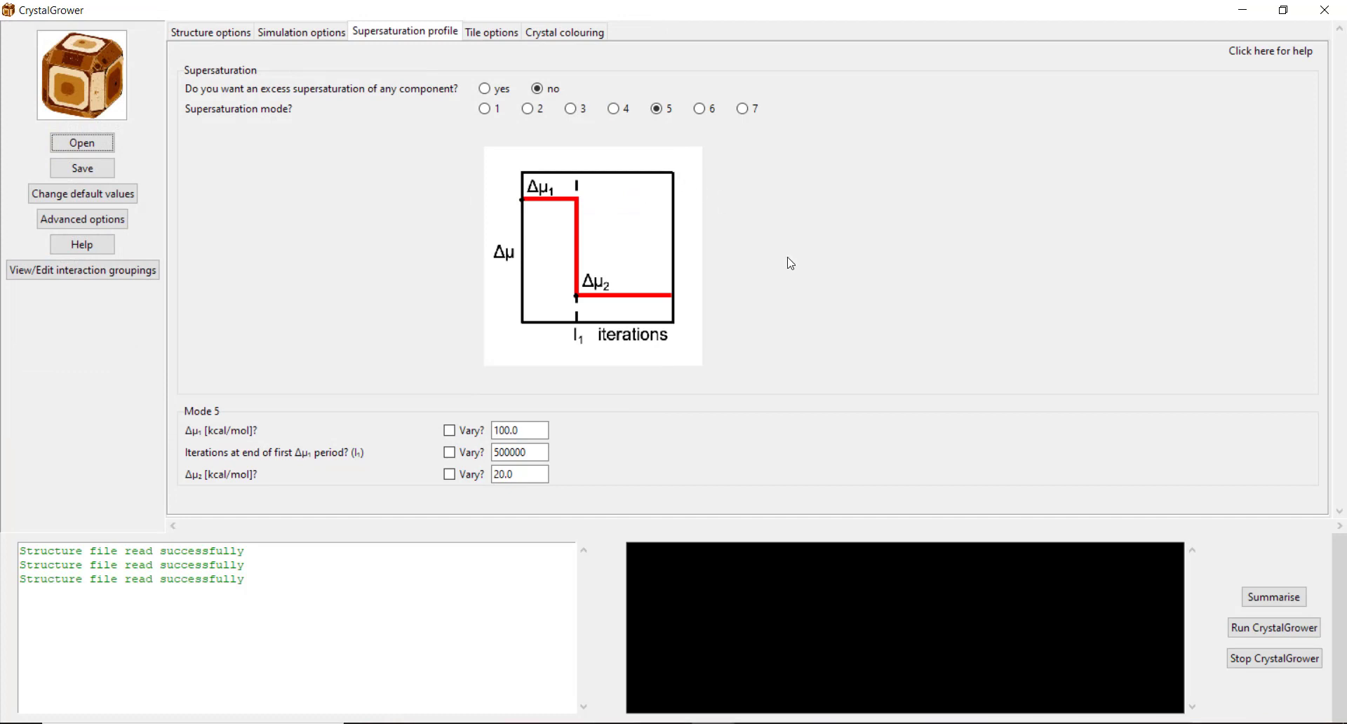
# Step: In the default values, set the simulation type to tile and compare the default fields with the main structure options
pyautogui.click(96, 199)
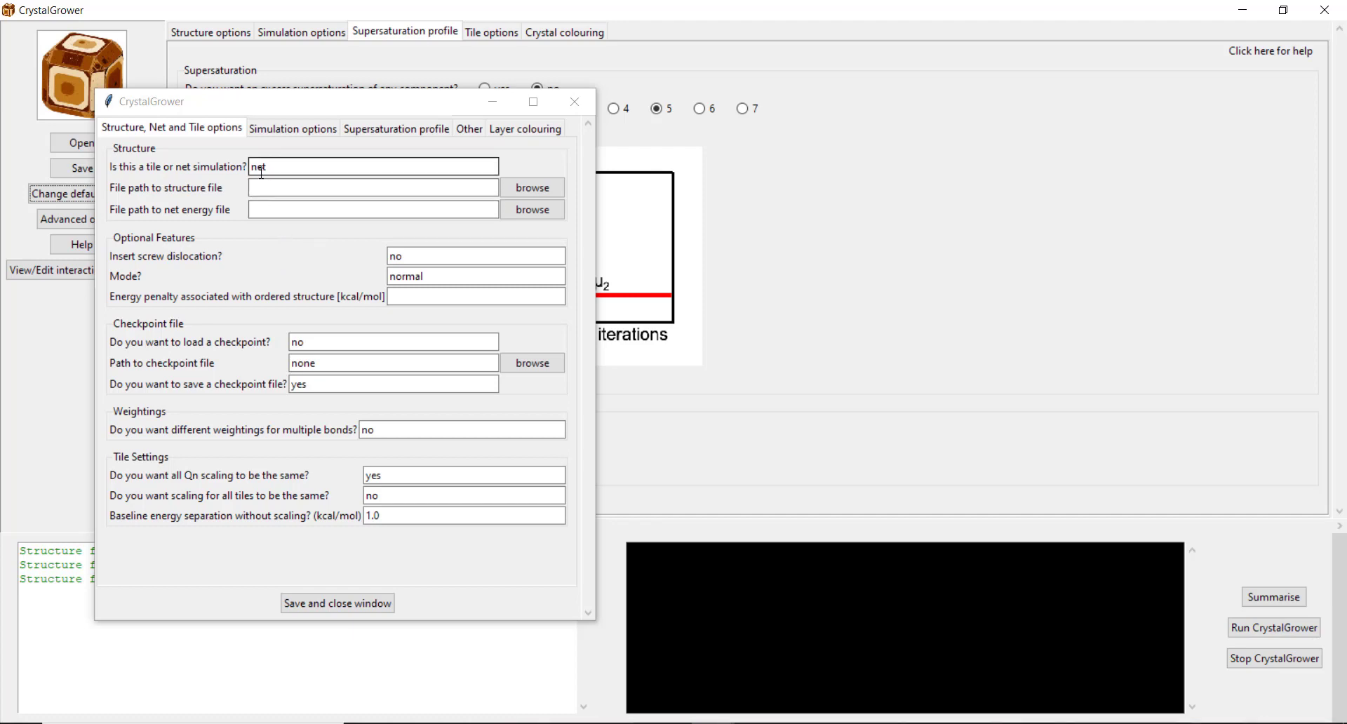
pyautogui.moveTo(261, 172); pyautogui.dragTo(217, 170)
pyautogui.press('BackSpace')
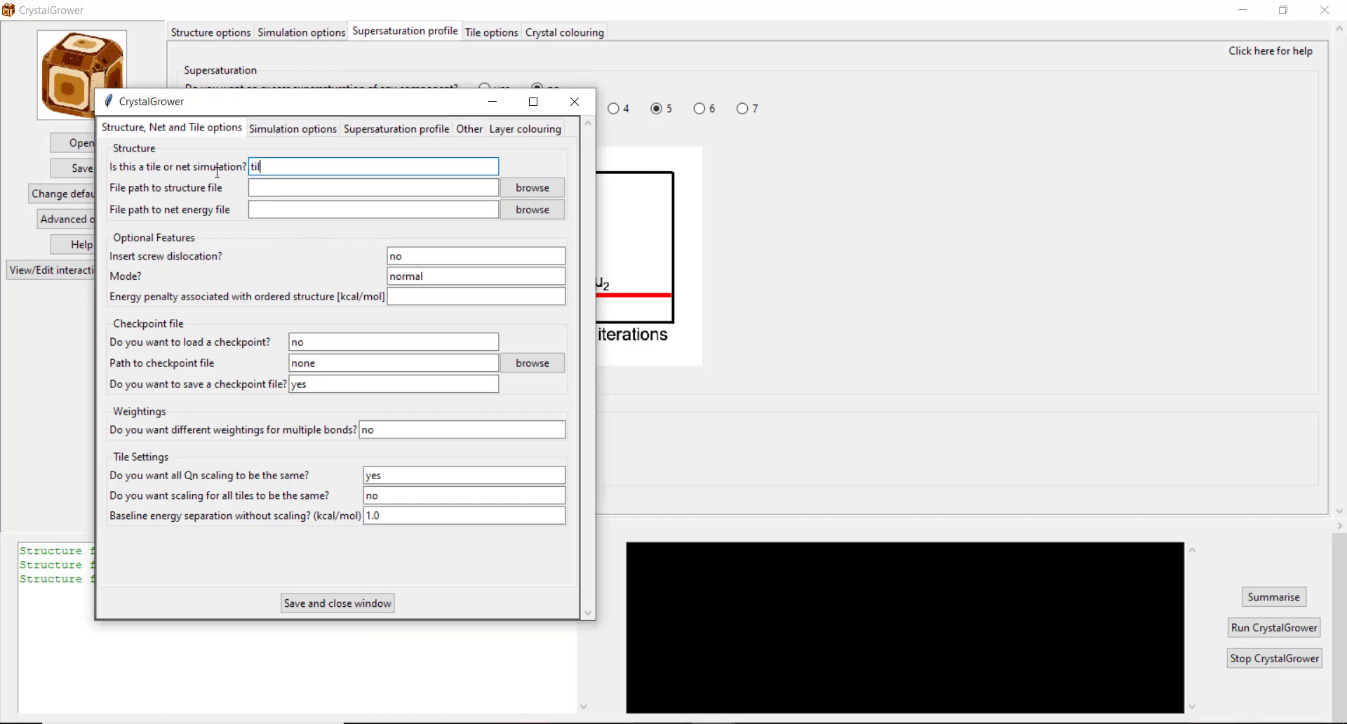
pyautogui.click(222, 33)
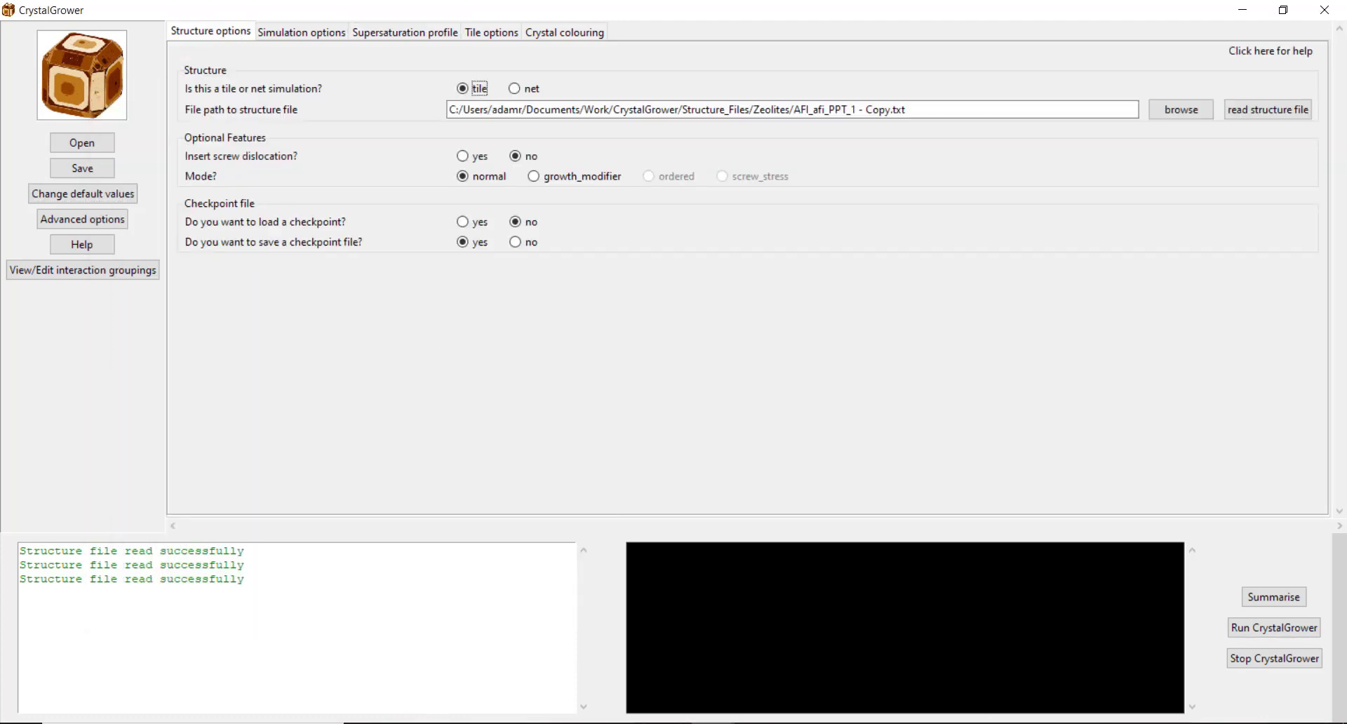
pyautogui.moveTo(714, 723)
pyautogui.click(885, 687)
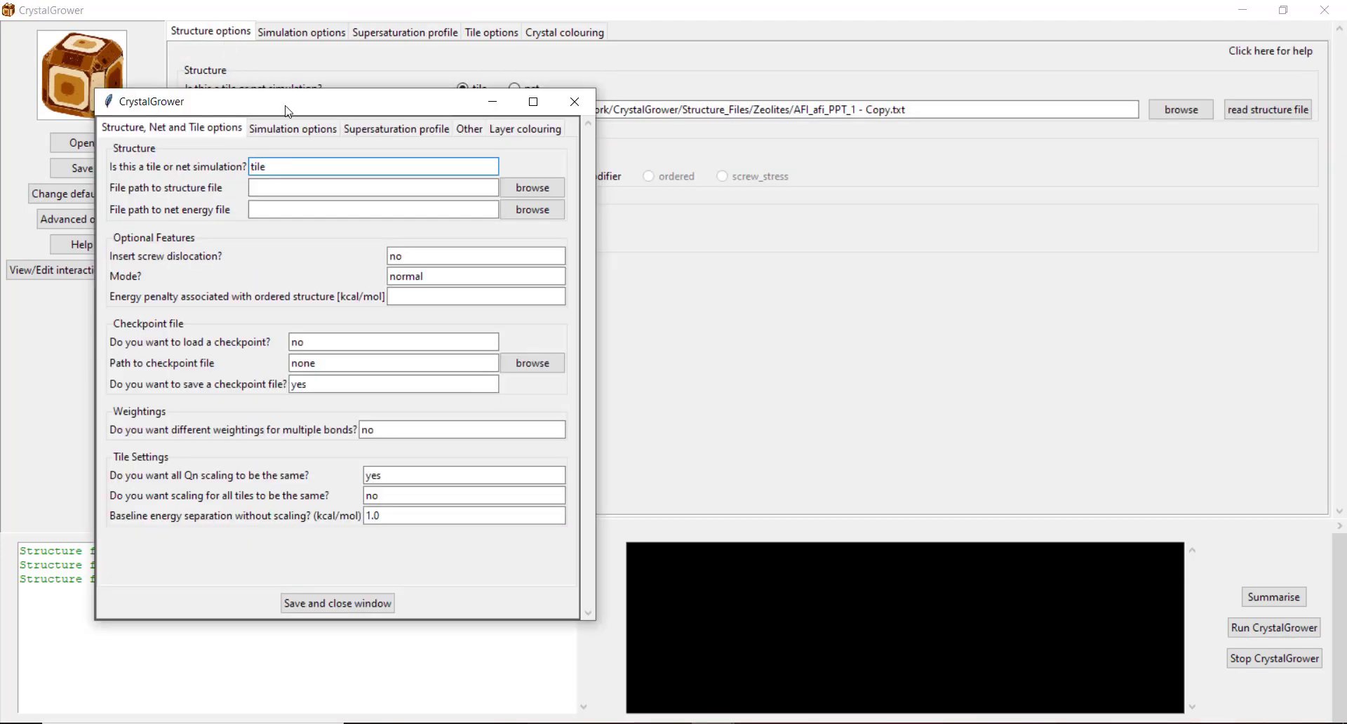
pyautogui.moveTo(288, 111); pyautogui.dragTo(385, 175)
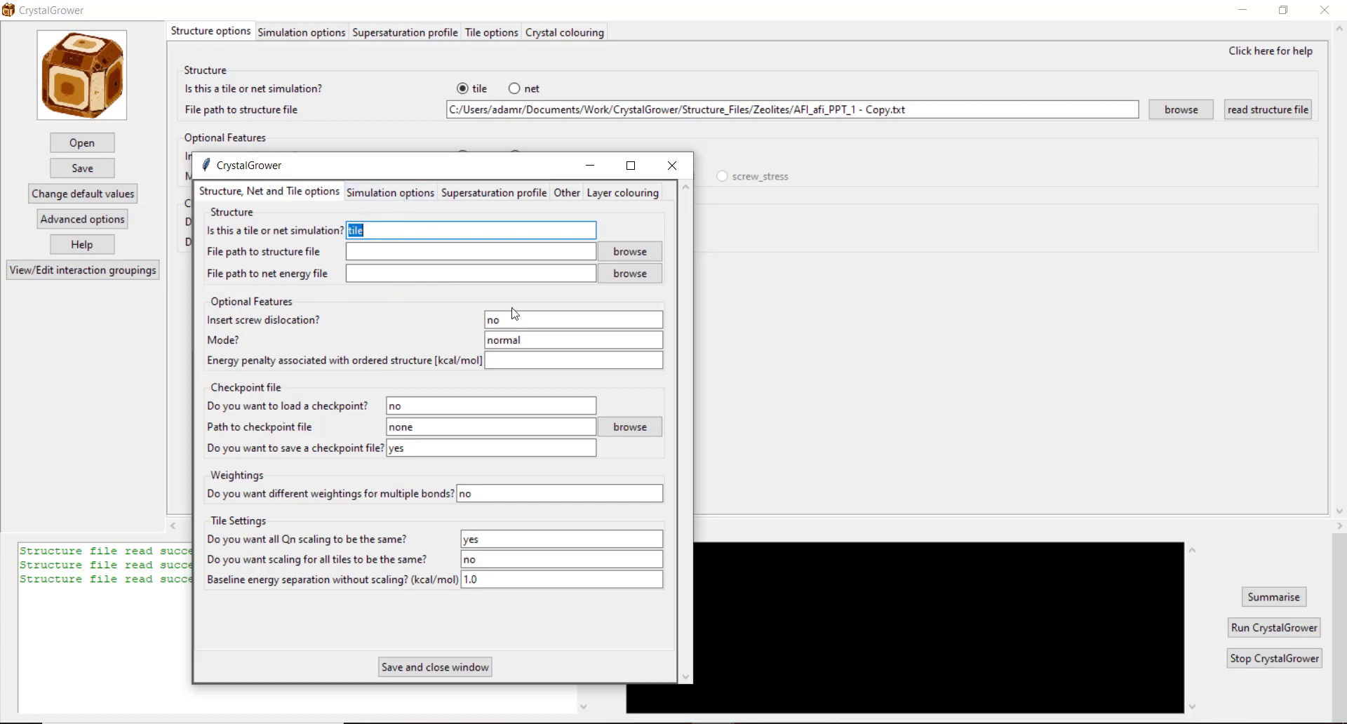
pyautogui.doubleClick(485, 320)
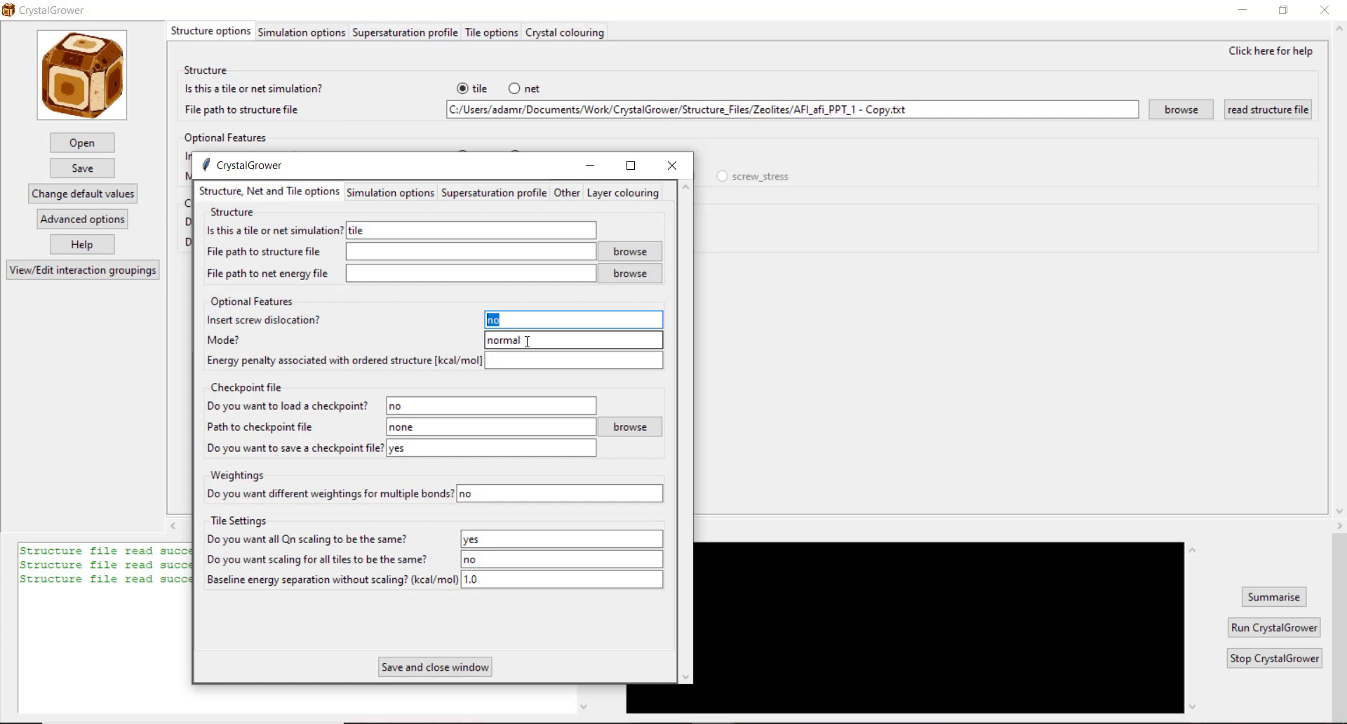
pyautogui.moveTo(539, 171); pyautogui.dragTo(551, 241)
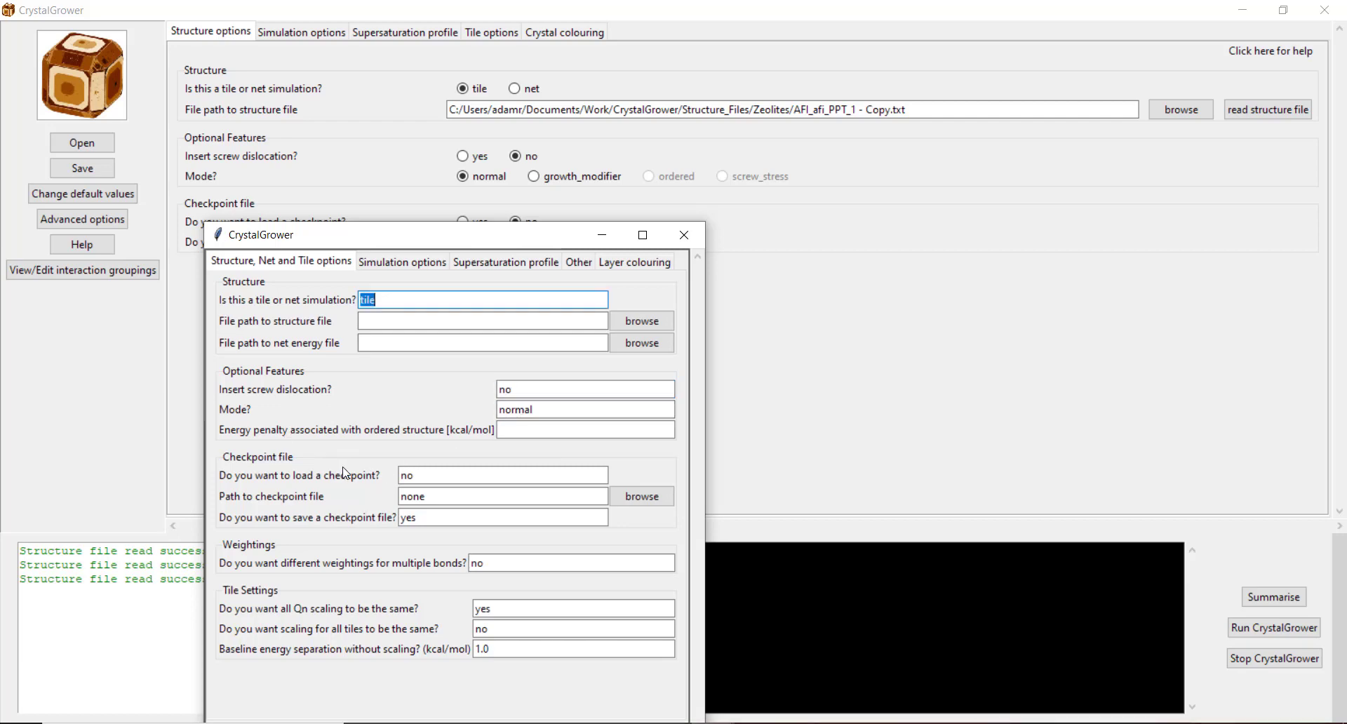
# Step: Set the default number of iterations to 10000000 and save the default values
pyautogui.click(389, 268)
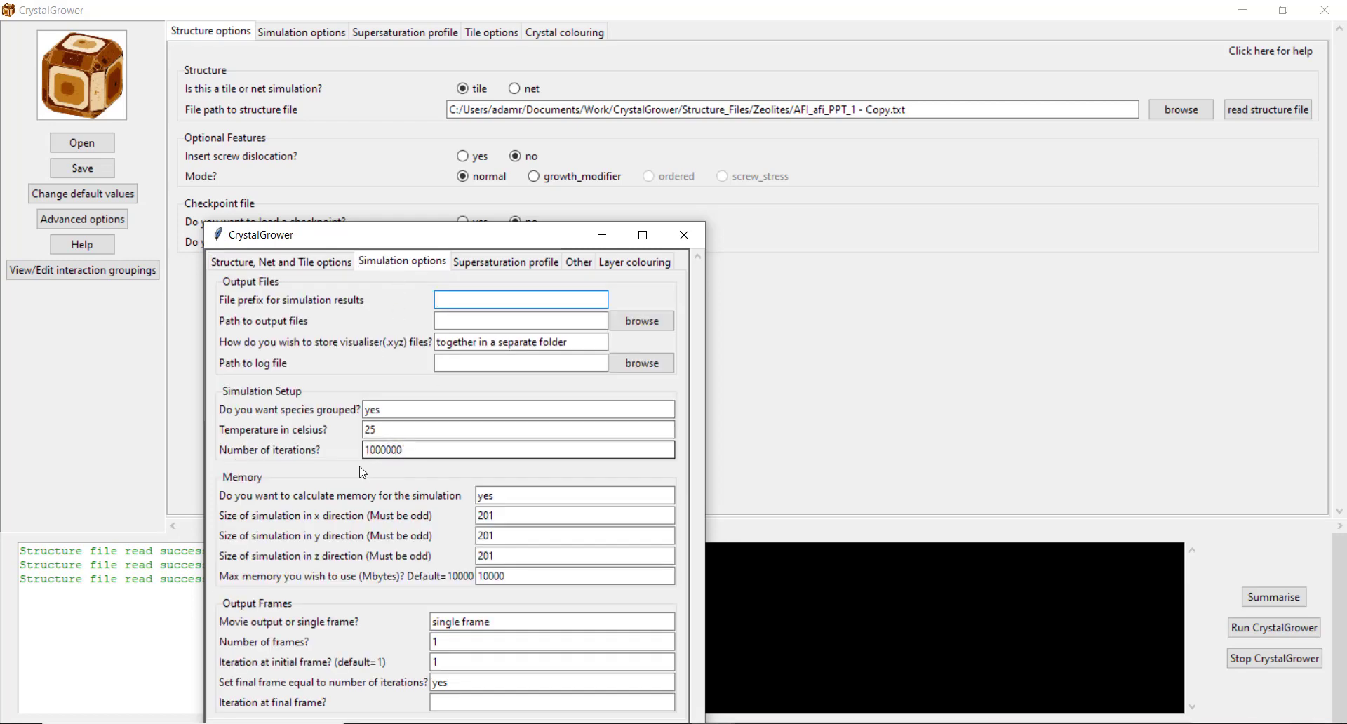
pyautogui.moveTo(370, 450); pyautogui.dragTo(385, 450)
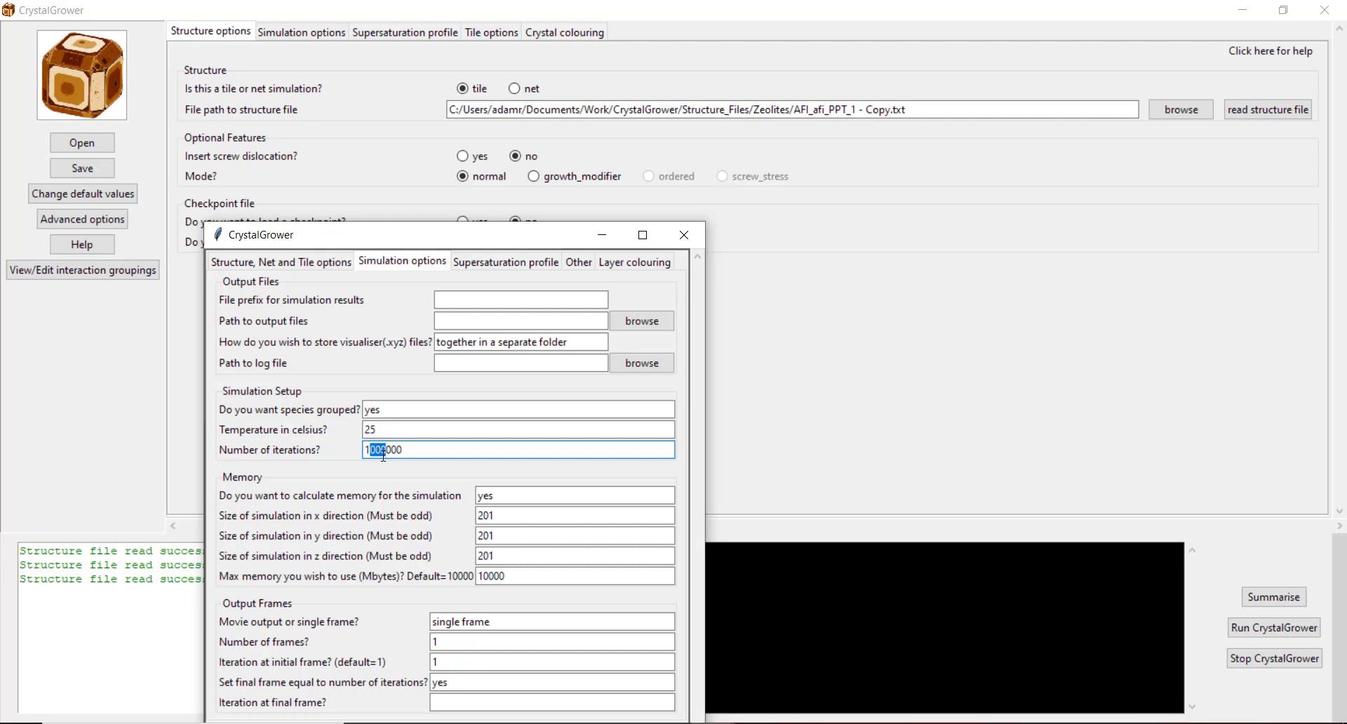
pyautogui.click(404, 449)
pyautogui.write('0')
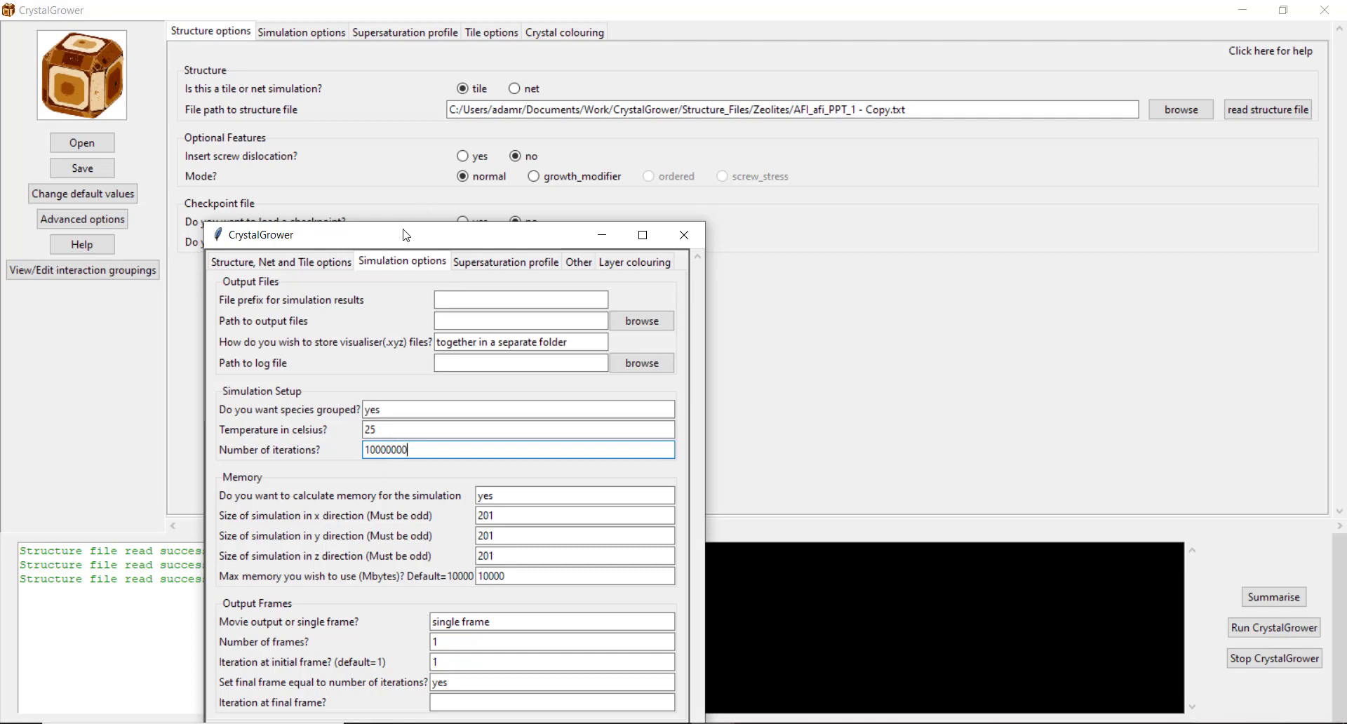
pyautogui.moveTo(405, 235); pyautogui.dragTo(373, 126)
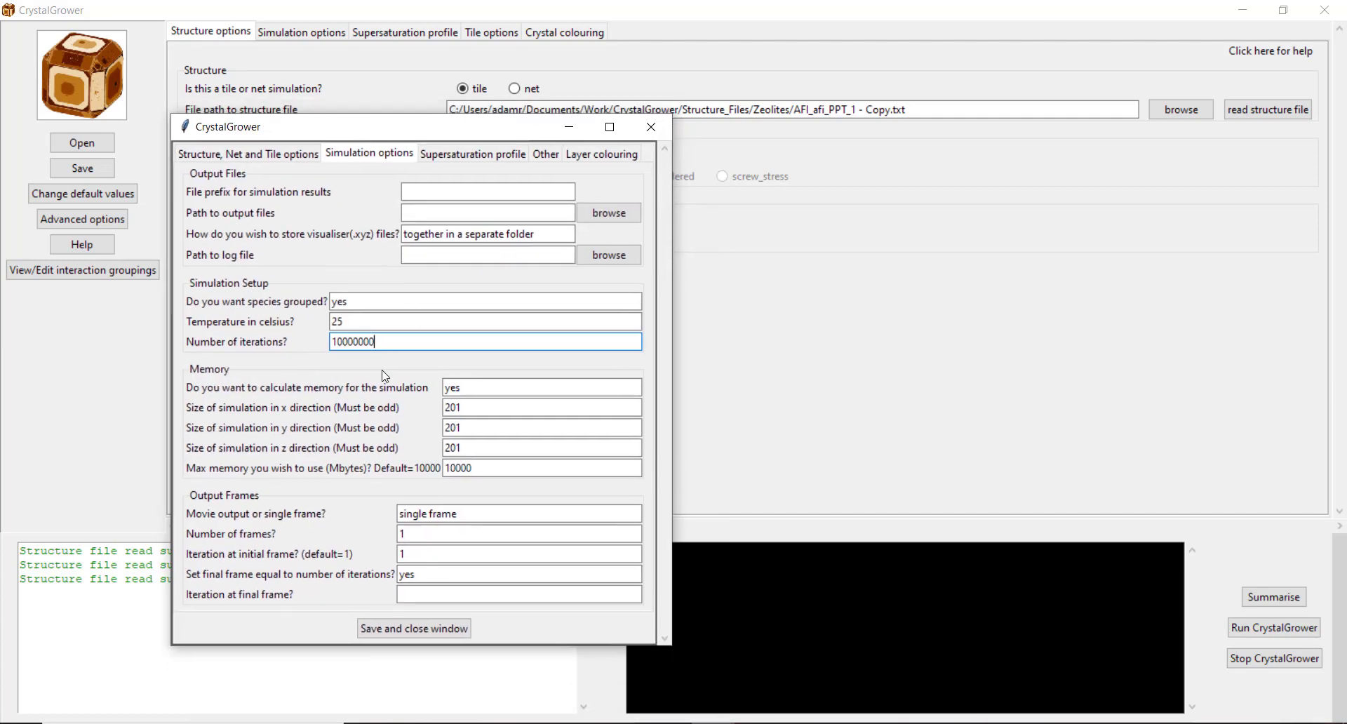
pyautogui.click(410, 631)
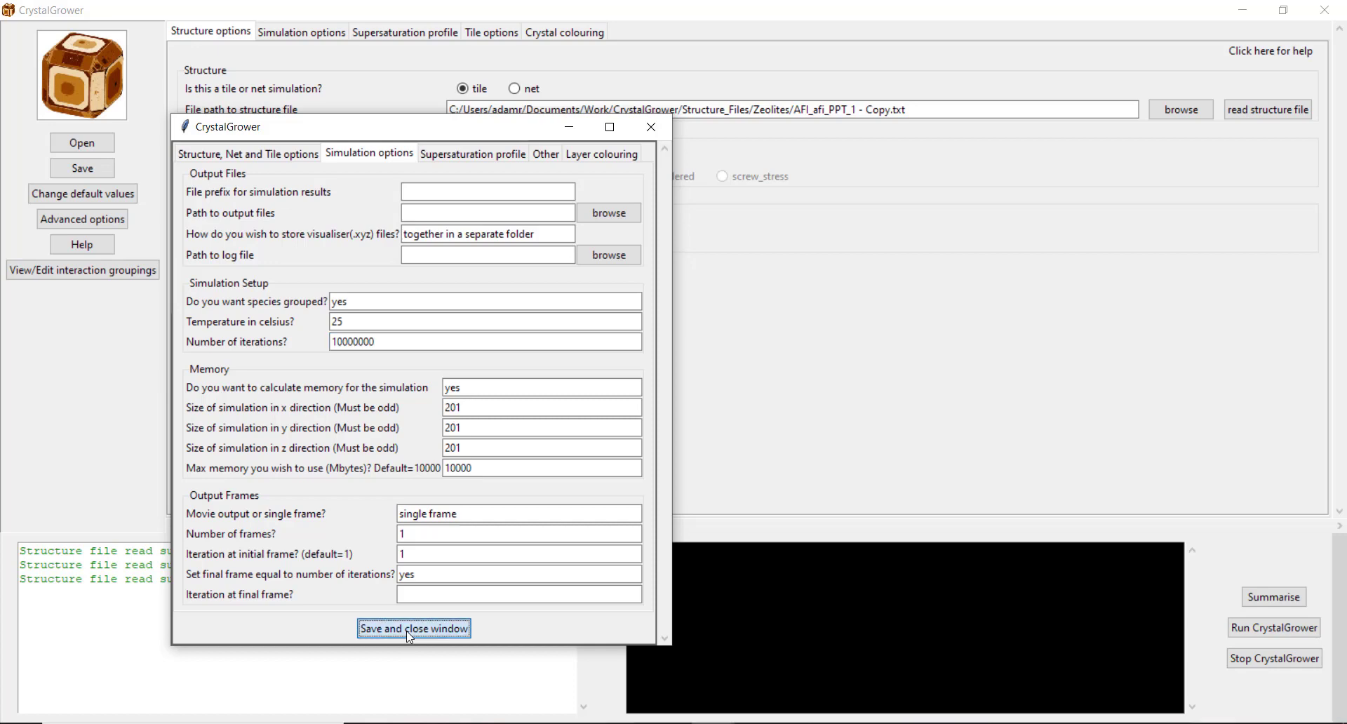
# Step: Check the current simulation options, then close and relaunch the program from CrystalGrower_X_GUI_(0.9.1.0)_windows.exe and maximise its window
pyautogui.click(296, 40)
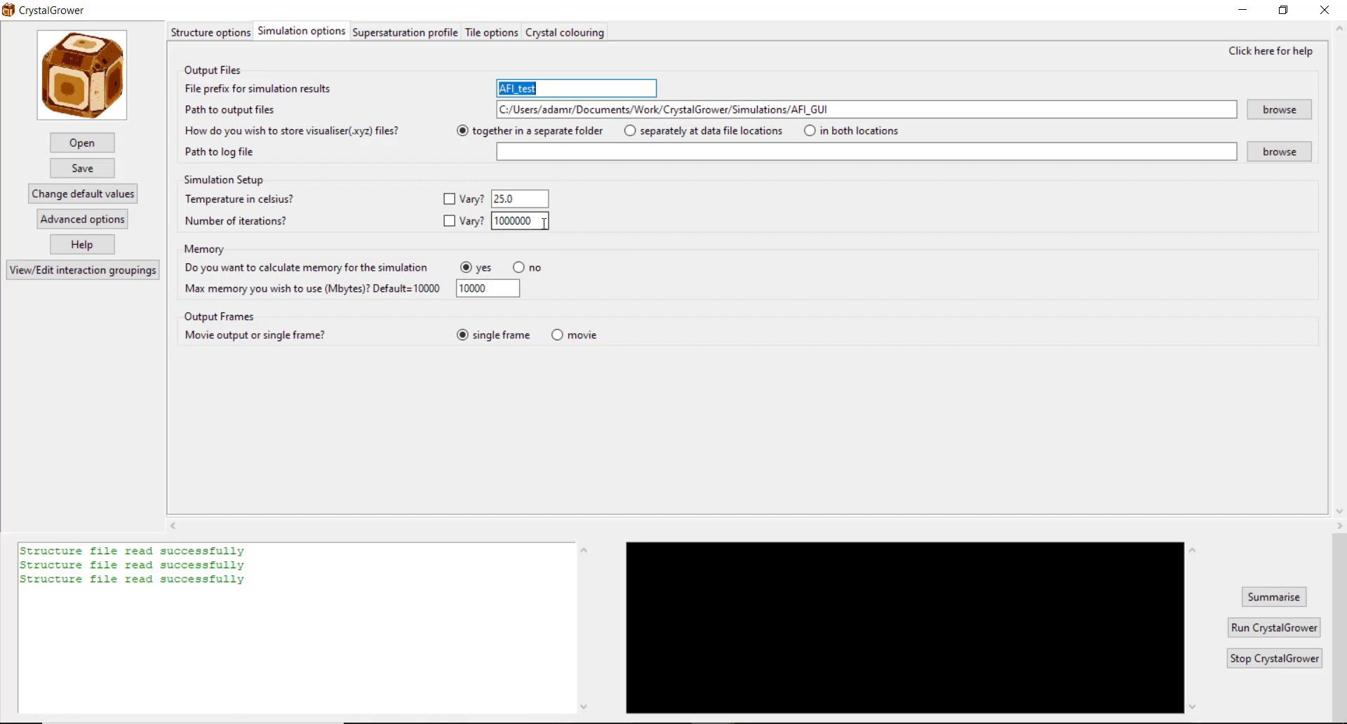
pyautogui.click(1325, 10)
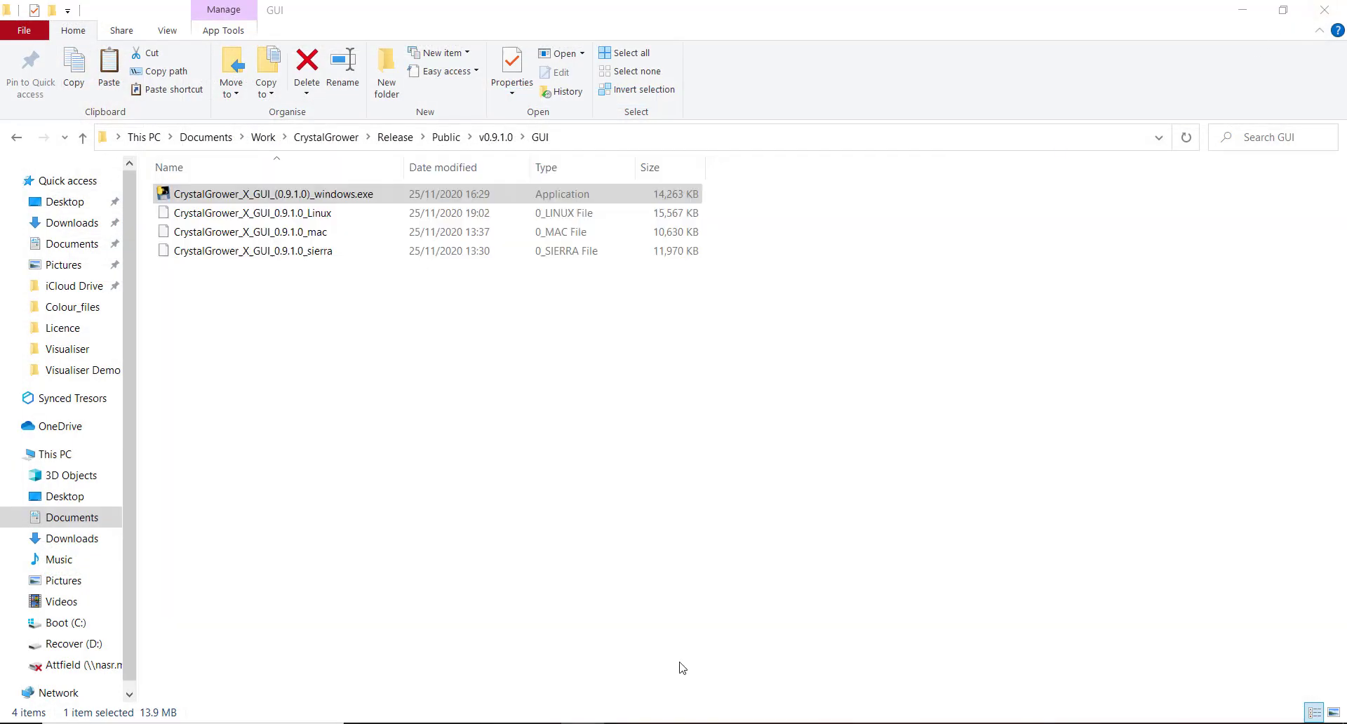
pyautogui.click(679, 663)
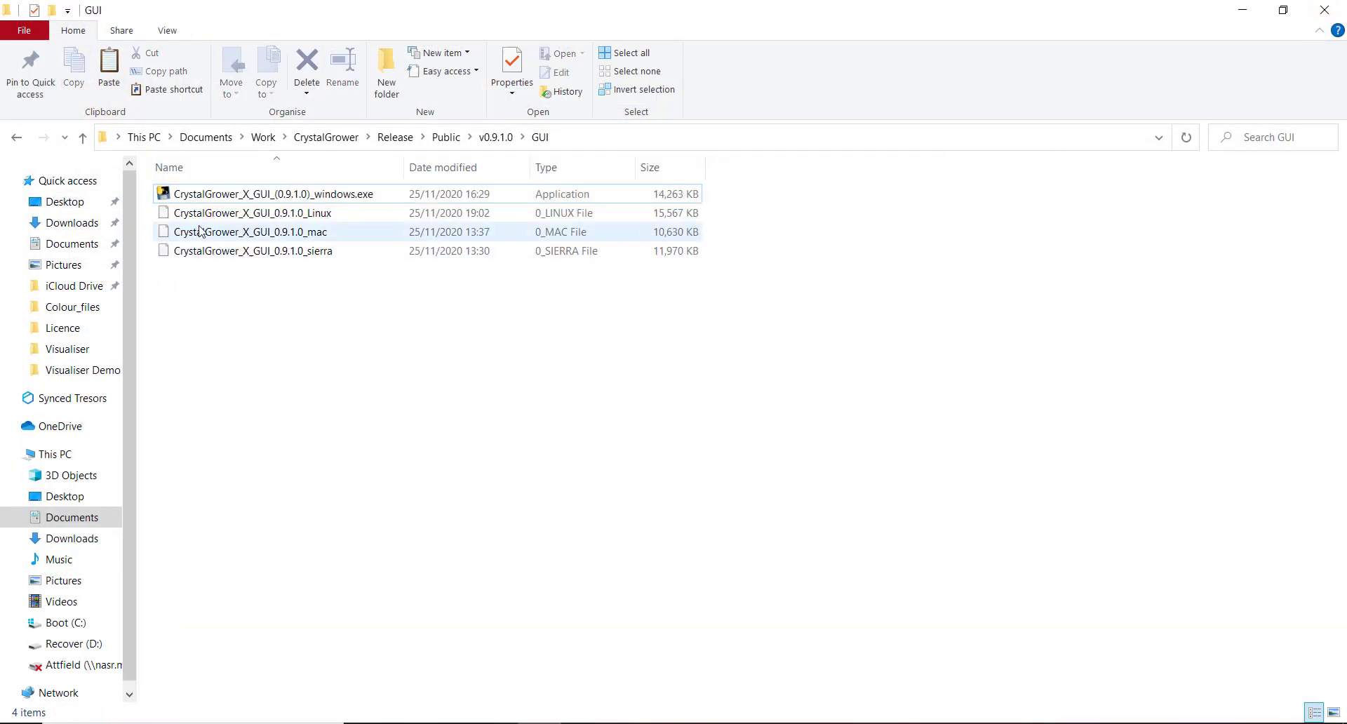
pyautogui.click(213, 195)
pyautogui.doubleClick(214, 196)
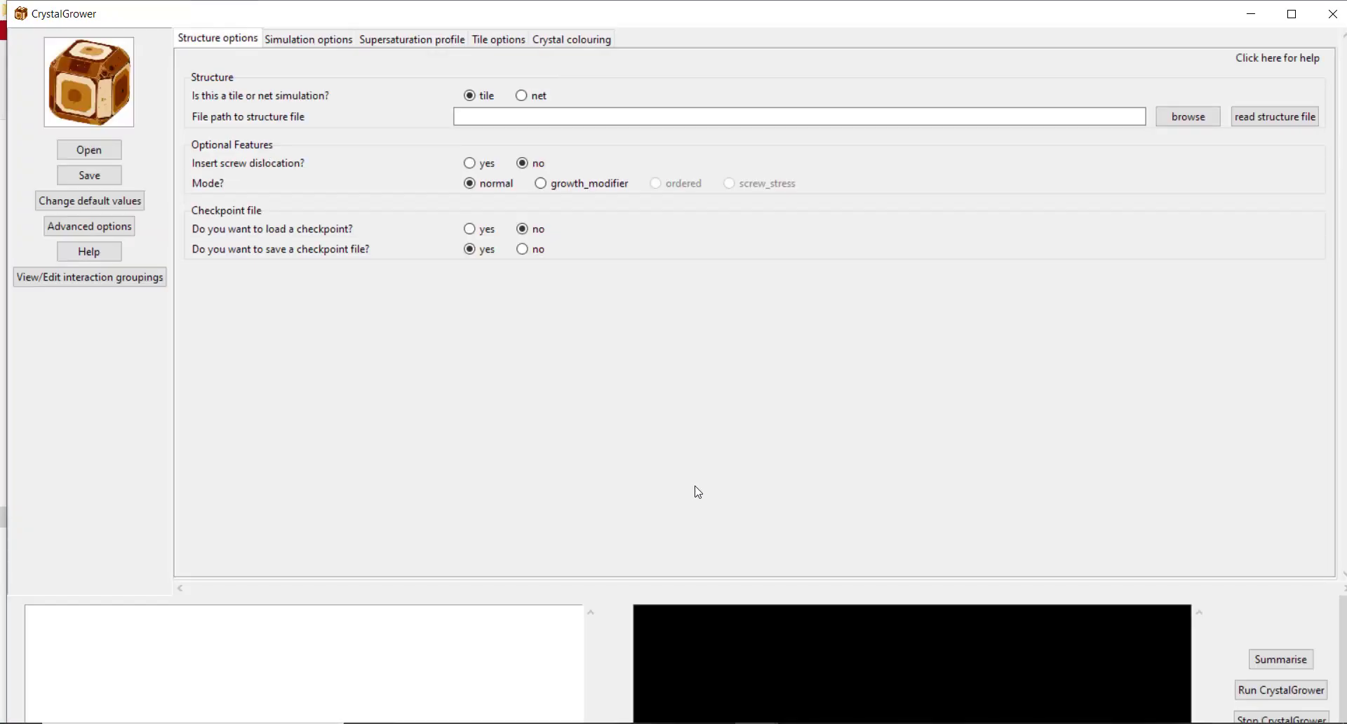
pyautogui.click(1290, 12)
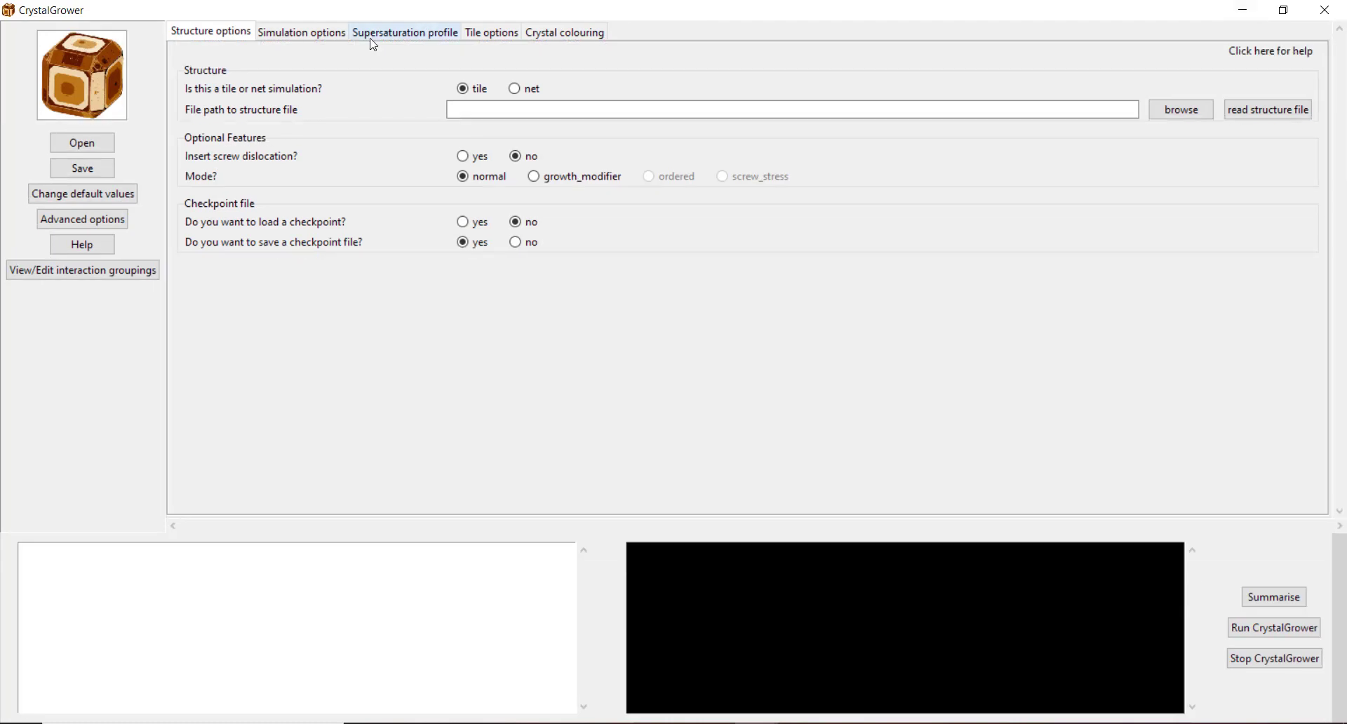
# Step: Check the default number of iterations and the simulation type, then review the advanced options and close their window
pyautogui.click(325, 34)
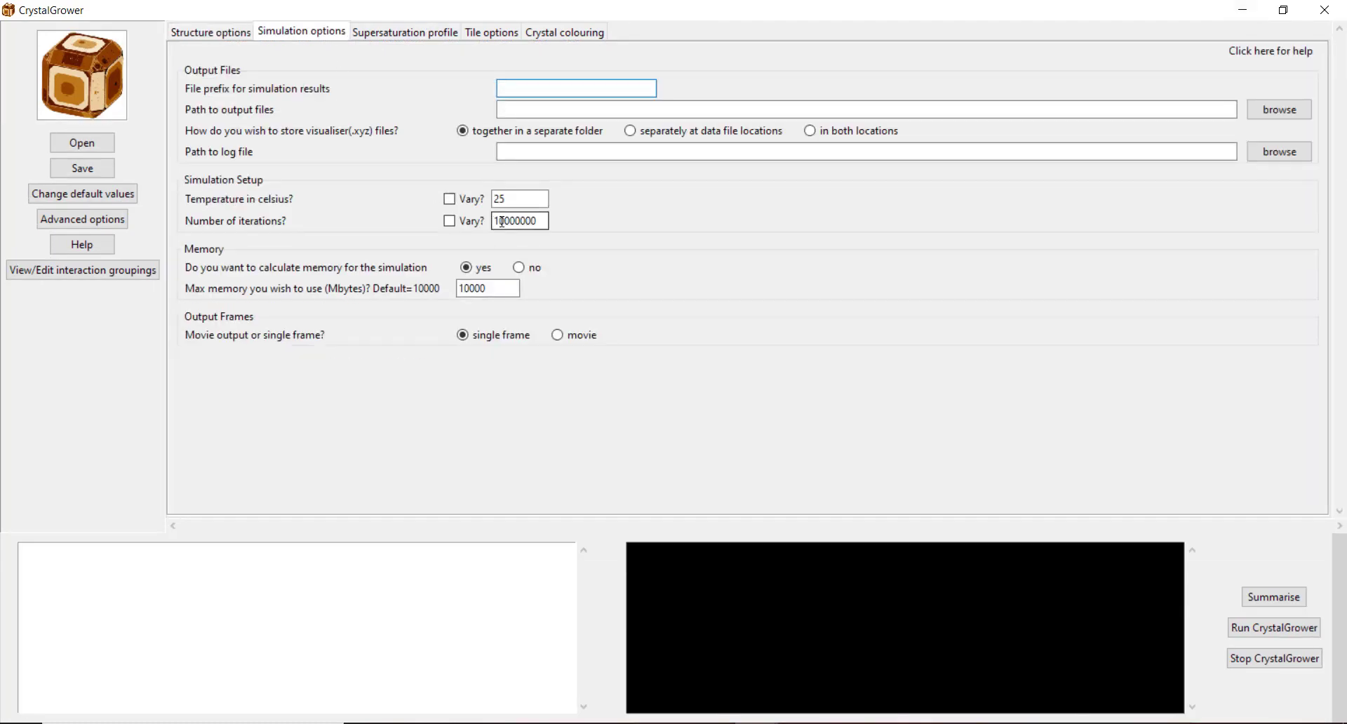
pyautogui.moveTo(502, 221); pyautogui.dragTo(539, 222)
pyautogui.click(539, 221)
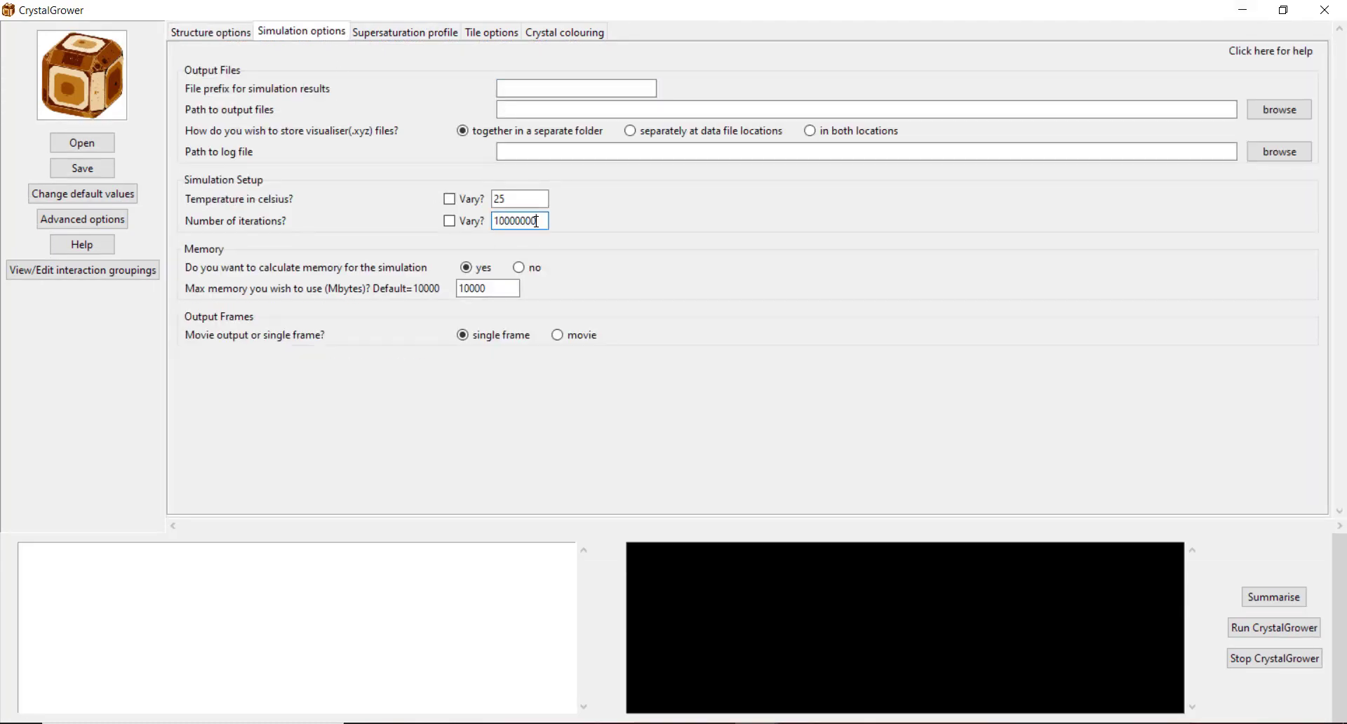
pyautogui.click(230, 34)
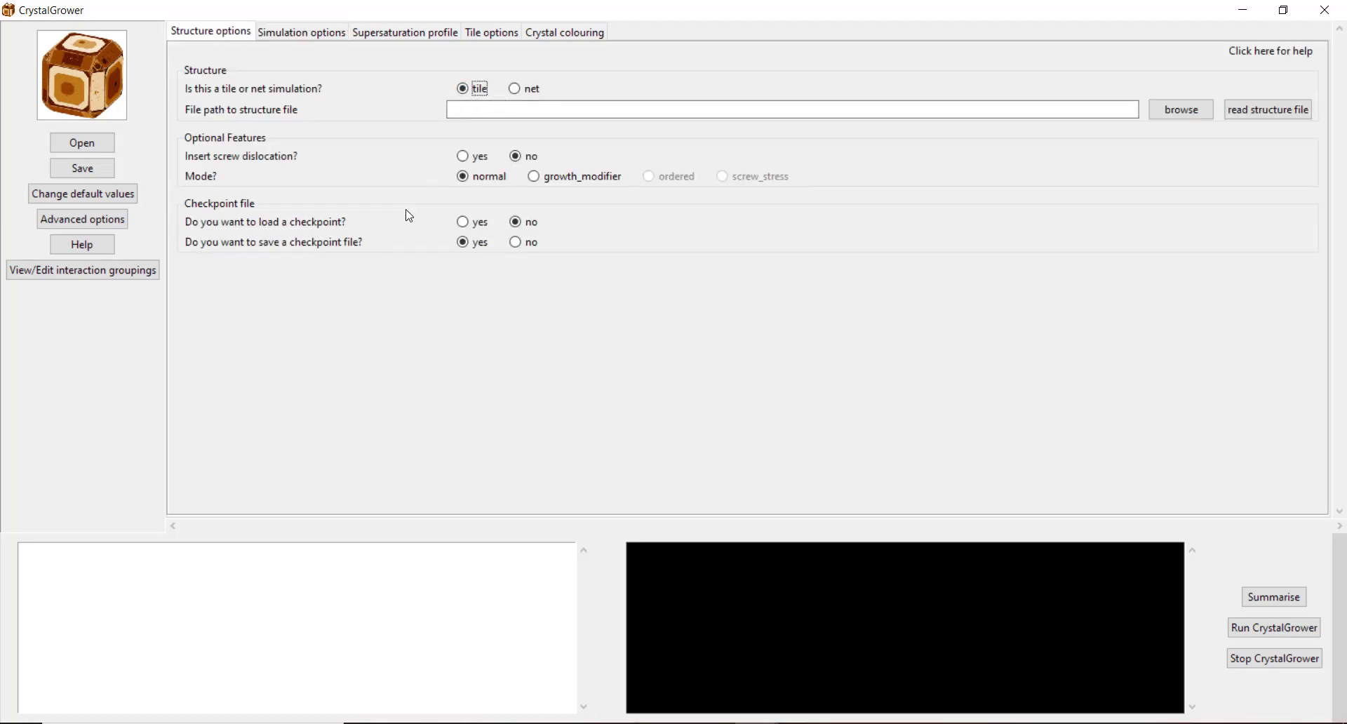
pyautogui.click(112, 222)
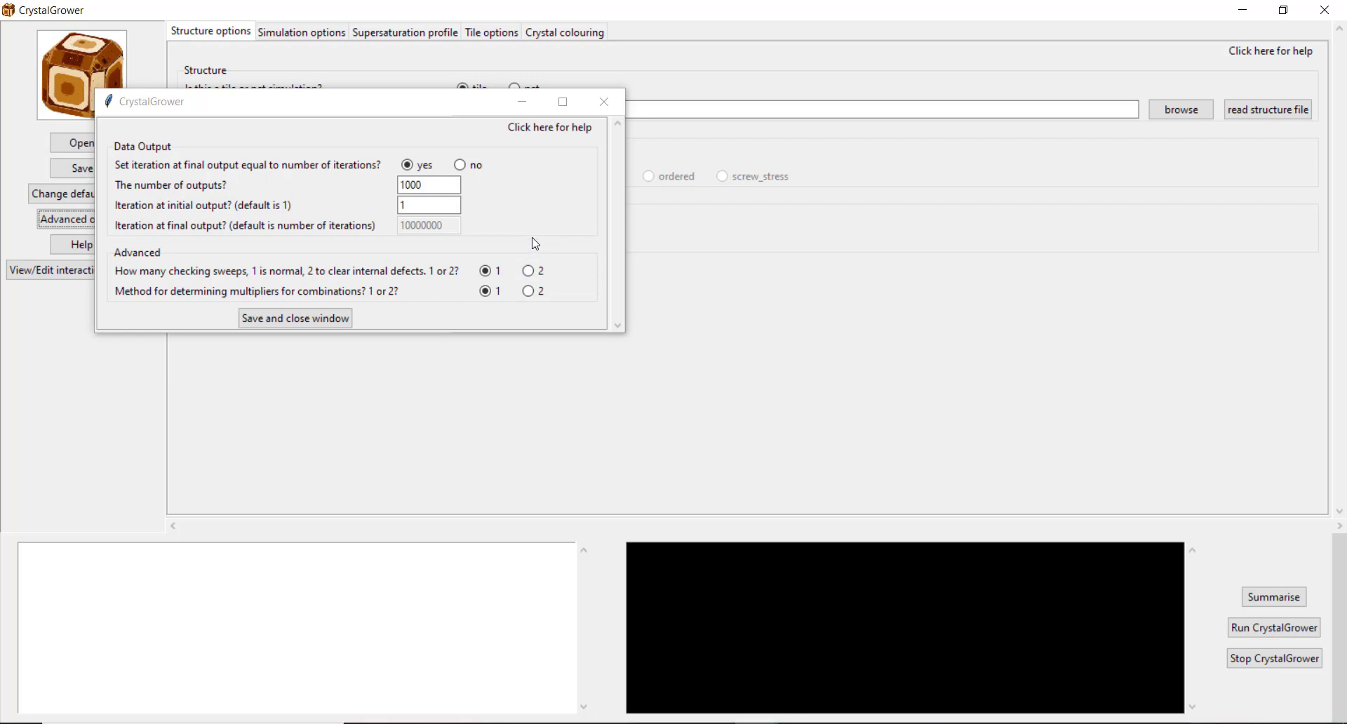
pyautogui.click(327, 320)
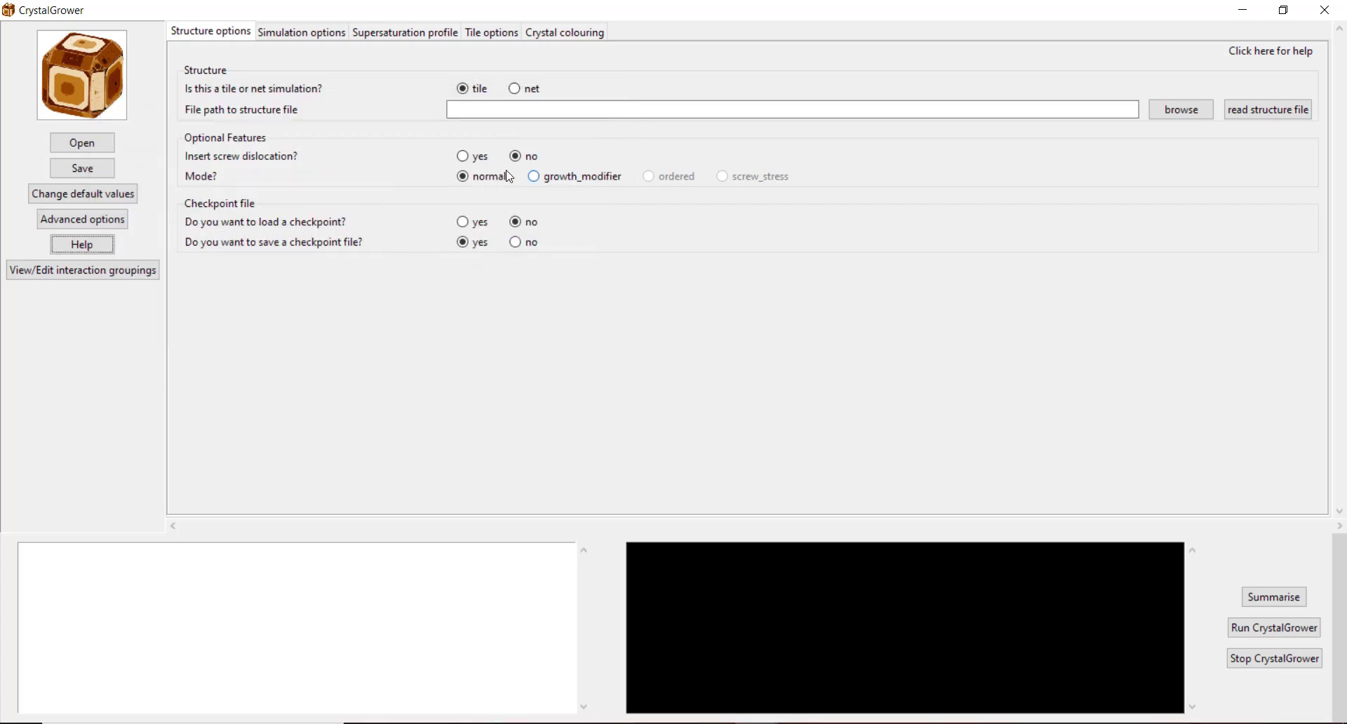
# Step: Open the Tile Options web help from the help page list and again from the tile settings, then return to CrystalGrower
pyautogui.click(77, 245)
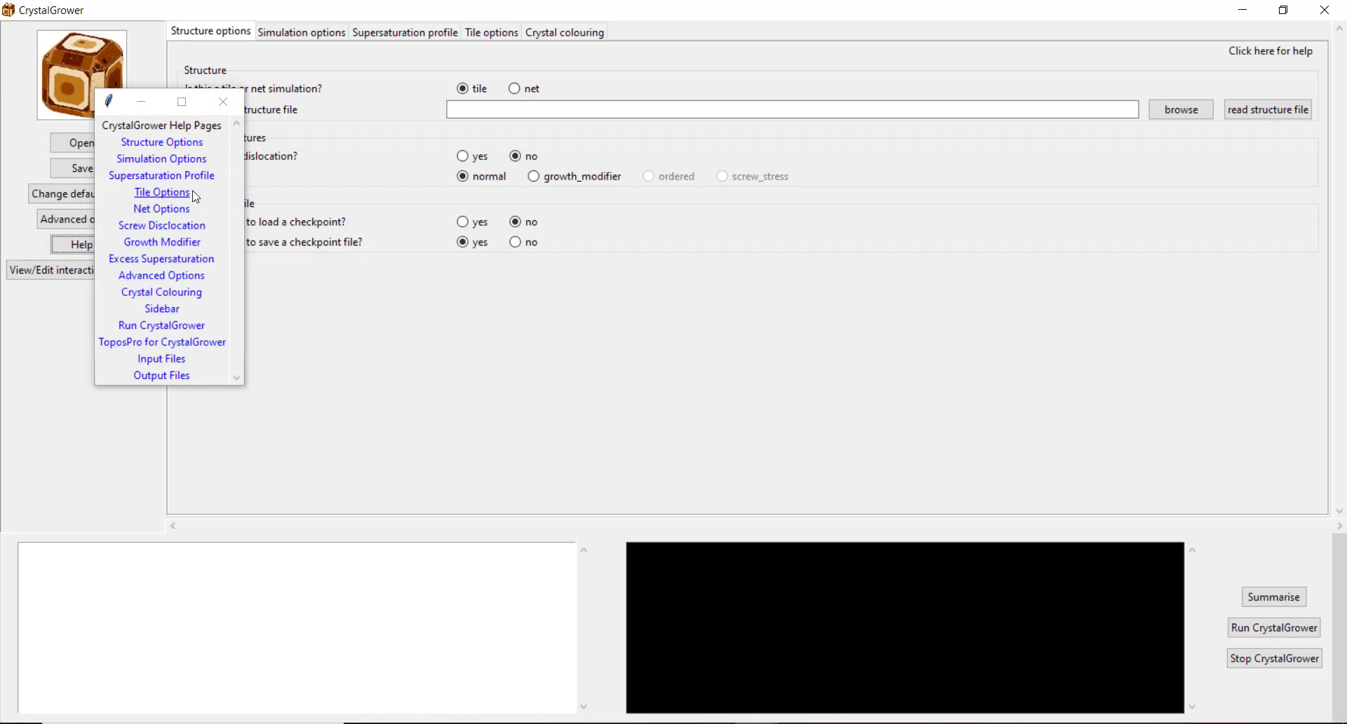
pyautogui.click(174, 194)
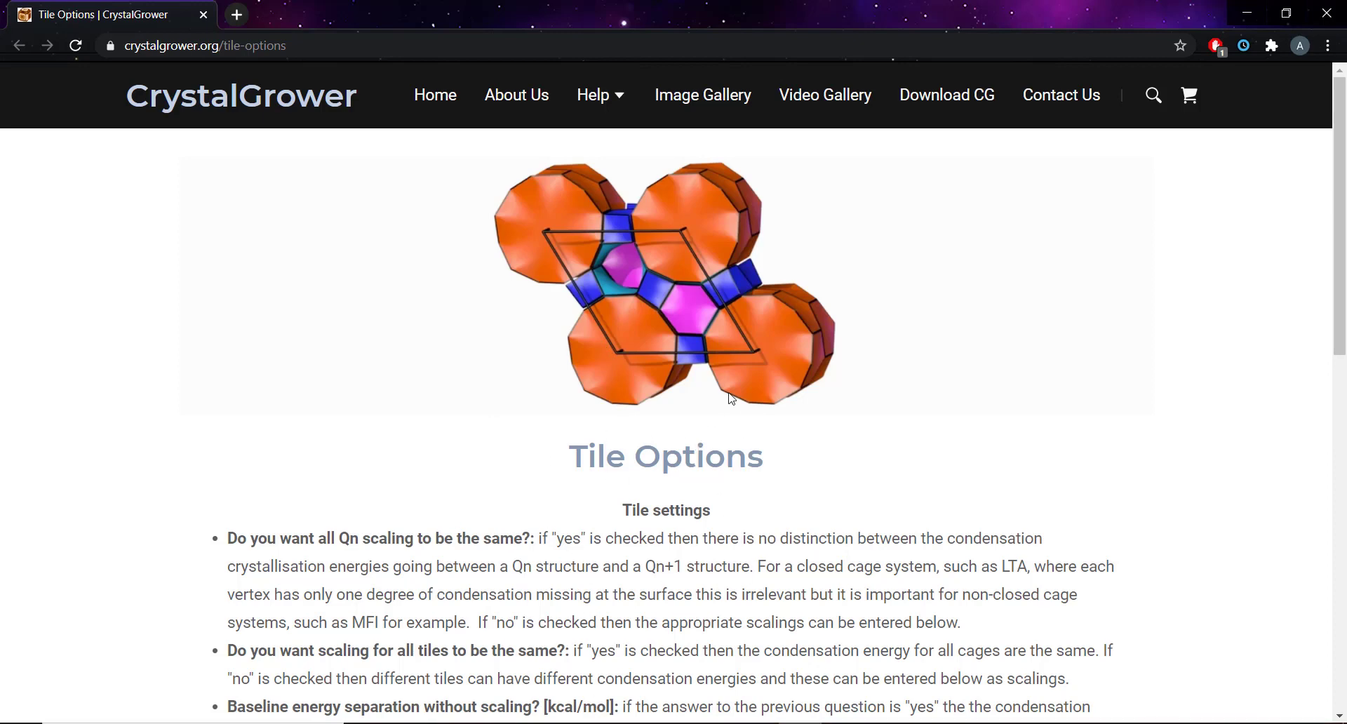
pyautogui.click(1235, 3)
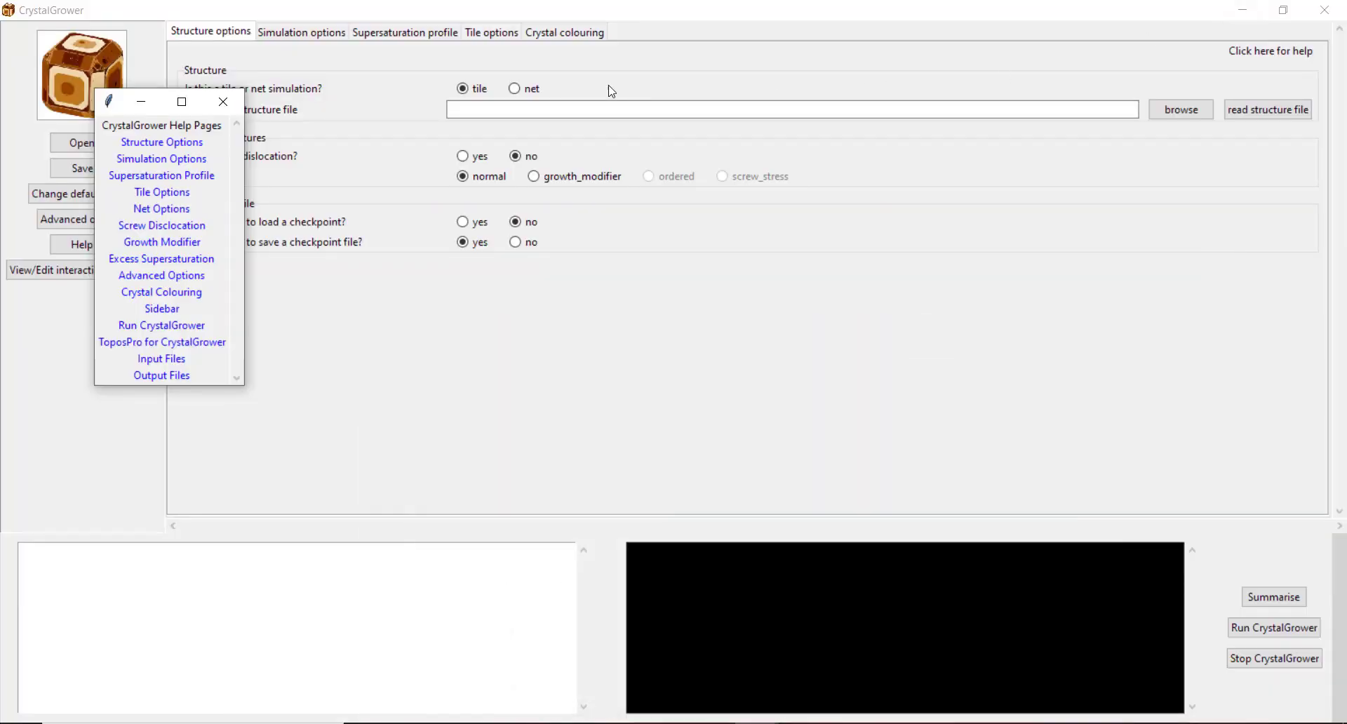
pyautogui.click(501, 39)
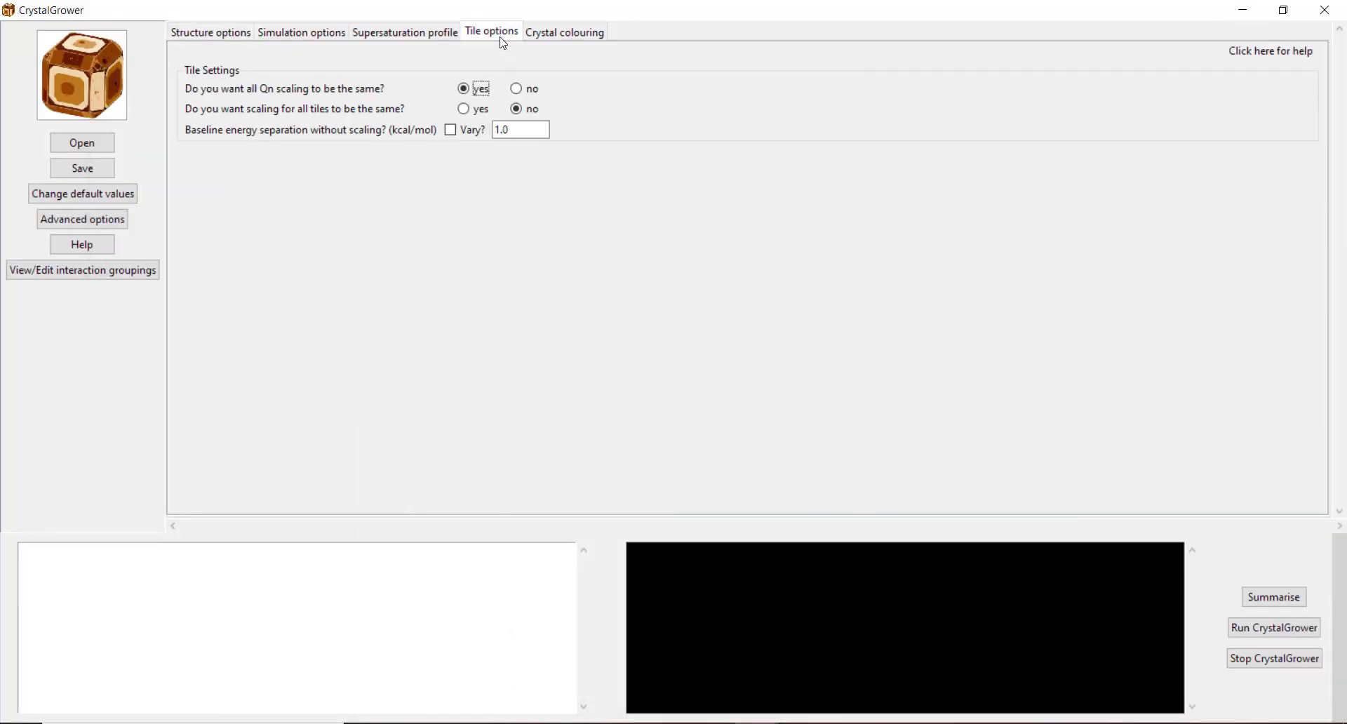
pyautogui.click(1252, 56)
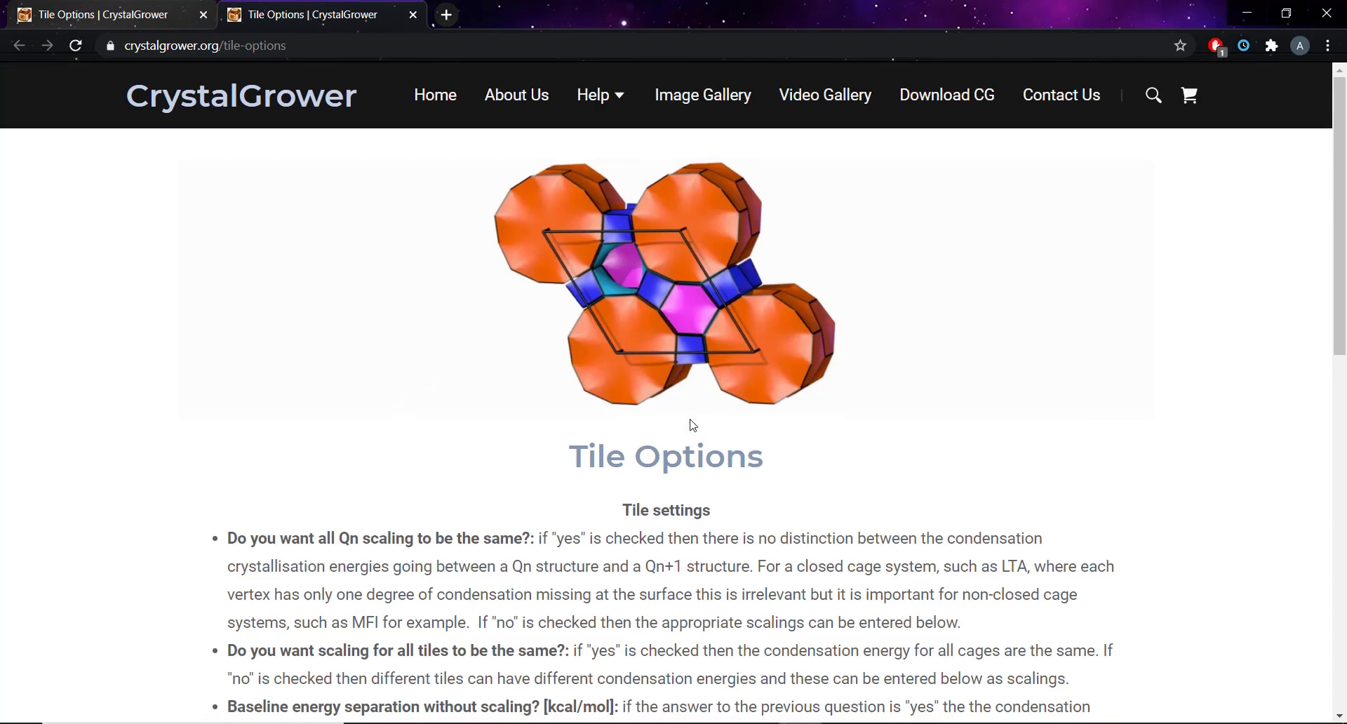
pyautogui.click(758, 723)
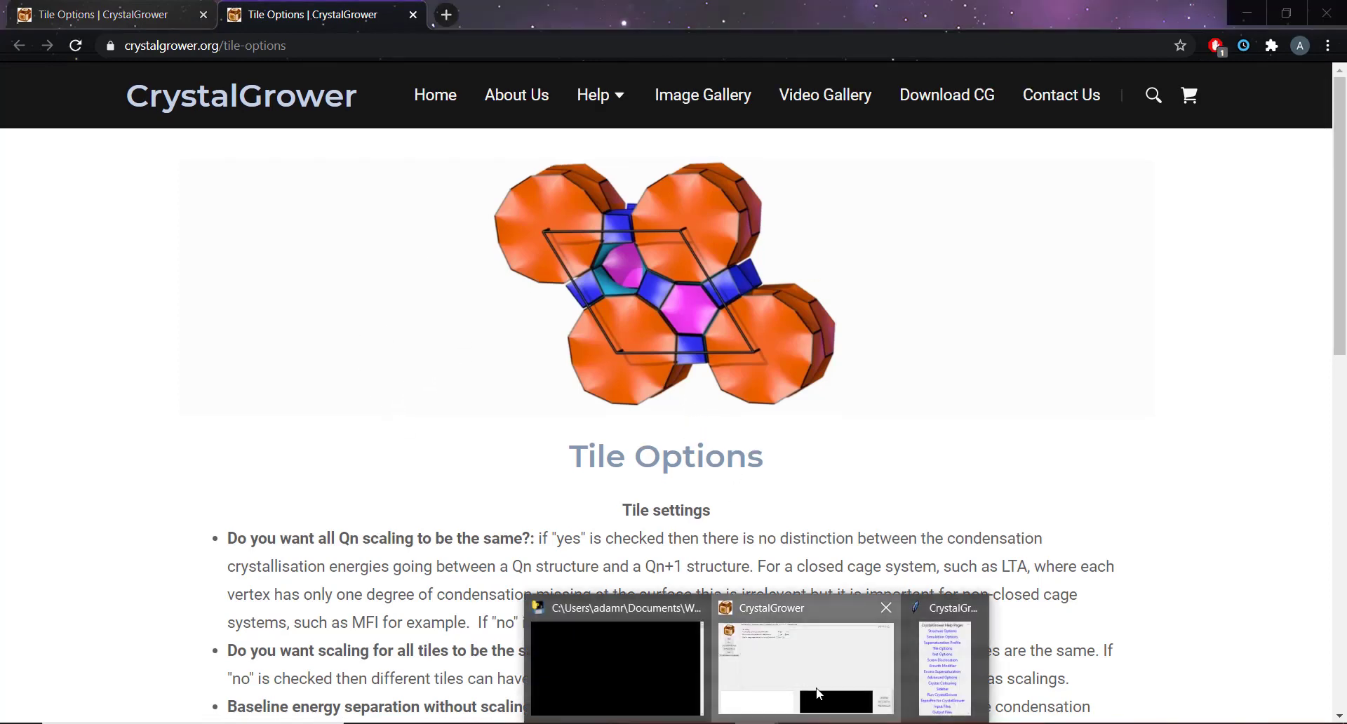
pyautogui.click(815, 689)
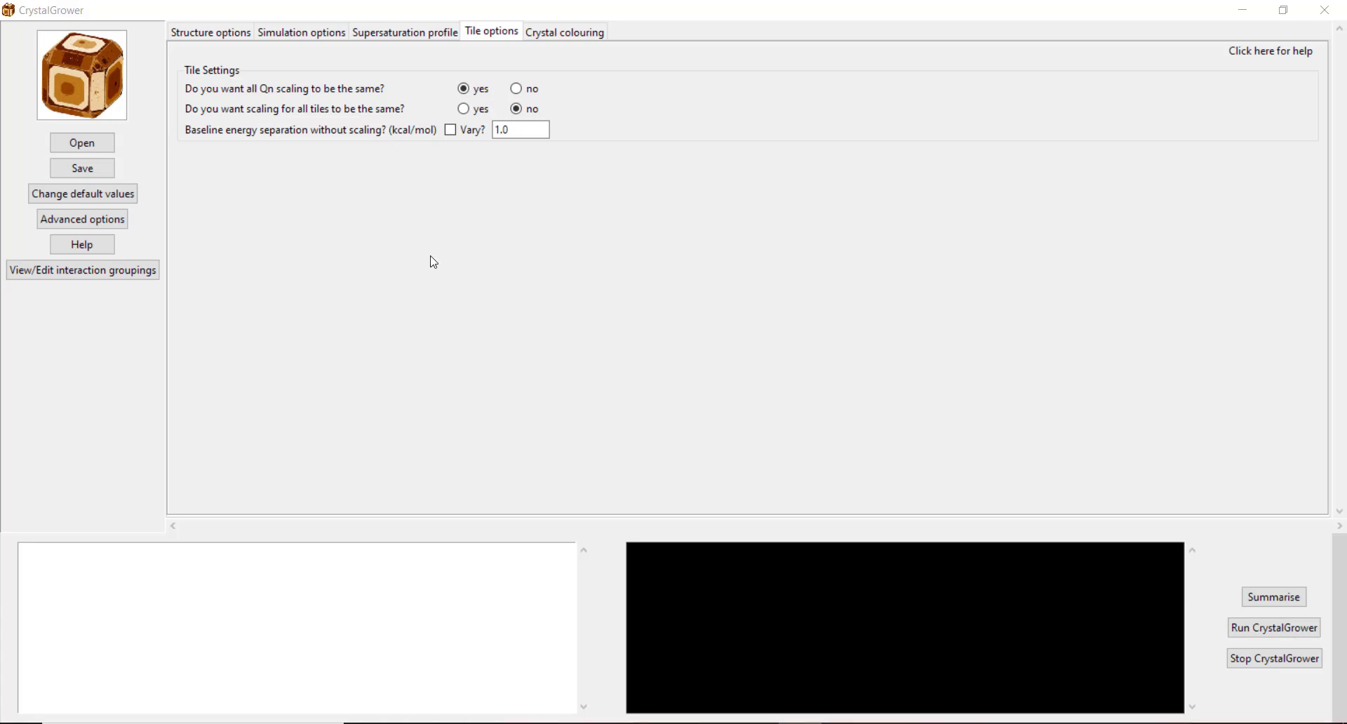
# Step: Load the saved simulation settings from GUI_simulation_data2.txt
pyautogui.click(203, 36)
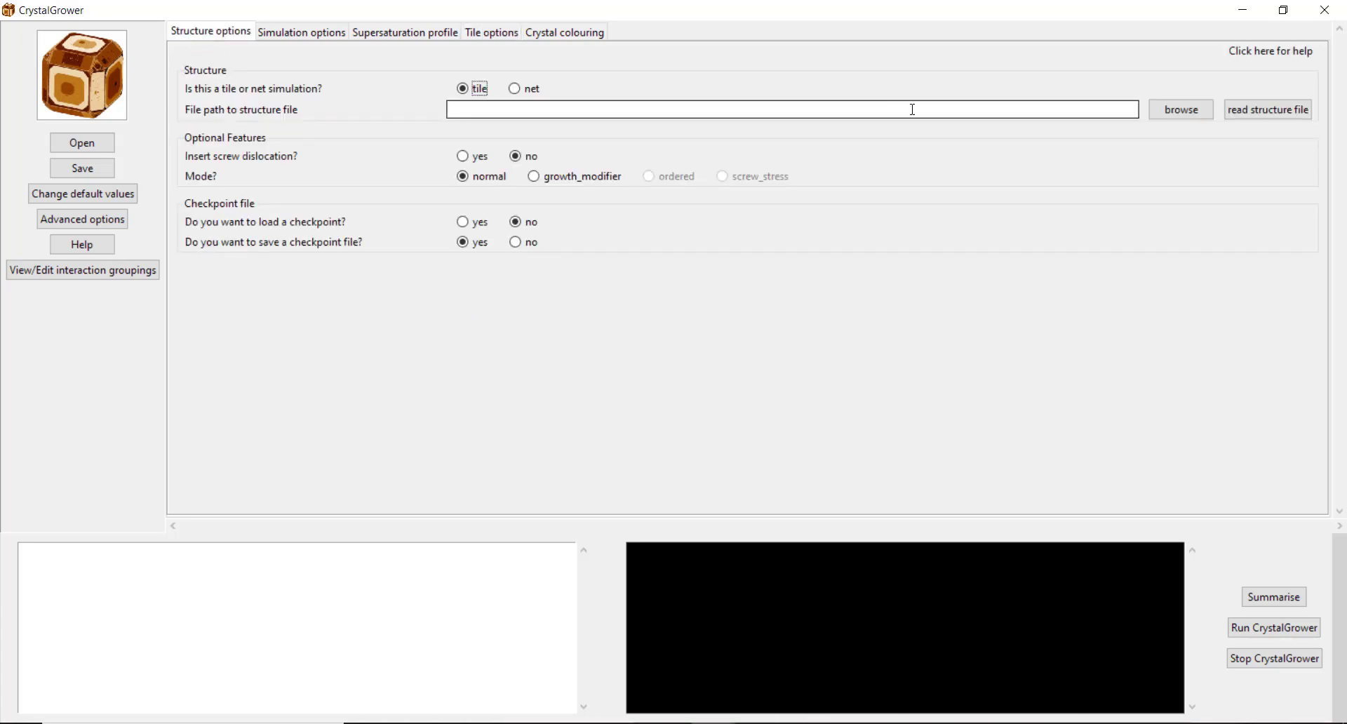
pyautogui.click(97, 142)
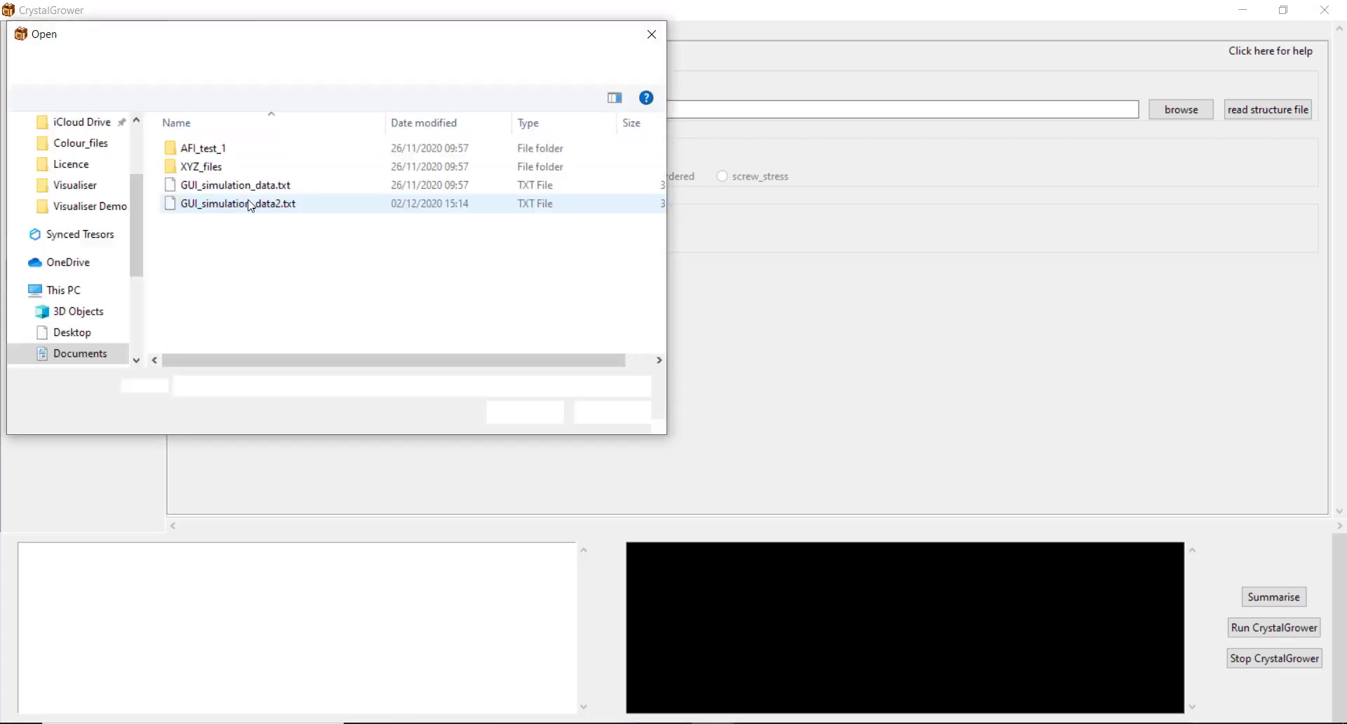
pyautogui.doubleClick(245, 203)
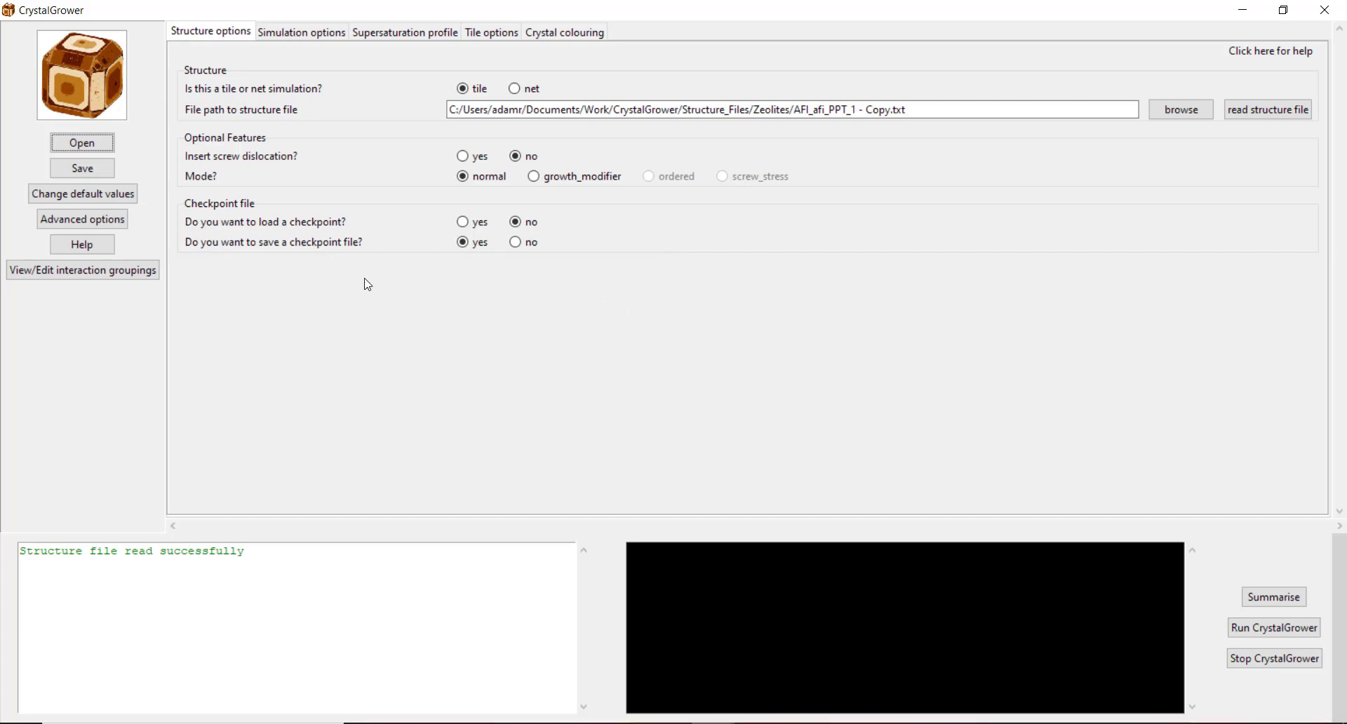
# Step: In the mode 5 supersaturation profile, vary Δμ₂ from 5 to 25 kcal/mol with a step size of 5
pyautogui.click(413, 41)
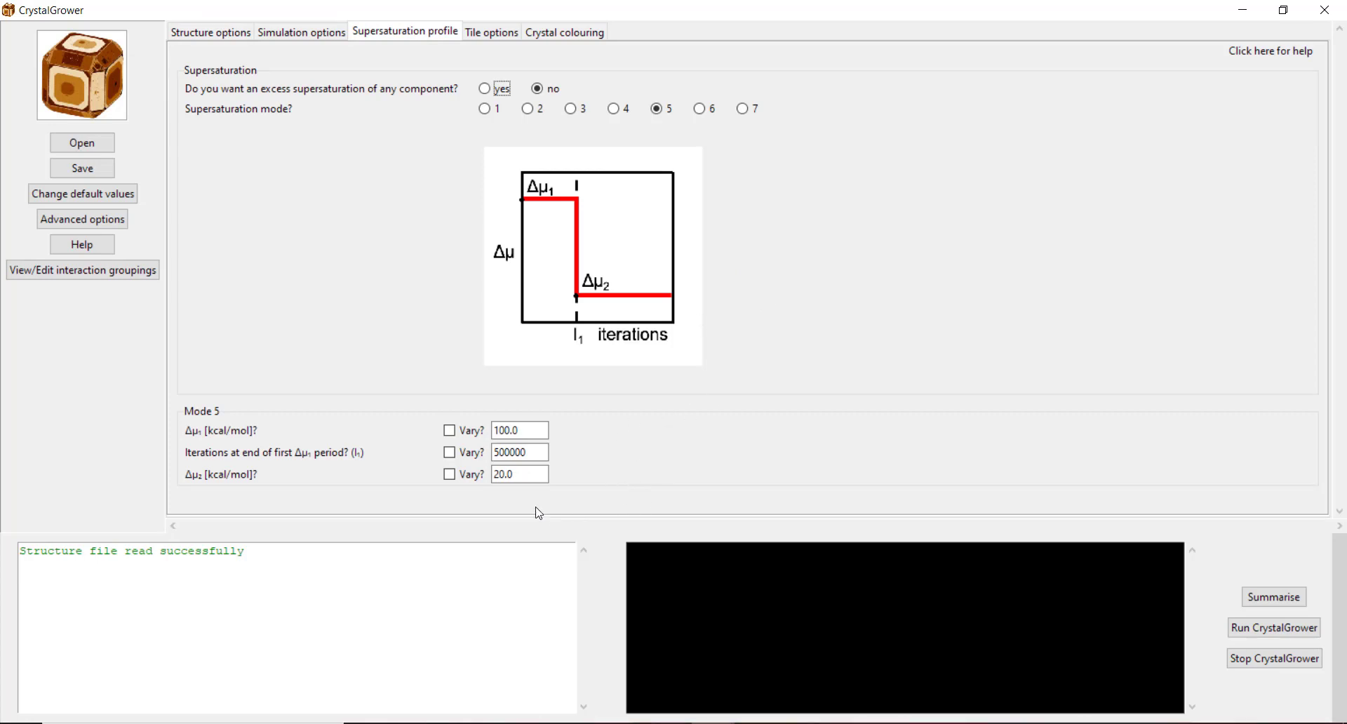
pyautogui.click(507, 474)
pyautogui.click(506, 473)
pyautogui.click(450, 475)
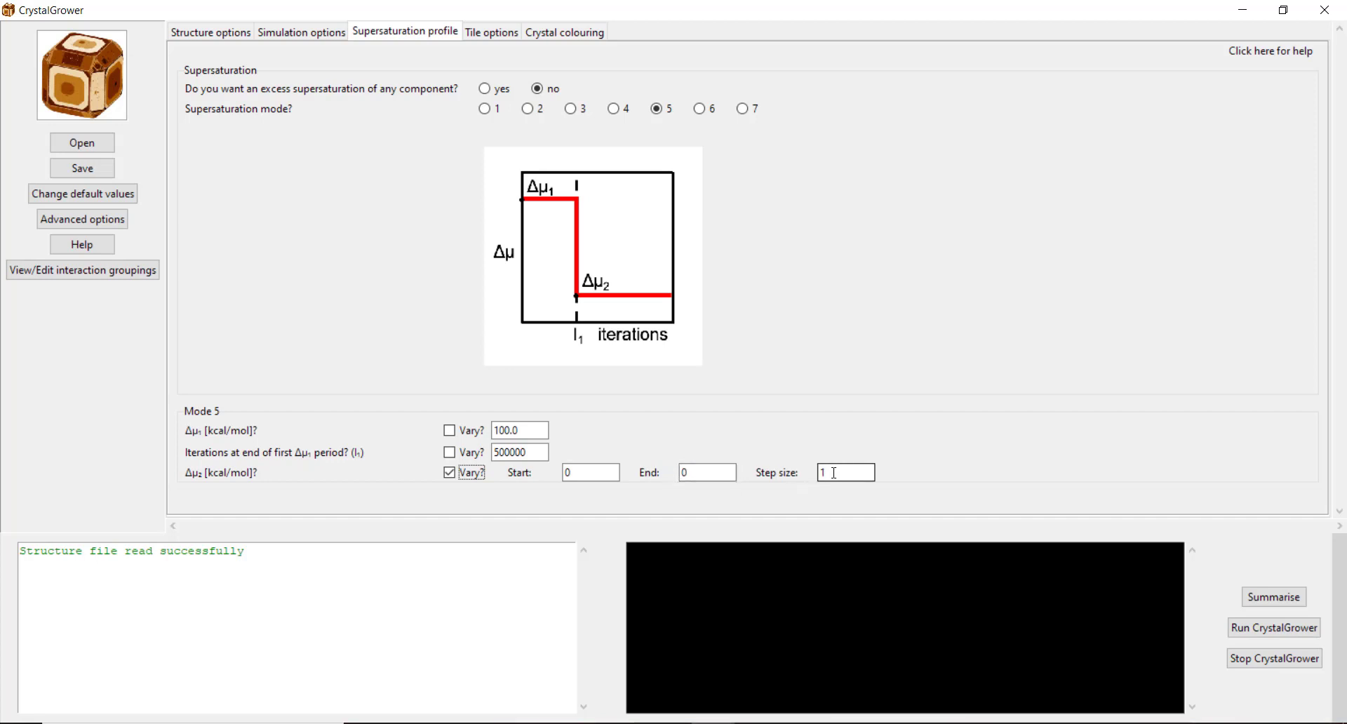
pyautogui.click(579, 475)
pyautogui.press('BackSpace')
pyautogui.write('5')
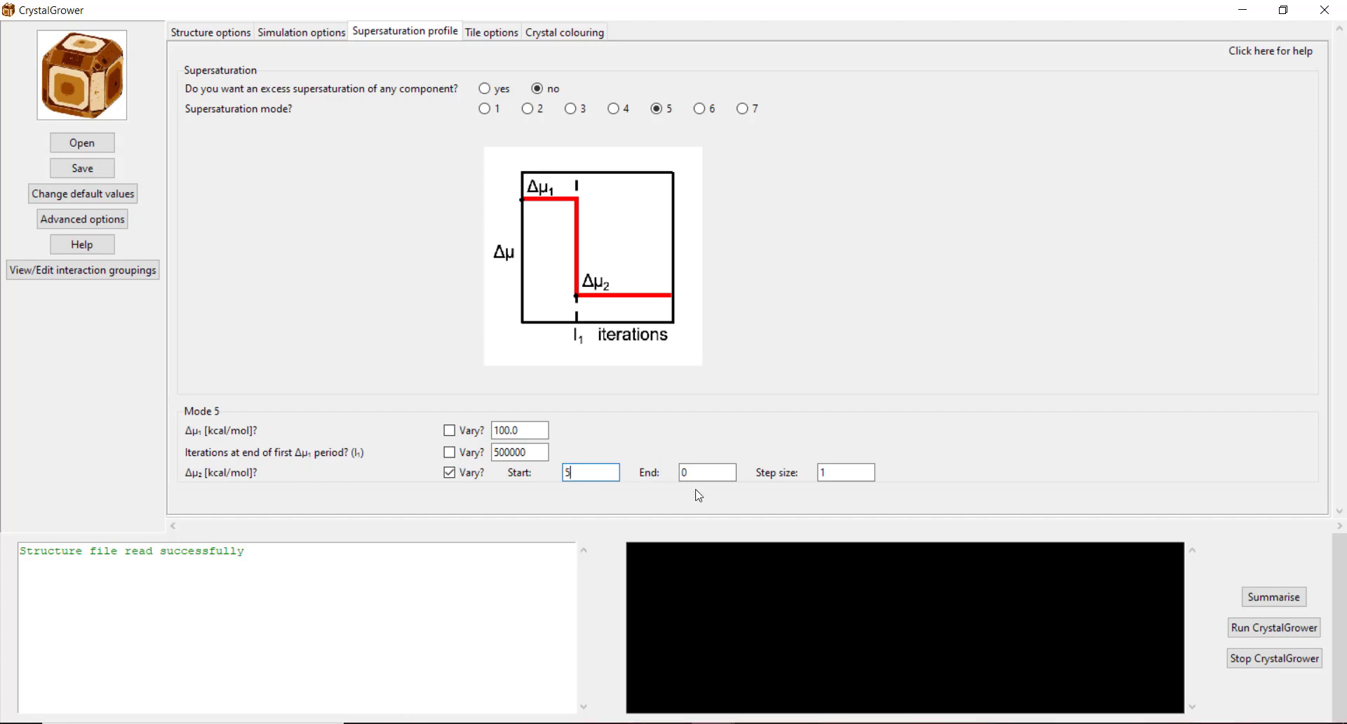
pyautogui.doubleClick(688, 472)
pyautogui.write('25')
pyautogui.moveTo(834, 479); pyautogui.dragTo(815, 477)
pyautogui.write('5')
# Step: Review the summary of the planned simulations, then run CrystalGrower and check the completion messages
pyautogui.click(1274, 597)
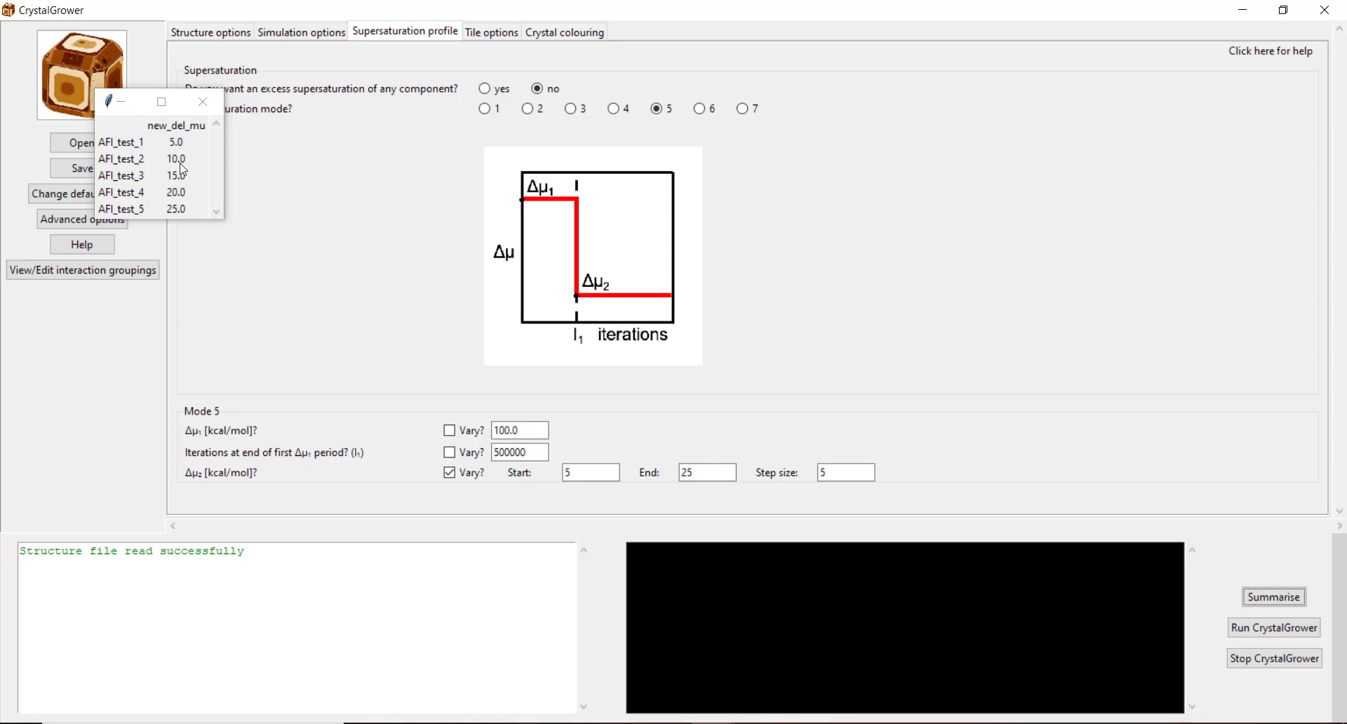
pyautogui.click(212, 111)
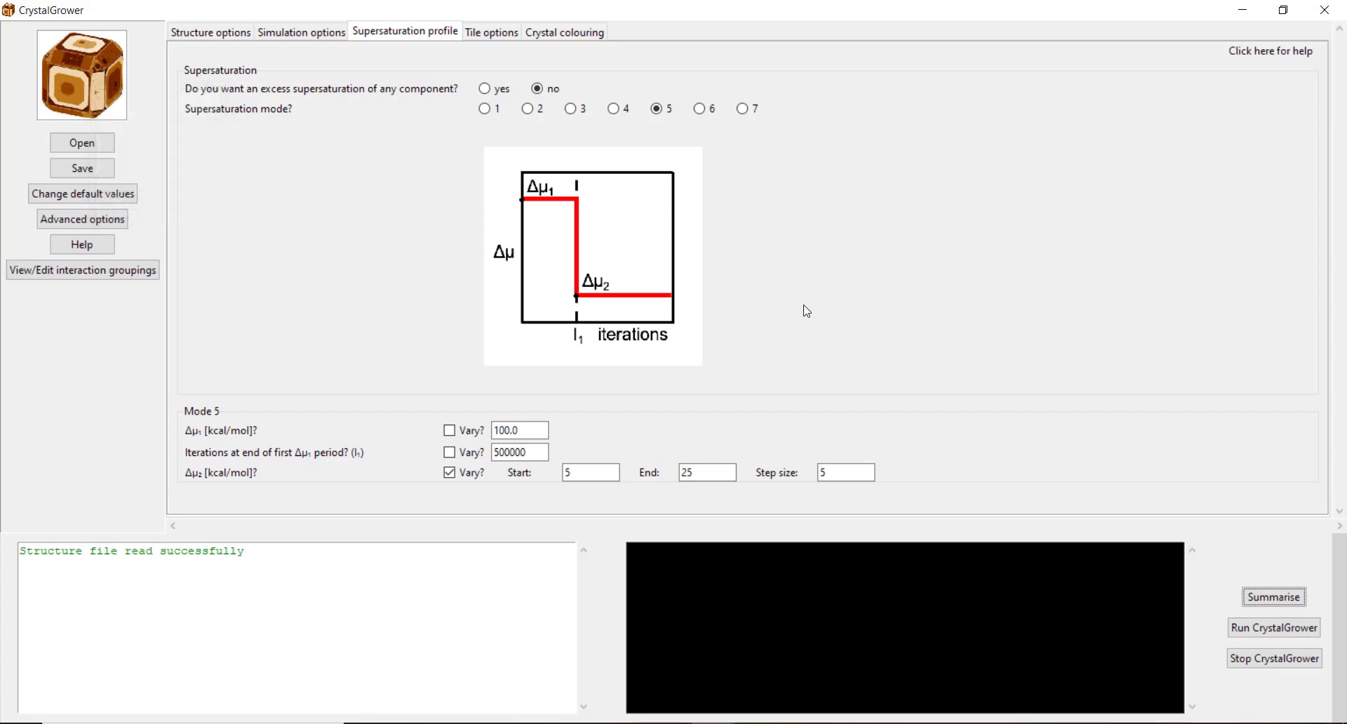
pyautogui.click(1285, 626)
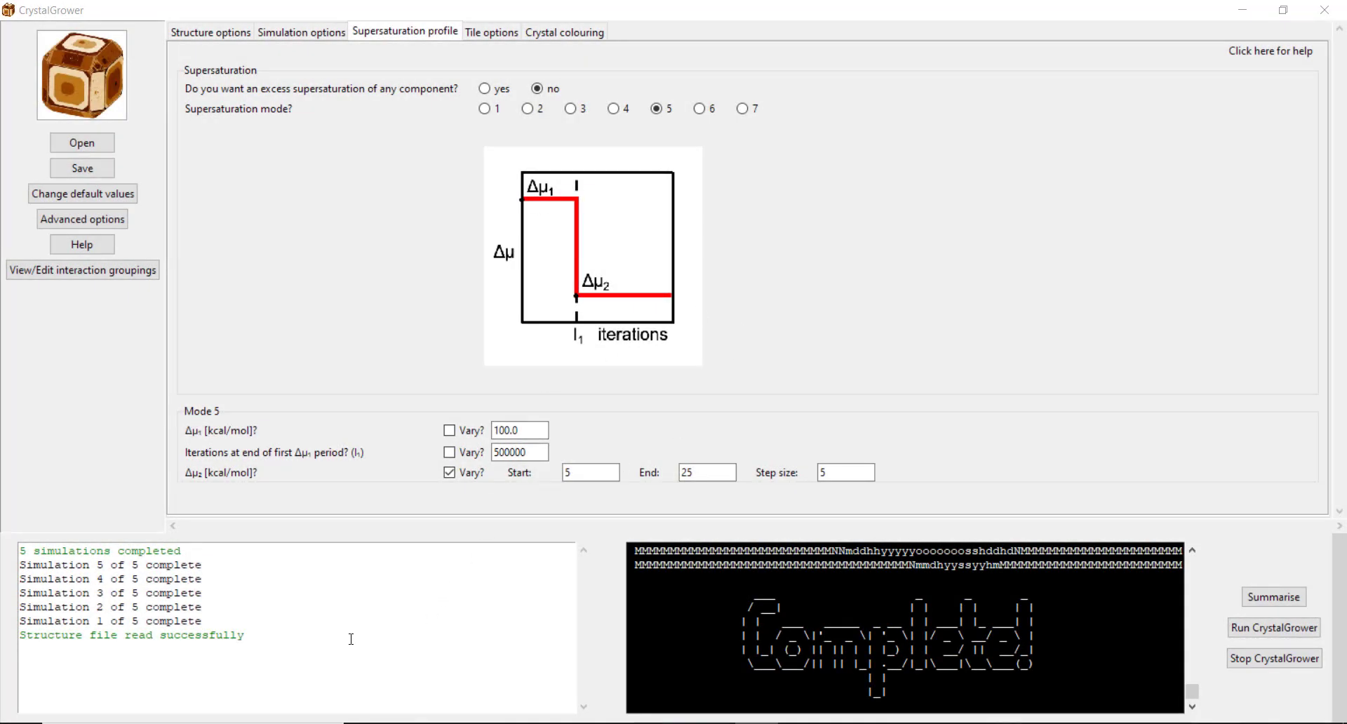
pyautogui.moveTo(207, 618); pyautogui.dragTo(16, 564)
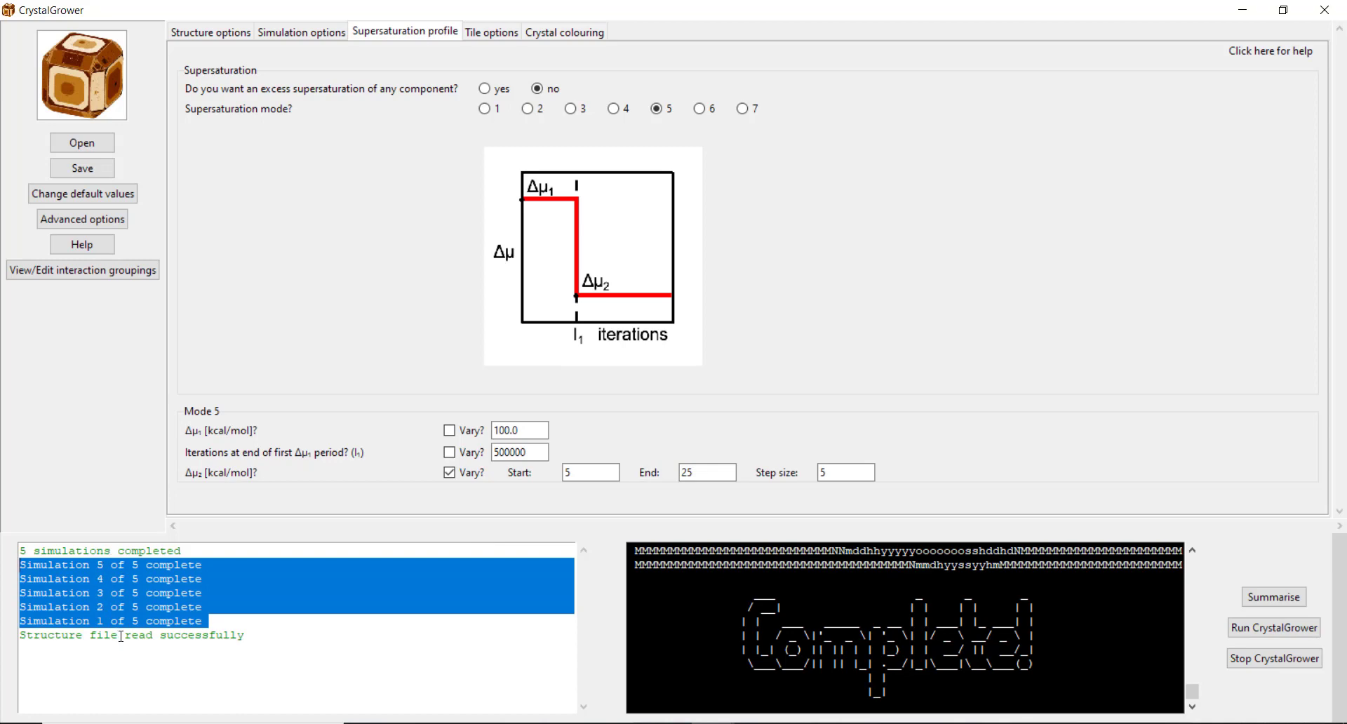
pyautogui.click(238, 615)
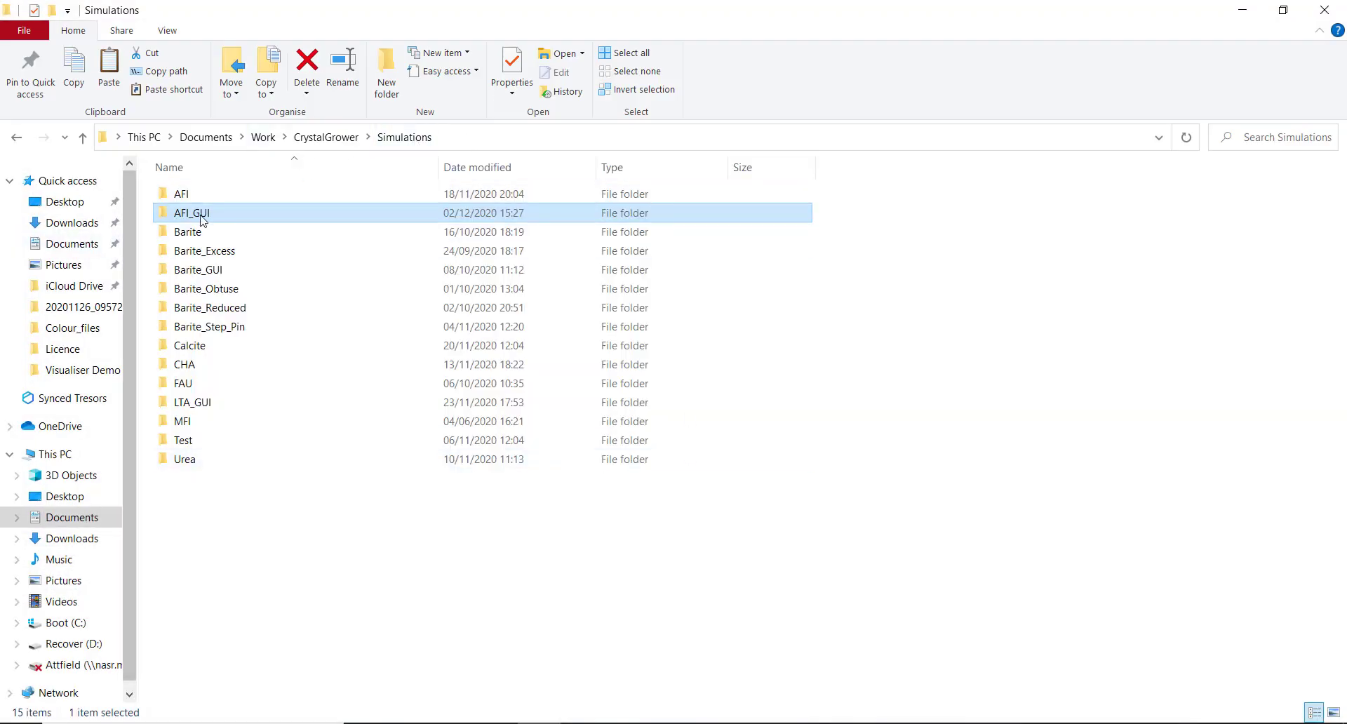
# Step: In File Explorer, open the 20201202_152710 results folder in AFI_GUI and compare its contents with CrystalGrower's output file settings
pyautogui.doubleClick(169, 214)
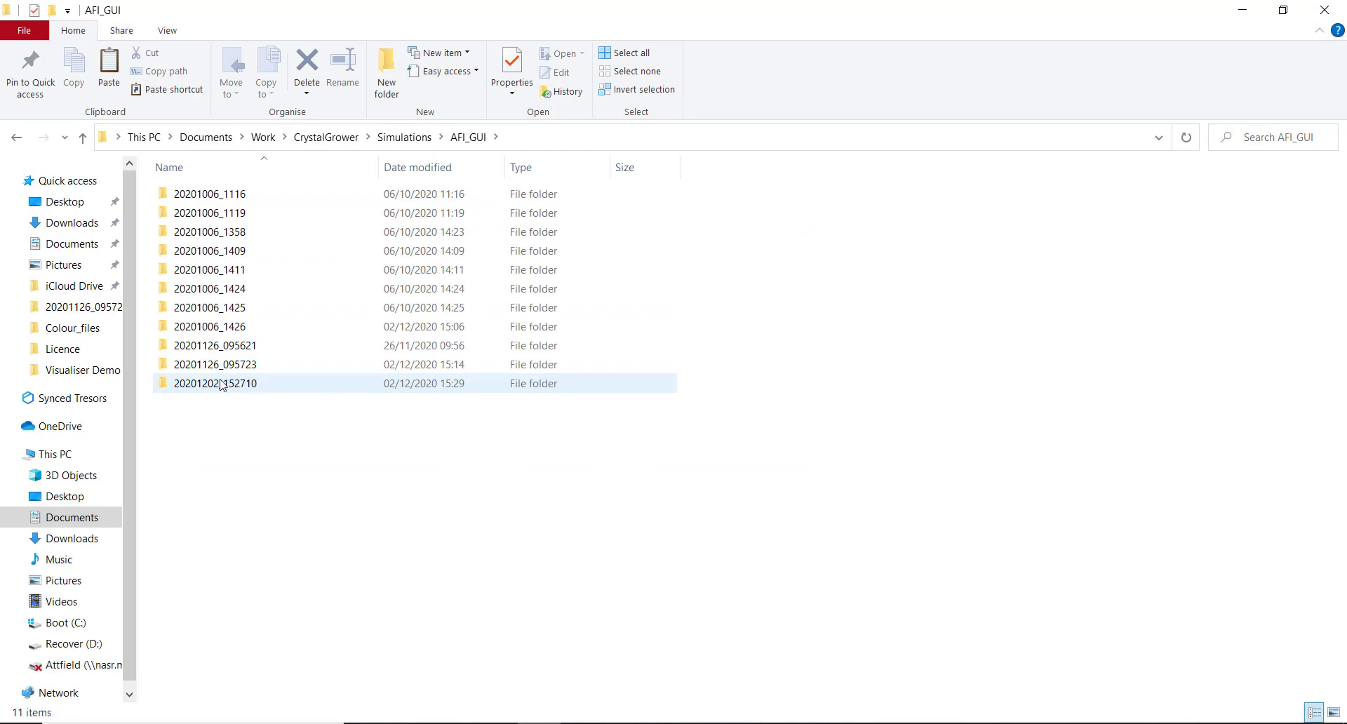
pyautogui.doubleClick(221, 383)
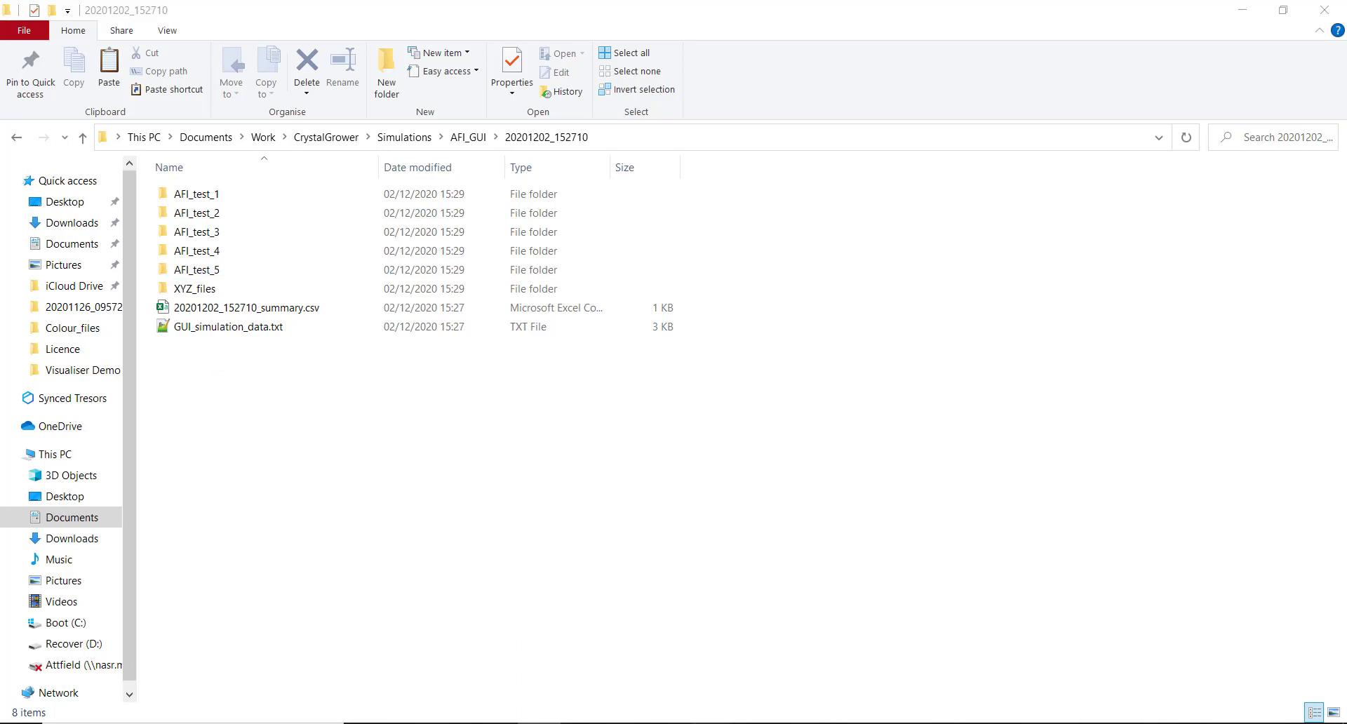
pyautogui.moveTo(710, 723)
pyautogui.click(803, 659)
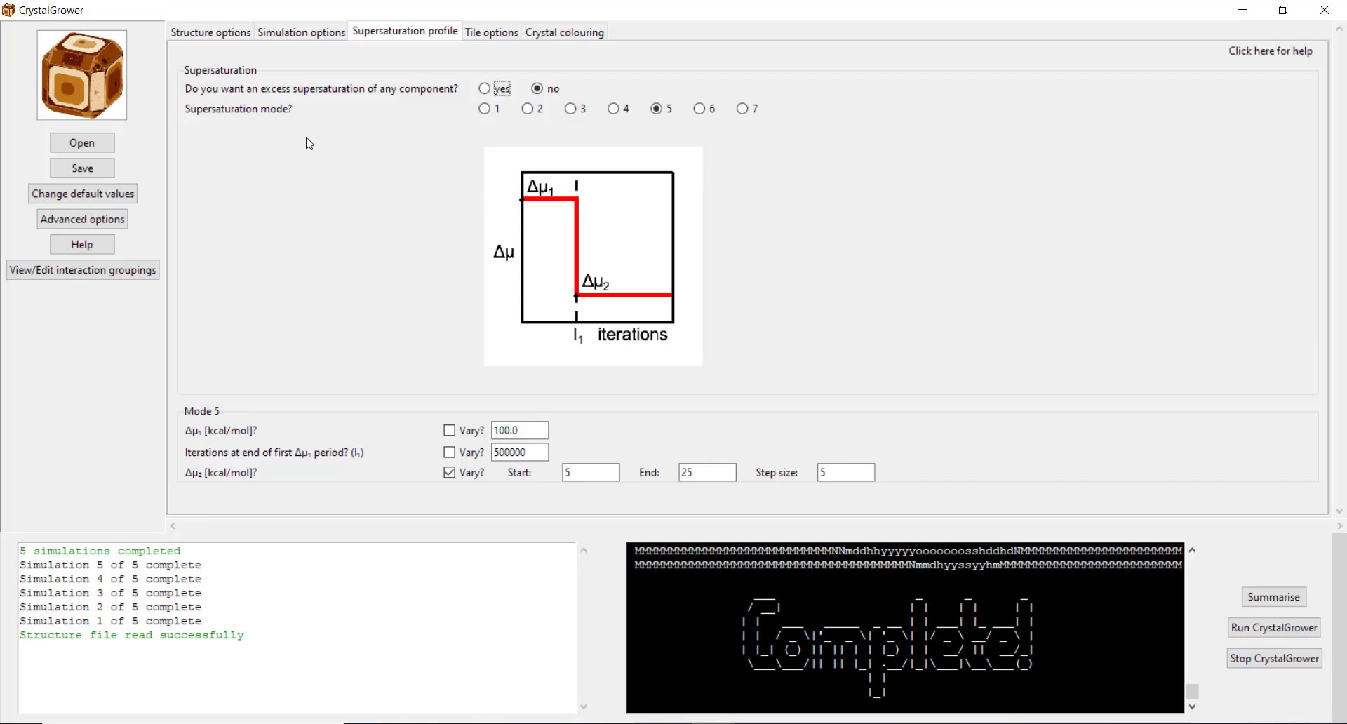
pyautogui.click(303, 33)
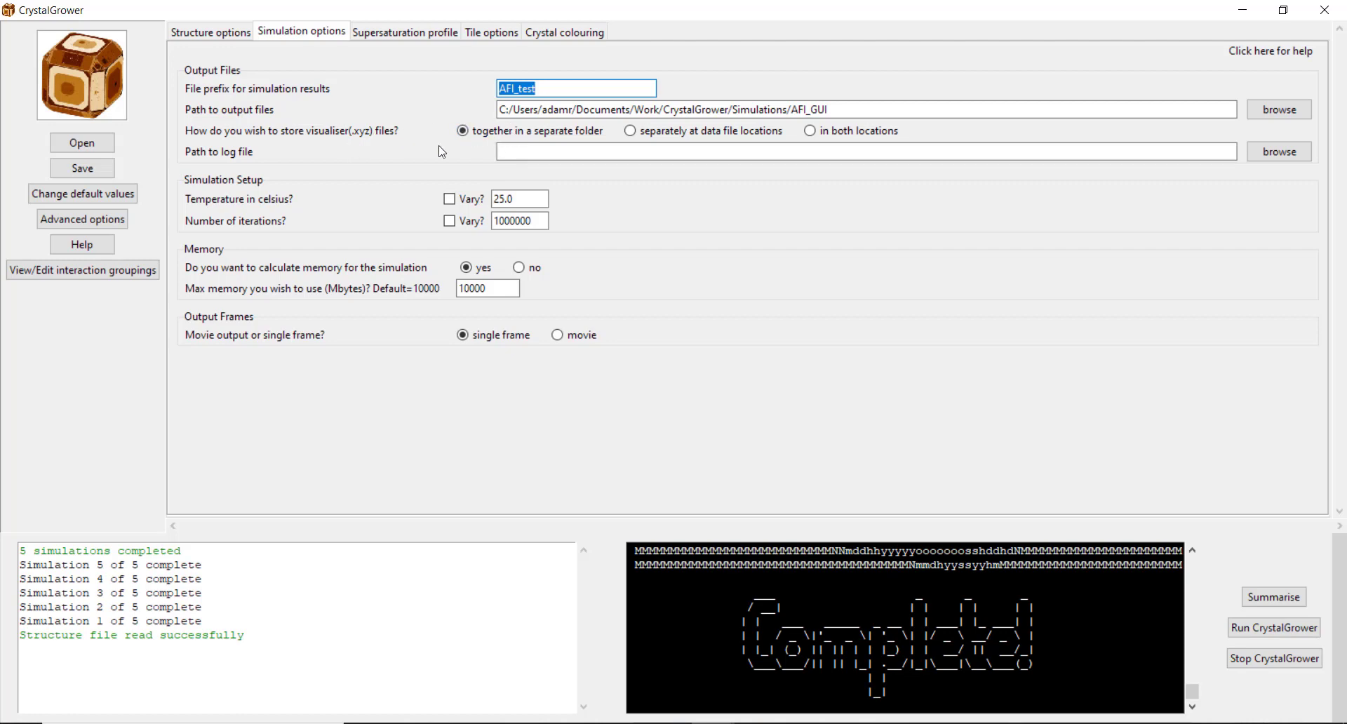
pyautogui.click(539, 723)
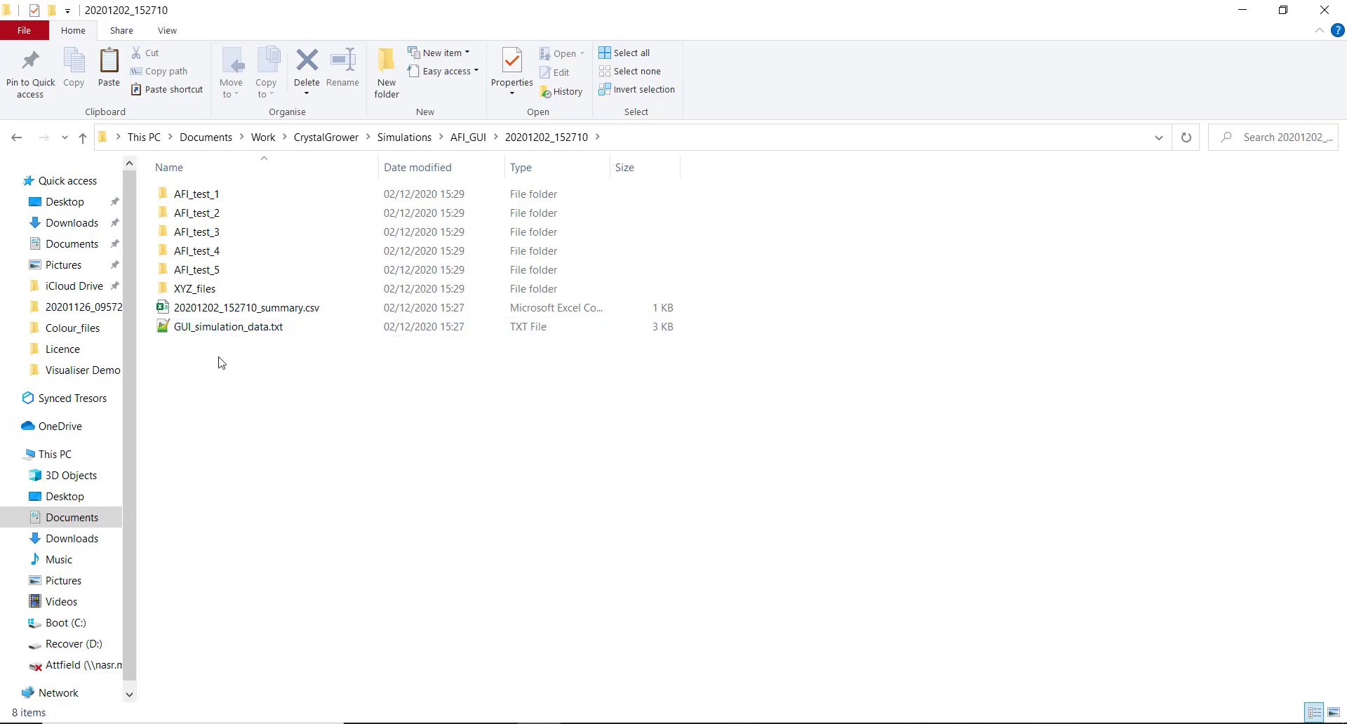
# Step: Open AFI_test_1_ovito_CGvisualiser.XYZ from XYZ_files in OVITO with the proposed column mapping and scrub the timeline to frame 4
pyautogui.doubleClick(220, 291)
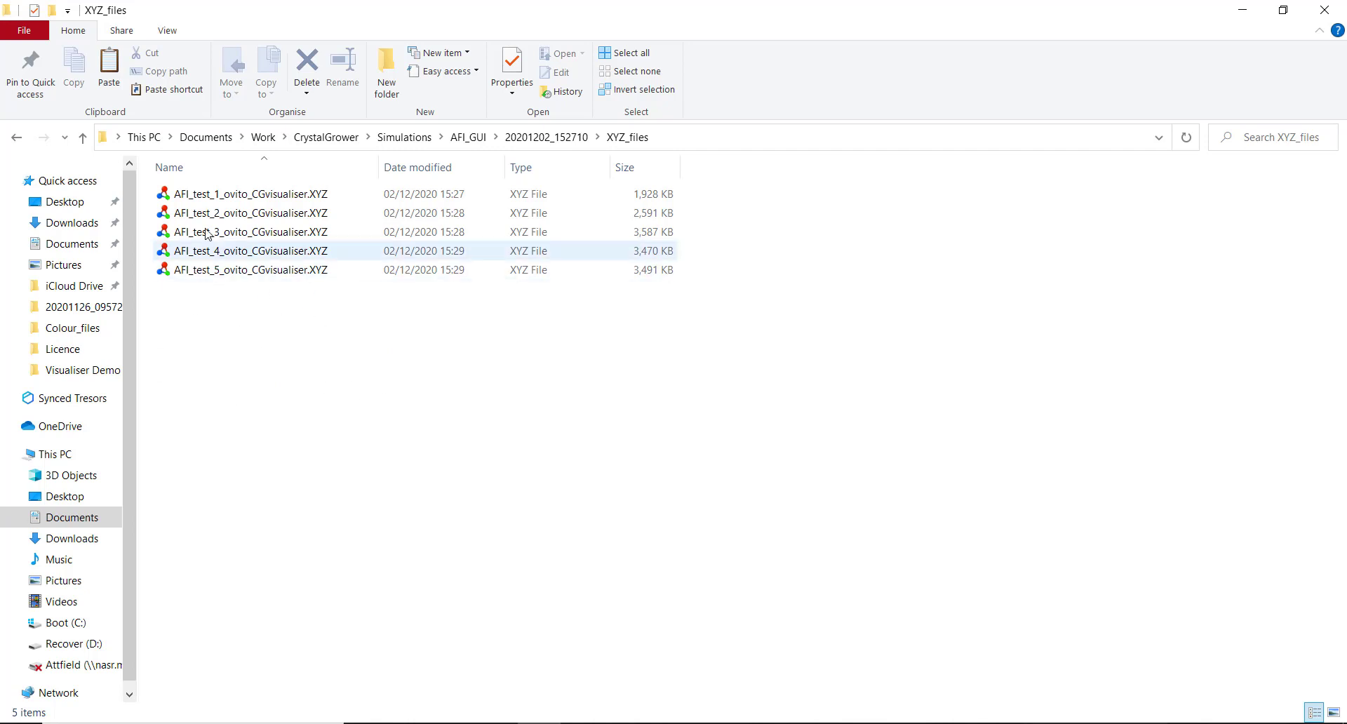
pyautogui.doubleClick(224, 199)
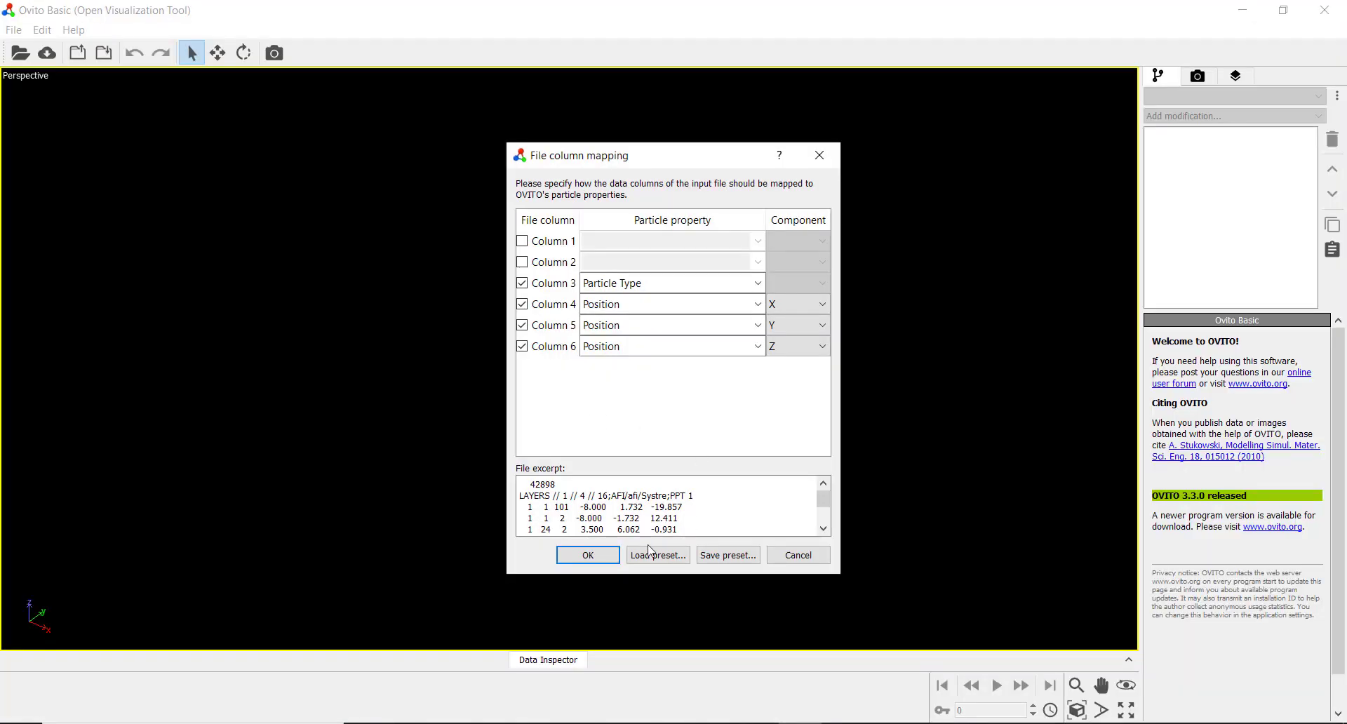
pyautogui.click(588, 555)
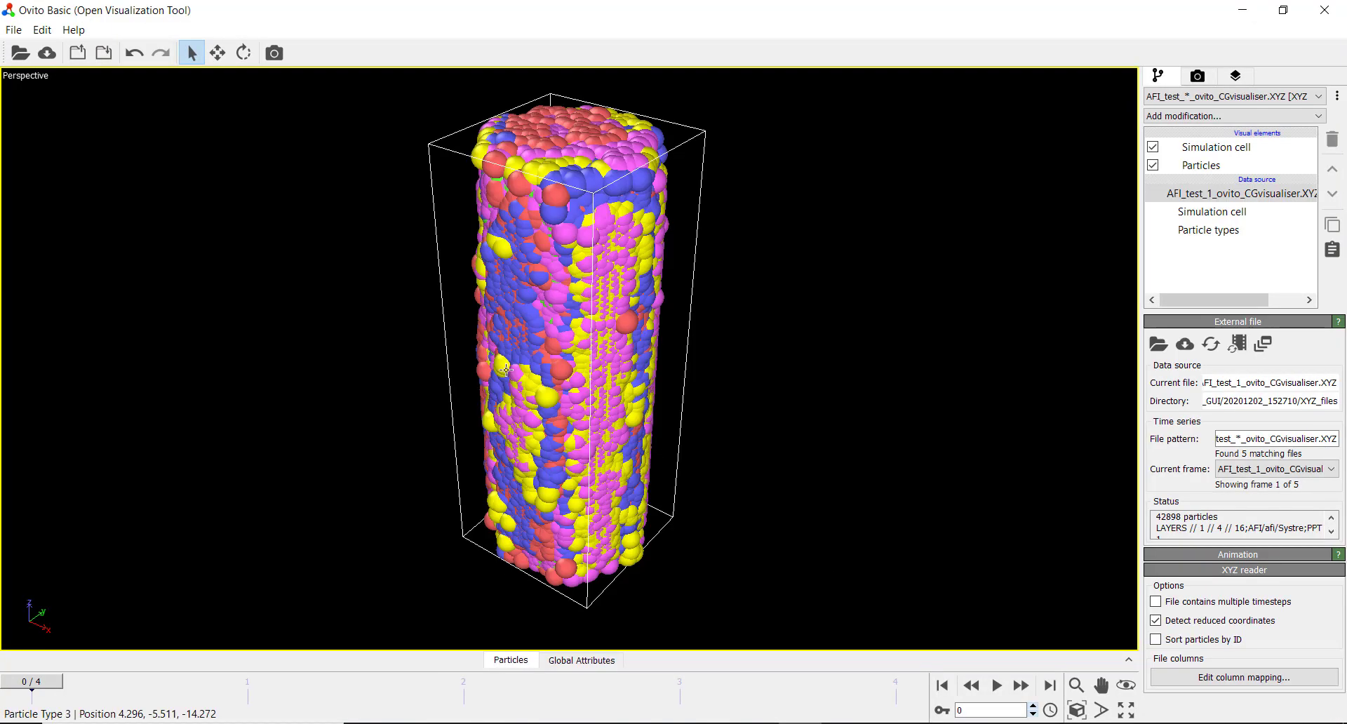
pyautogui.moveTo(43, 691); pyautogui.dragTo(896, 686)
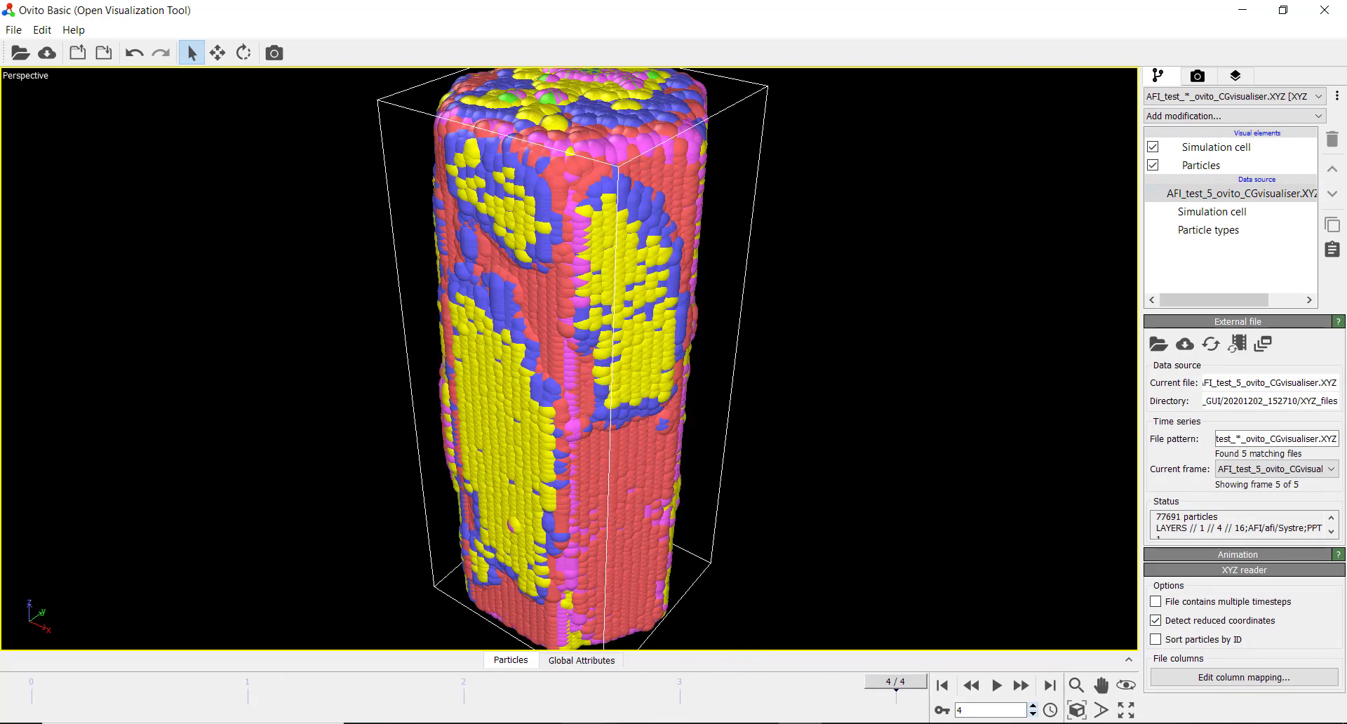
# Step: Return to the 20201202_152710 results in File Explorer and open the AFI_test_1 folder to inspect its output files
pyautogui.click(540, 723)
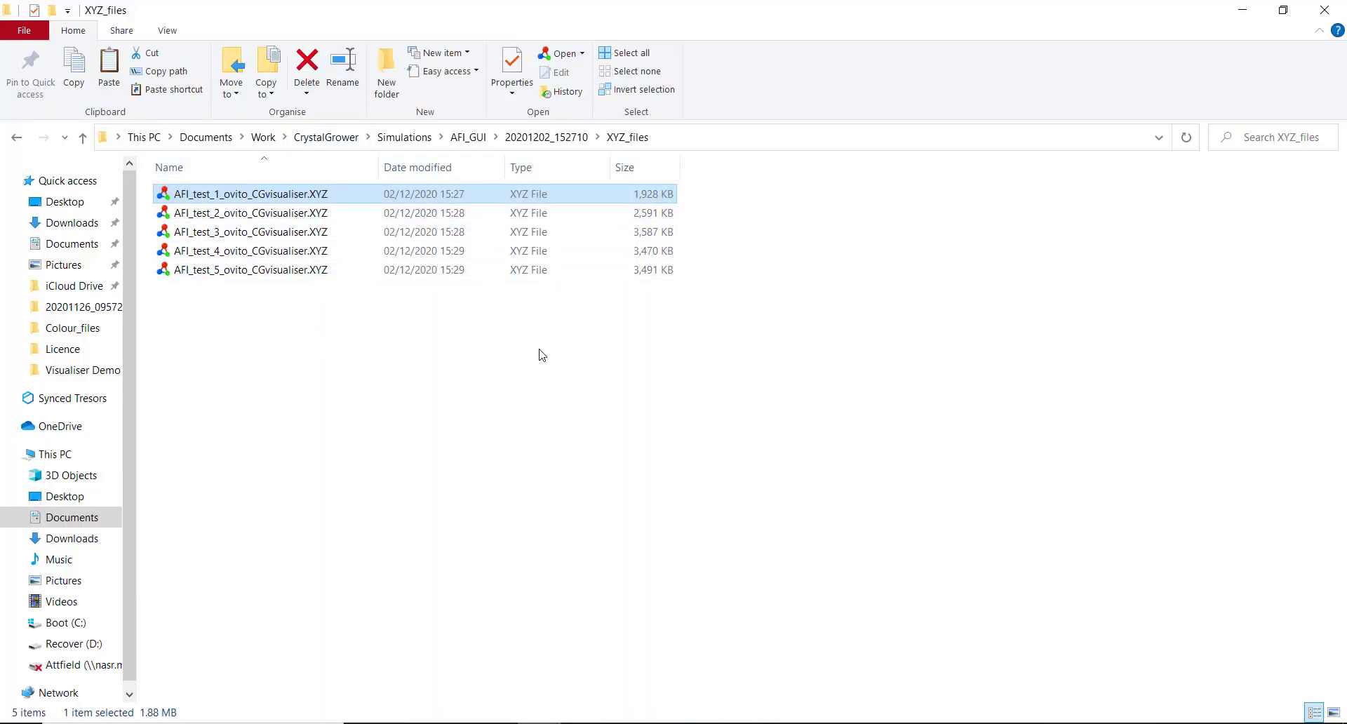
pyautogui.click(547, 137)
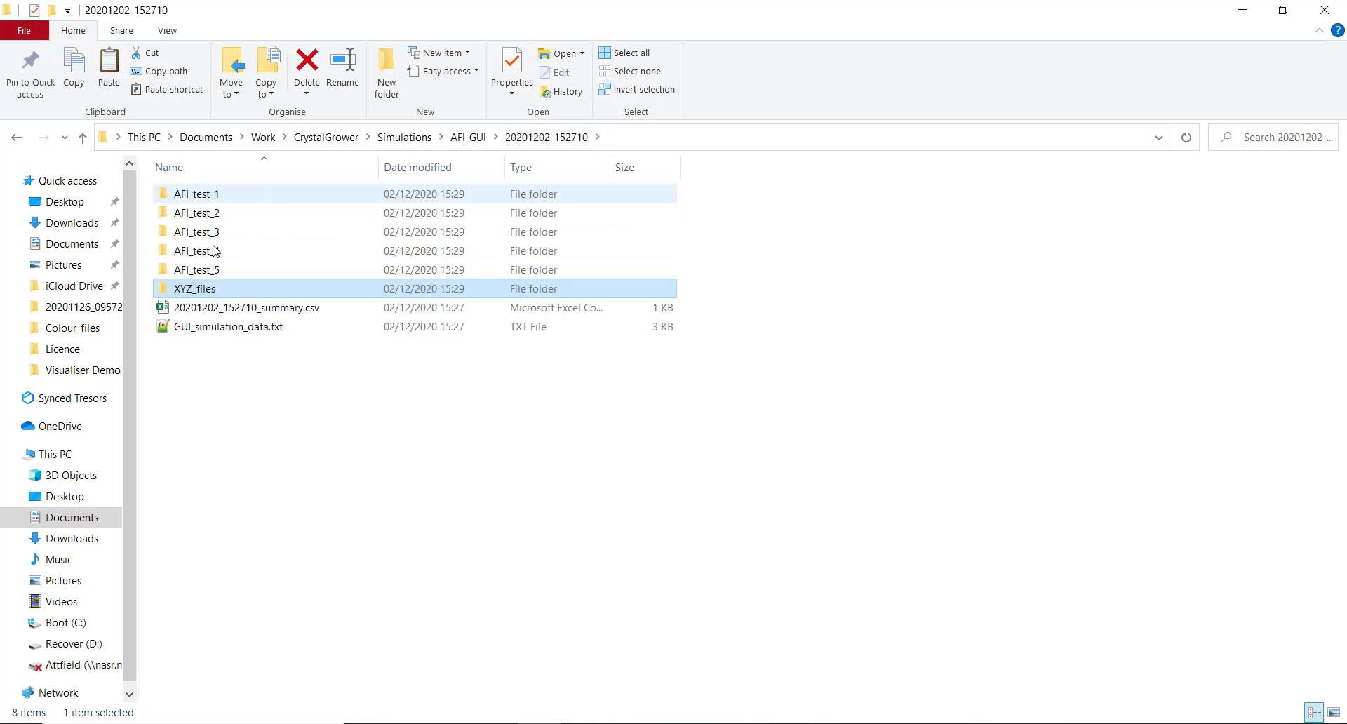
pyautogui.doubleClick(211, 195)
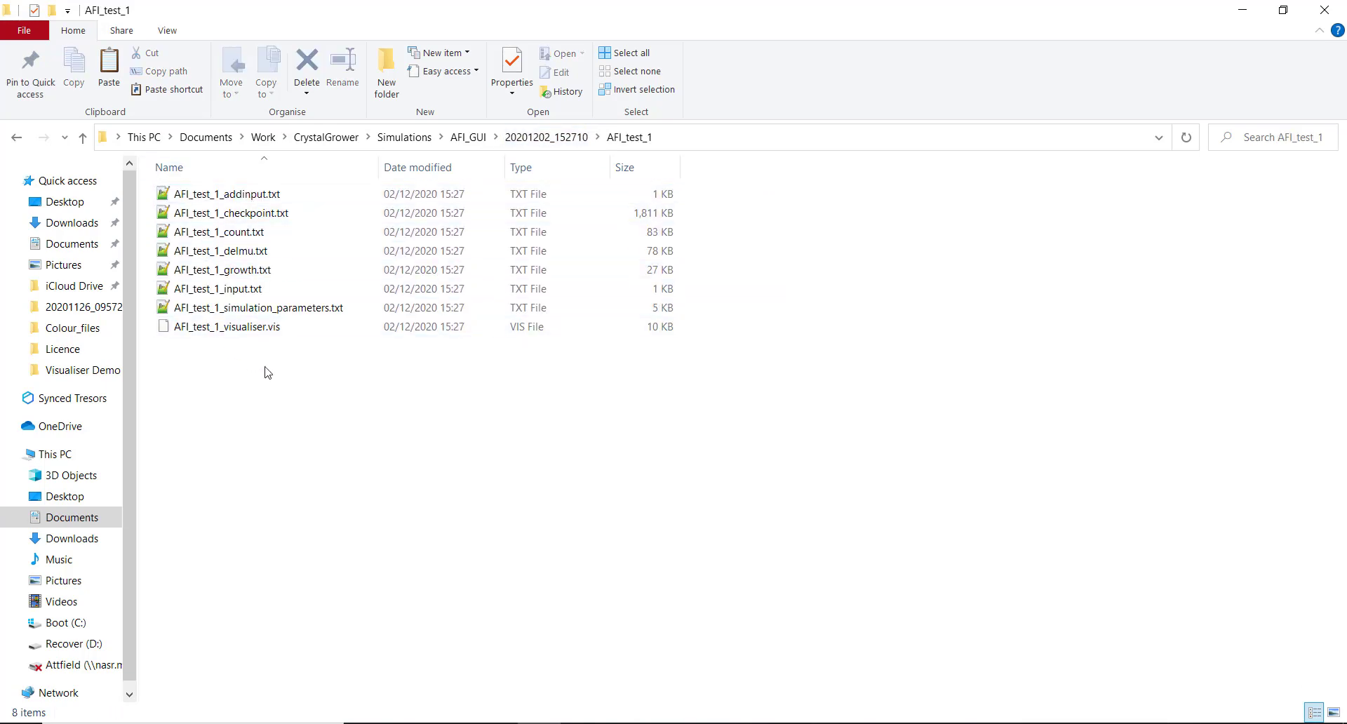
# Step: Return to the 20201202_152710 folder, open 20201202_152710_summary.csv in Excel and examine the new_del_mu value listed for each simulation
pyautogui.click(554, 145)
pyautogui.click(256, 309)
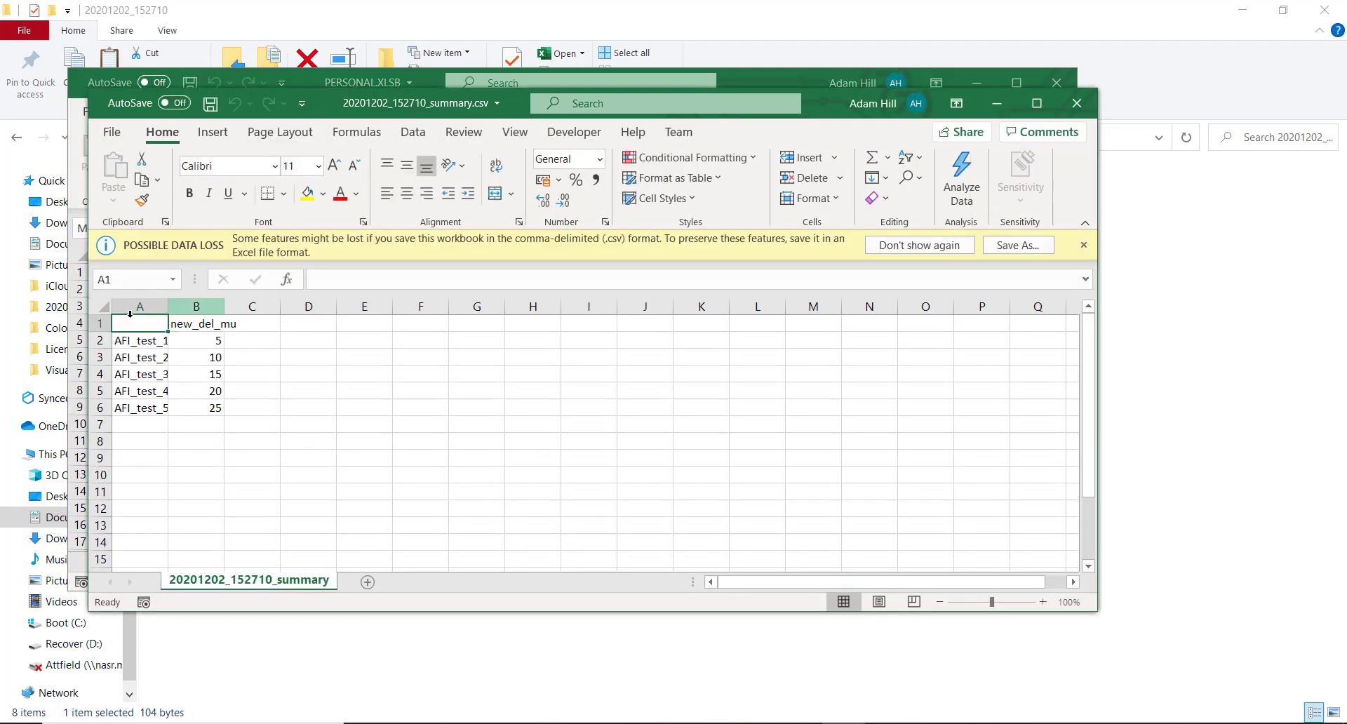
pyautogui.moveTo(126, 343); pyautogui.dragTo(198, 407)
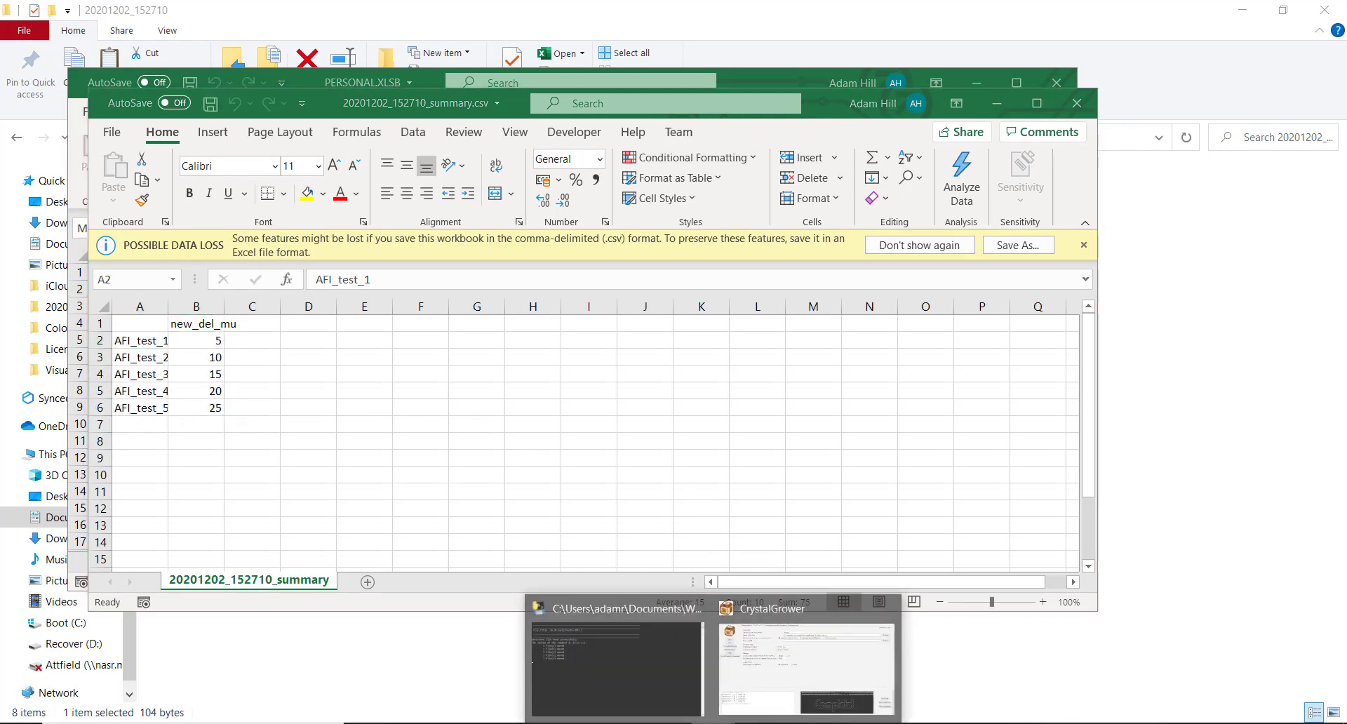
# Step: Back in CrystalGrower, vary the iterations at the end of the first Δμ₁ period from 100000 to 500000 in steps of 100000 and review the summary
pyautogui.click(807, 652)
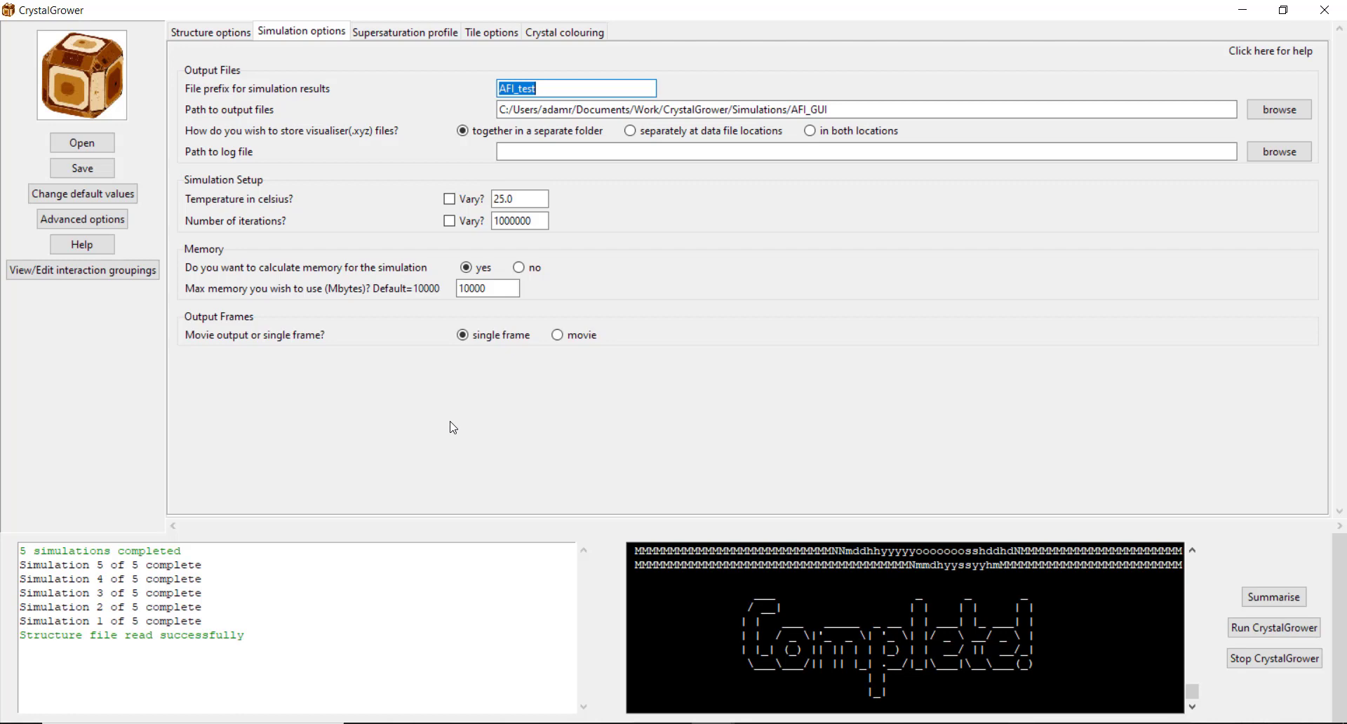
pyautogui.click(405, 31)
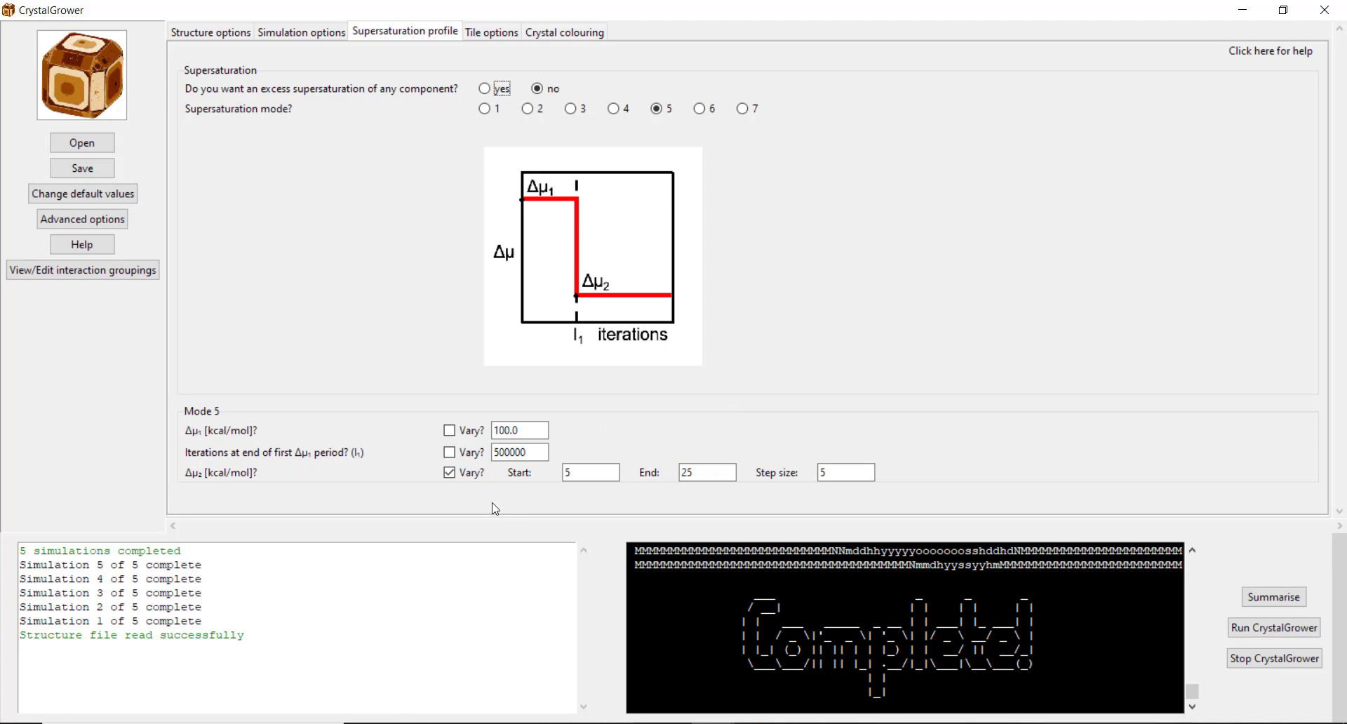
pyautogui.click(450, 452)
pyautogui.click(571, 451)
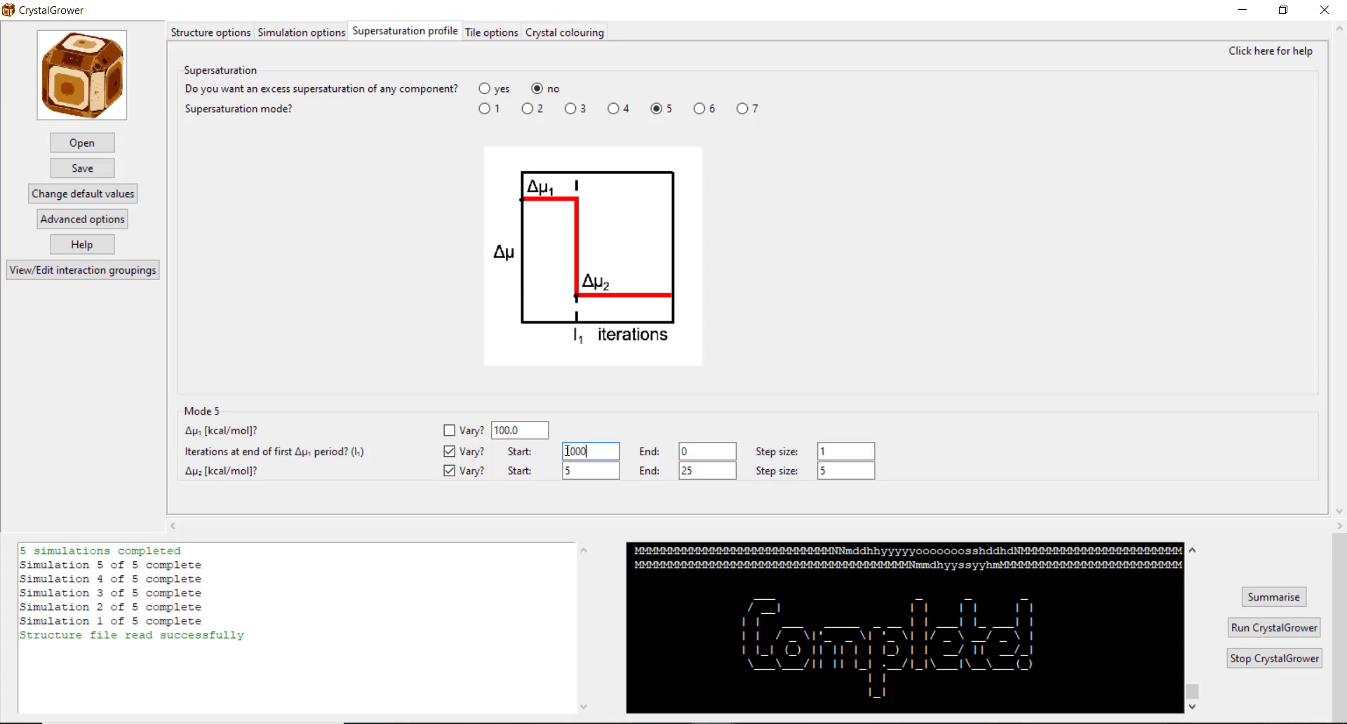
pyautogui.write('100000')
pyautogui.doubleClick(676, 452)
pyautogui.write('5')
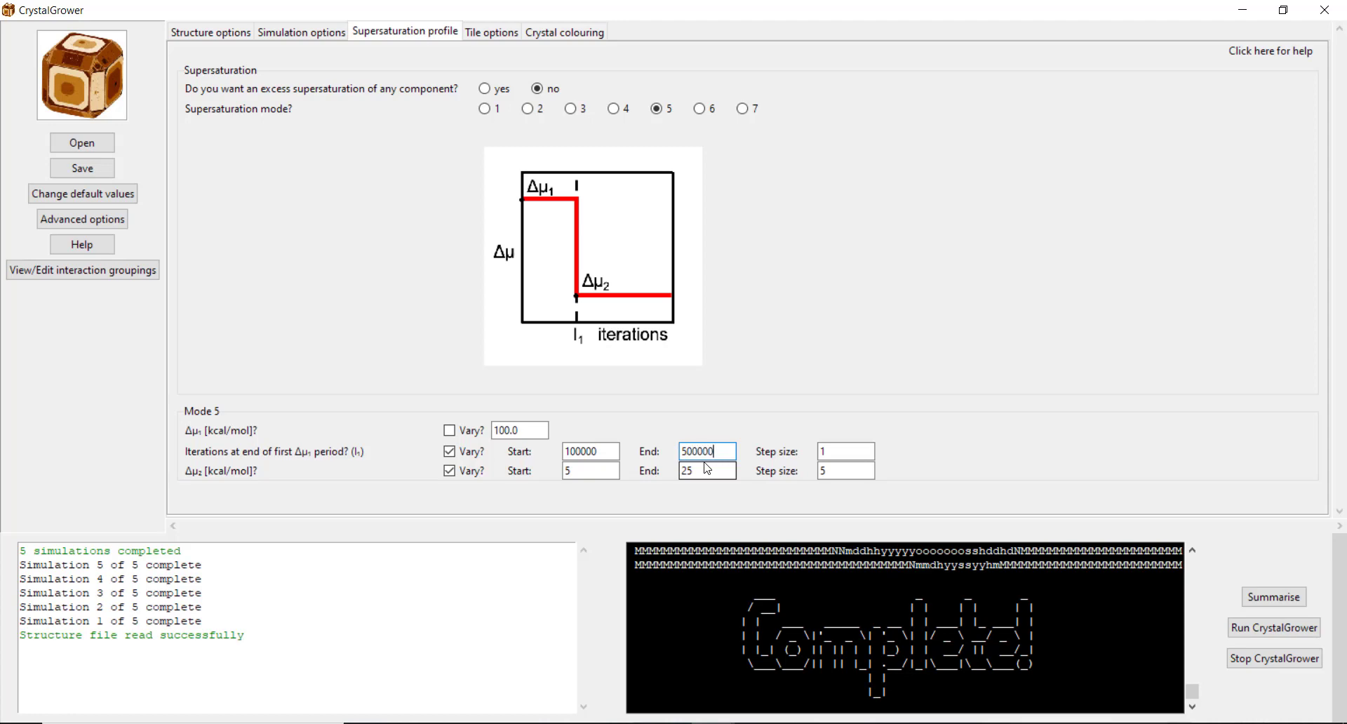
pyautogui.click(843, 452)
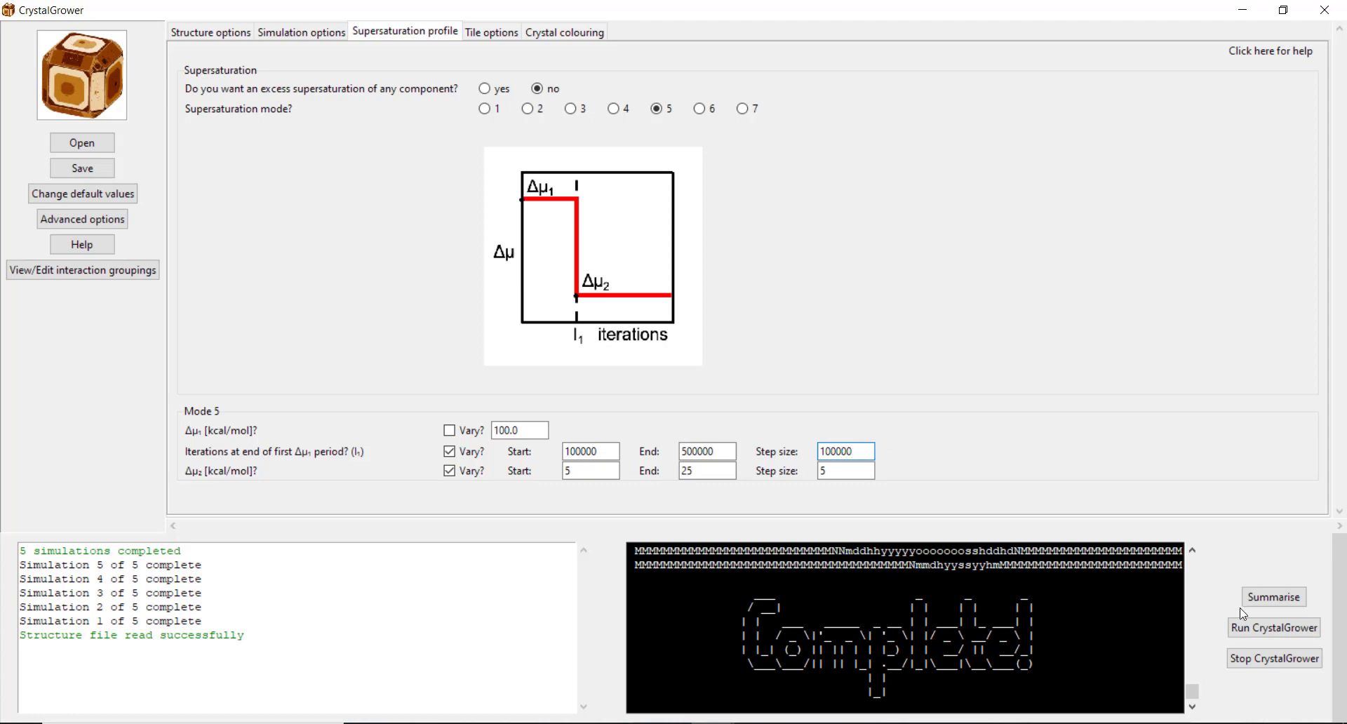
pyautogui.click(1263, 602)
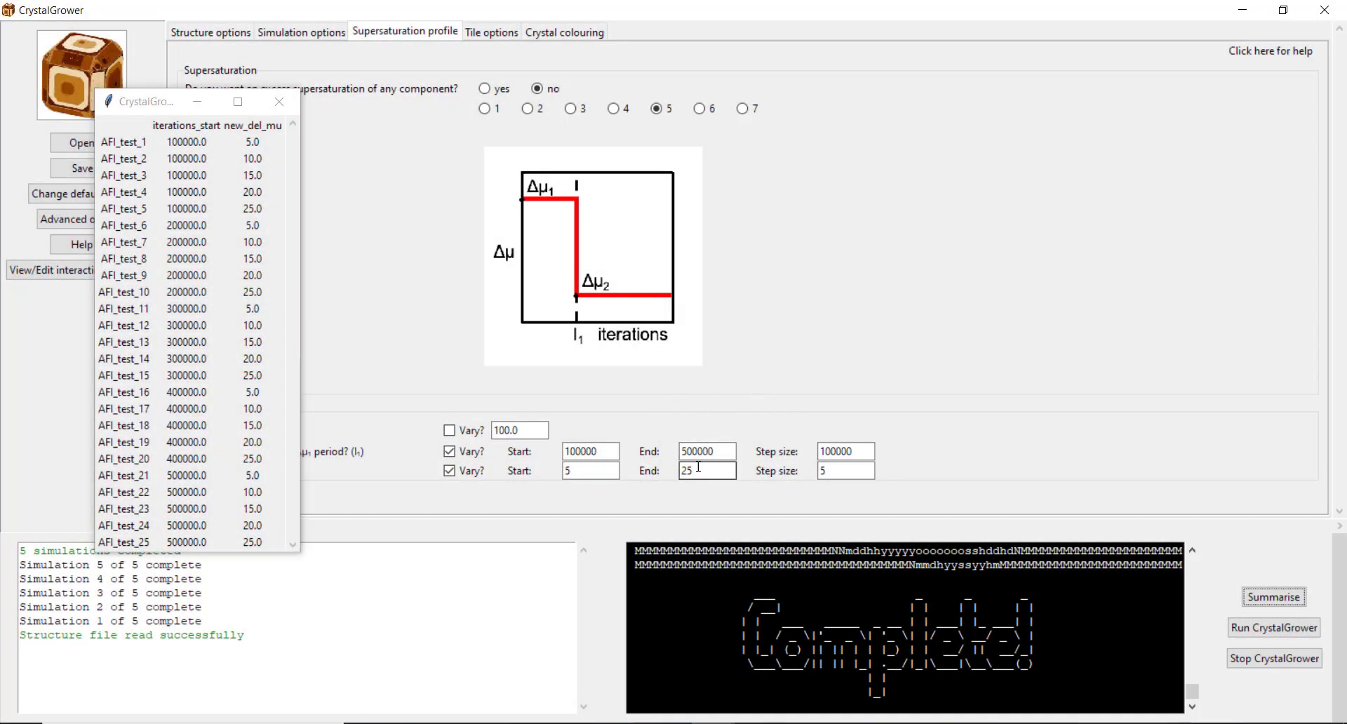
pyautogui.click(278, 103)
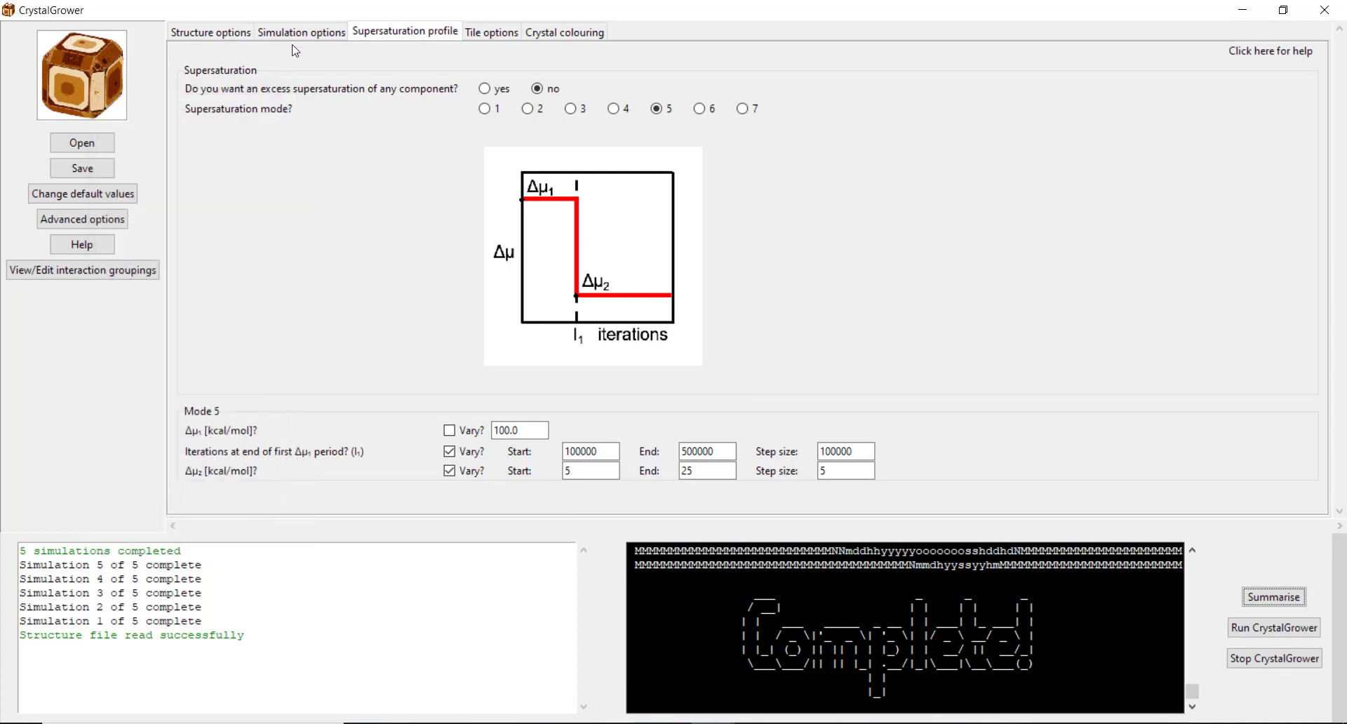
# Step: Check CrystalGrower's log file path setting, then open CrystalGrower_log.csv from the .crystalgrower folder in the C: drive's user folder using File Explorer
pyautogui.click(302, 32)
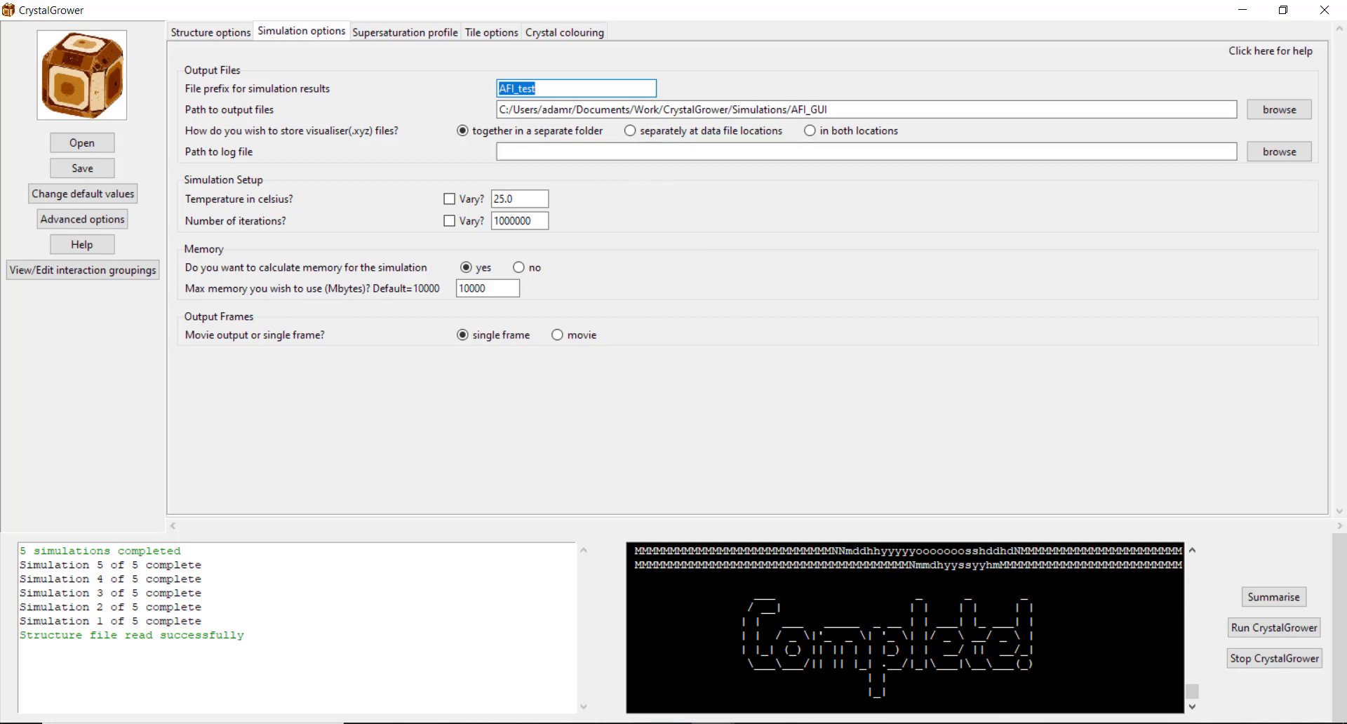
pyautogui.click(541, 723)
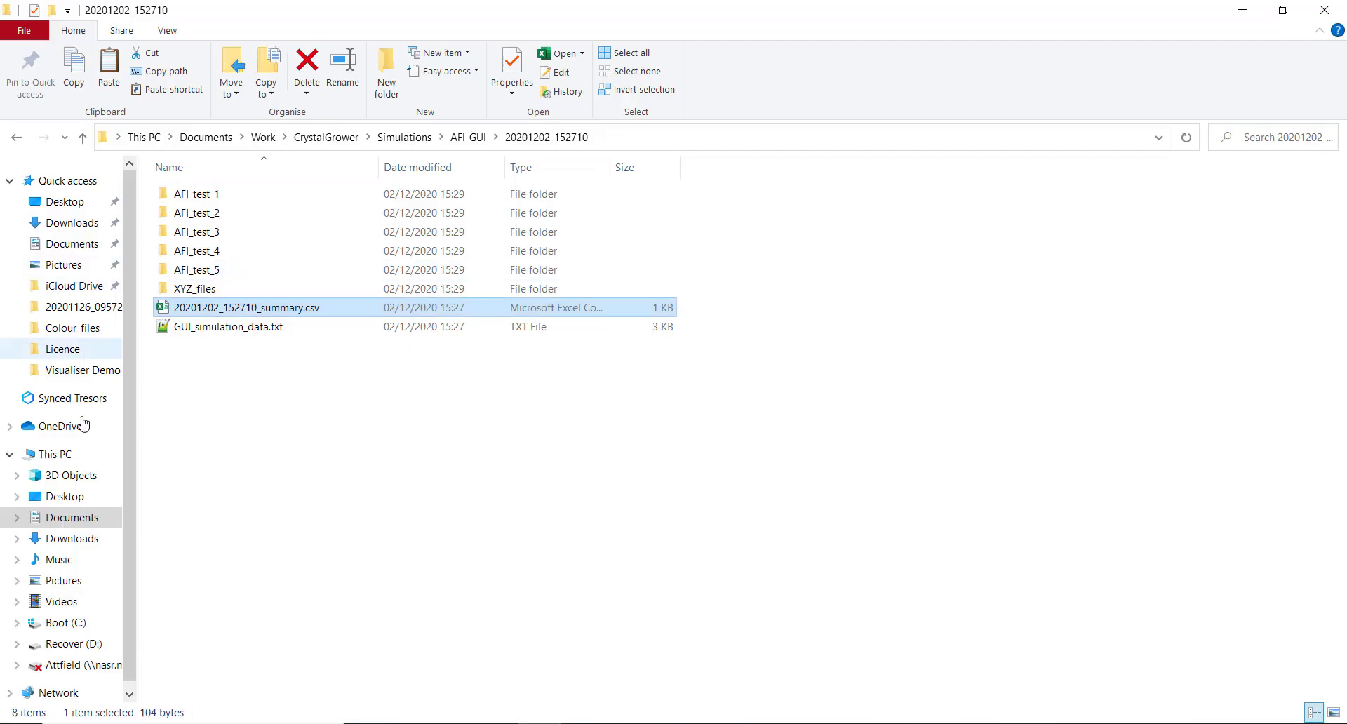
pyautogui.click(66, 622)
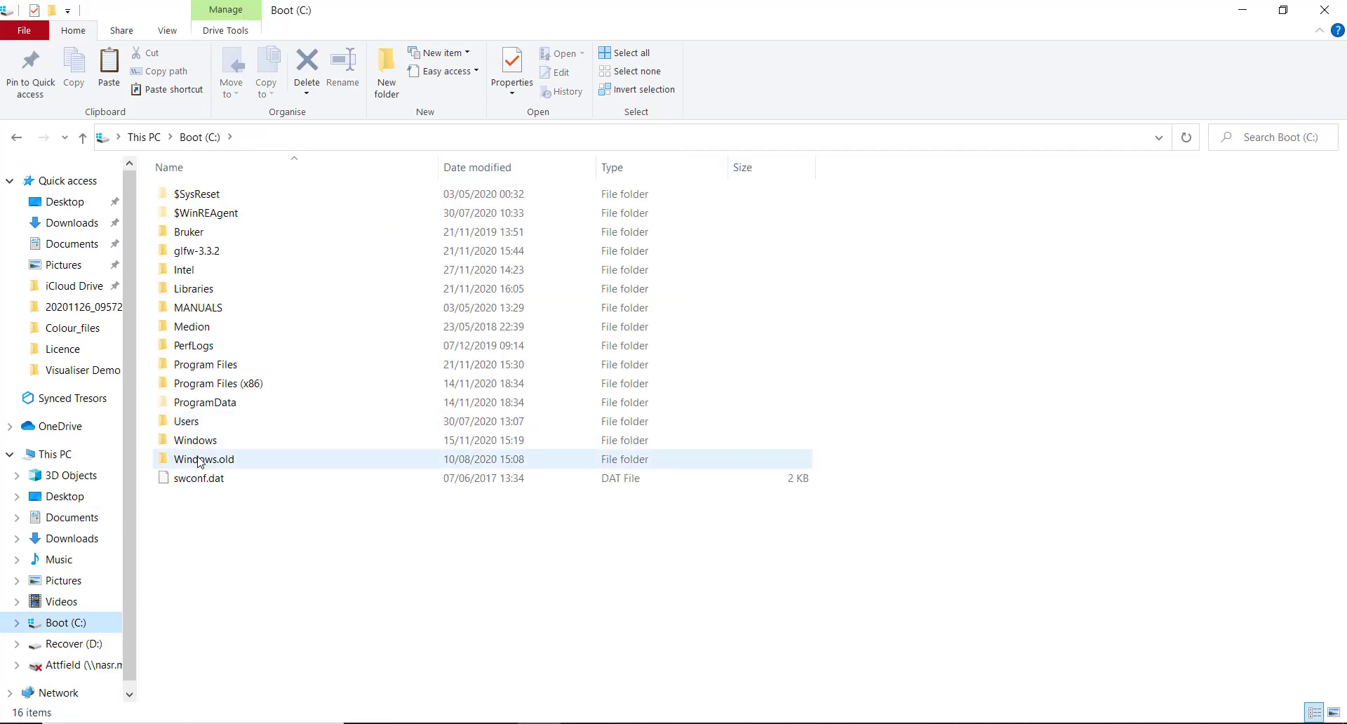
pyautogui.doubleClick(208, 428)
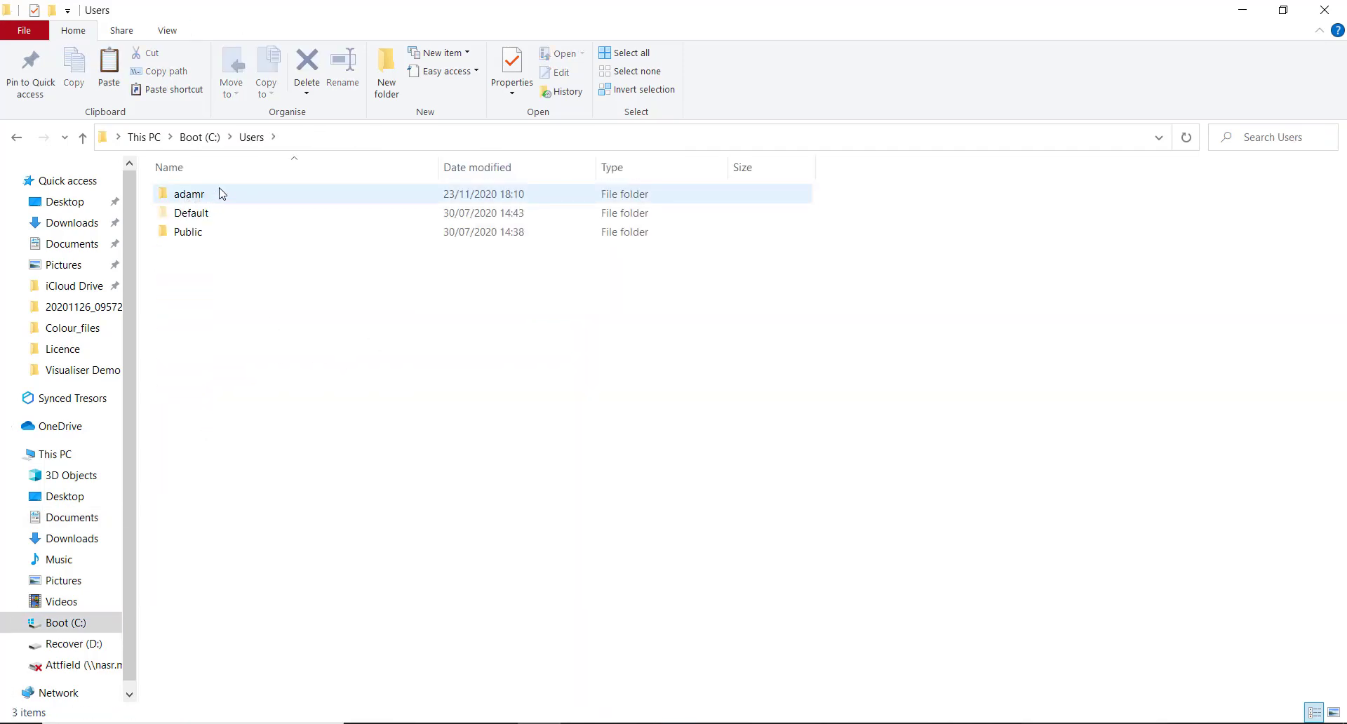
pyautogui.doubleClick(220, 194)
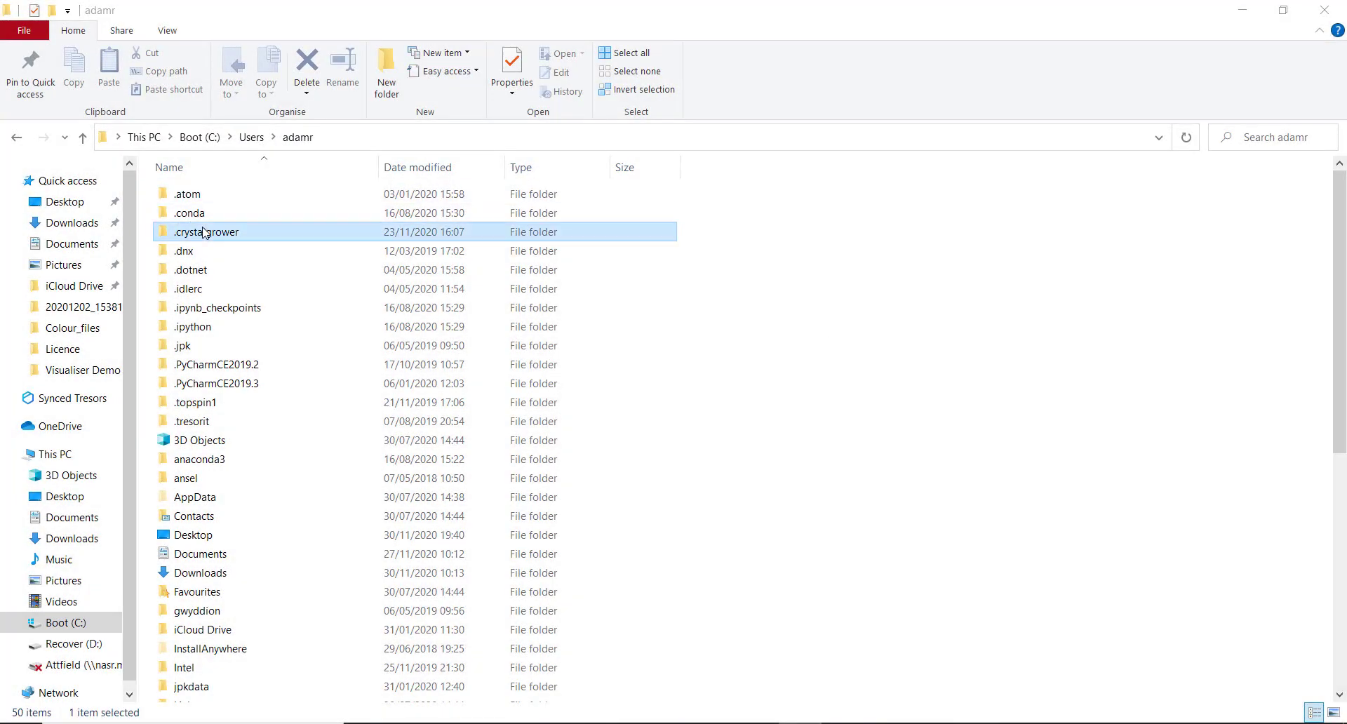
pyautogui.doubleClick(197, 233)
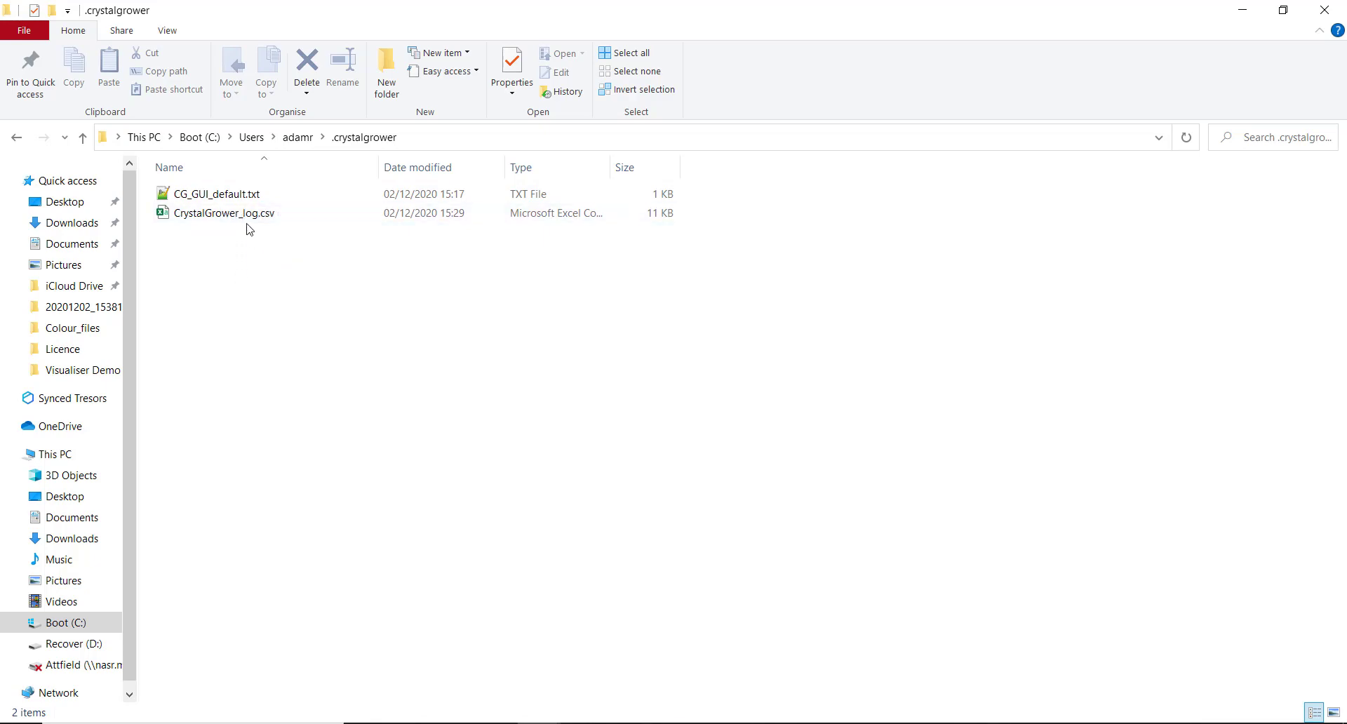
pyautogui.click(249, 218)
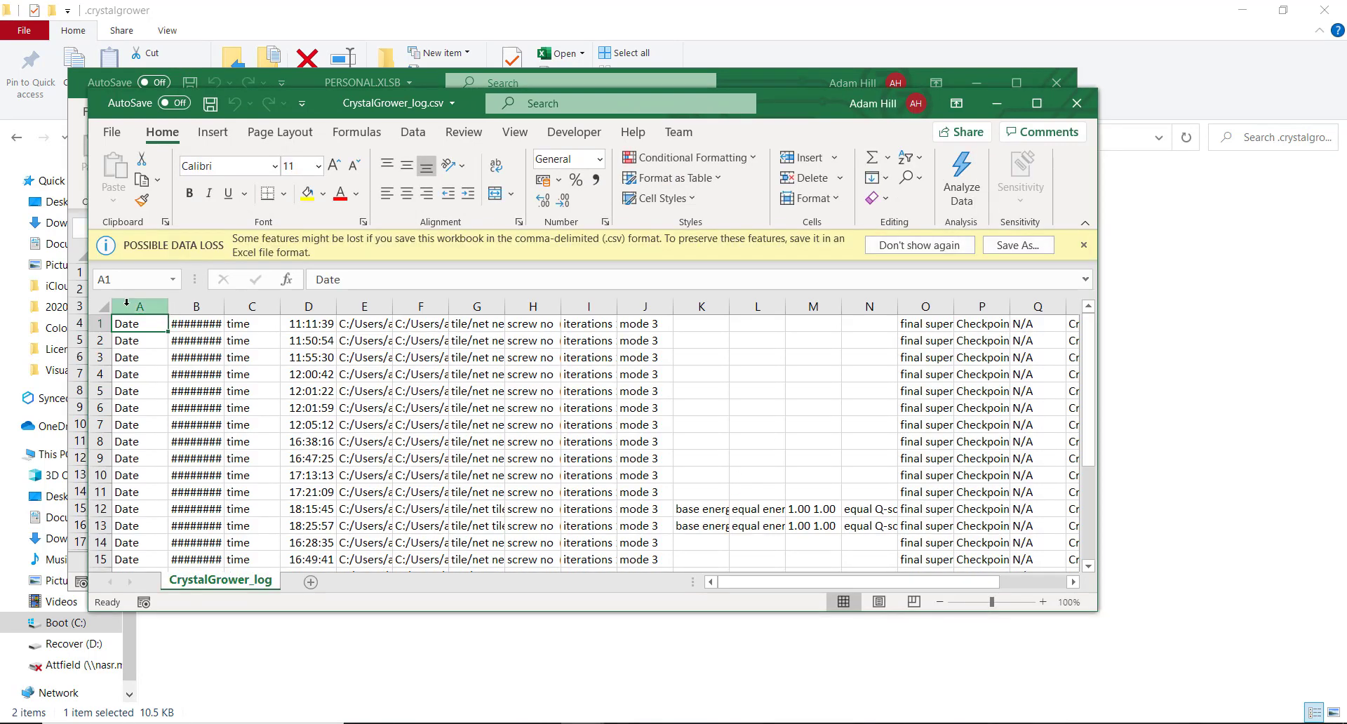
# Step: Fit all columns of CrystalGrower_log.csv to their contents and examine the logged simulations through to the program version entries
pyautogui.click(104, 307)
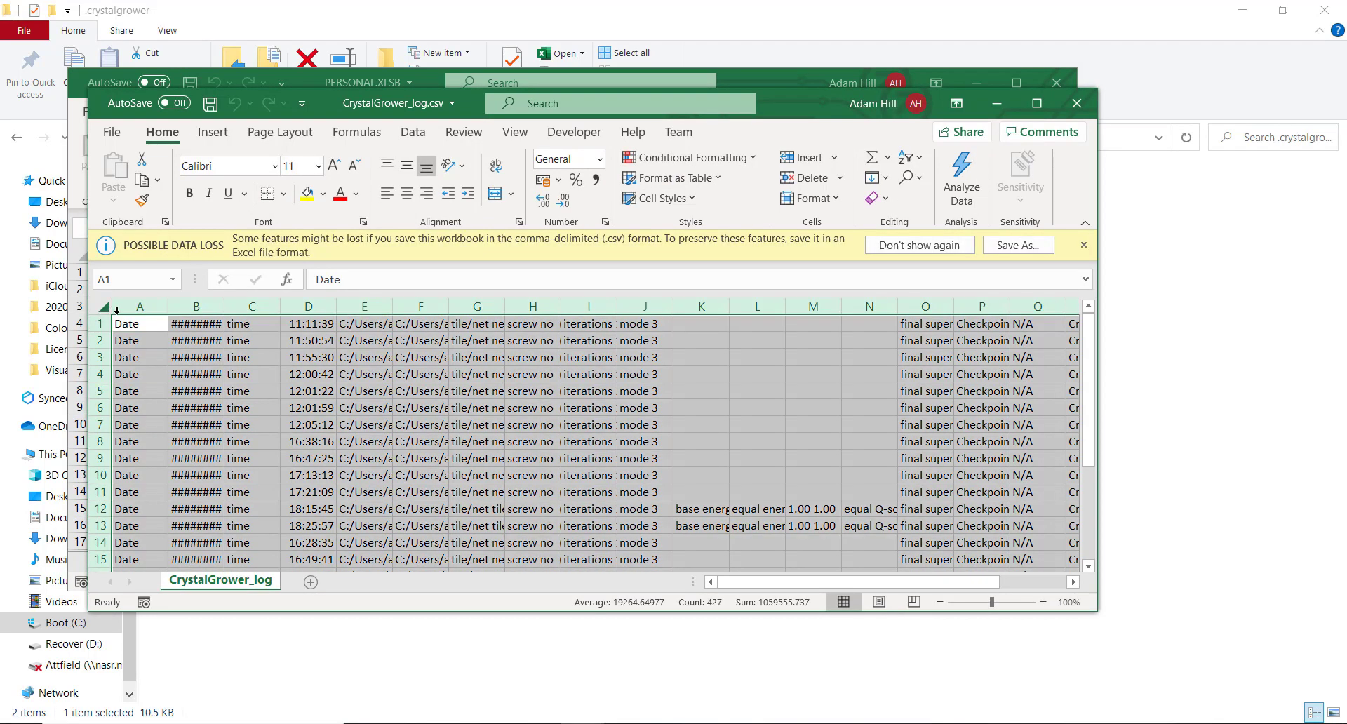
pyautogui.doubleClick(169, 308)
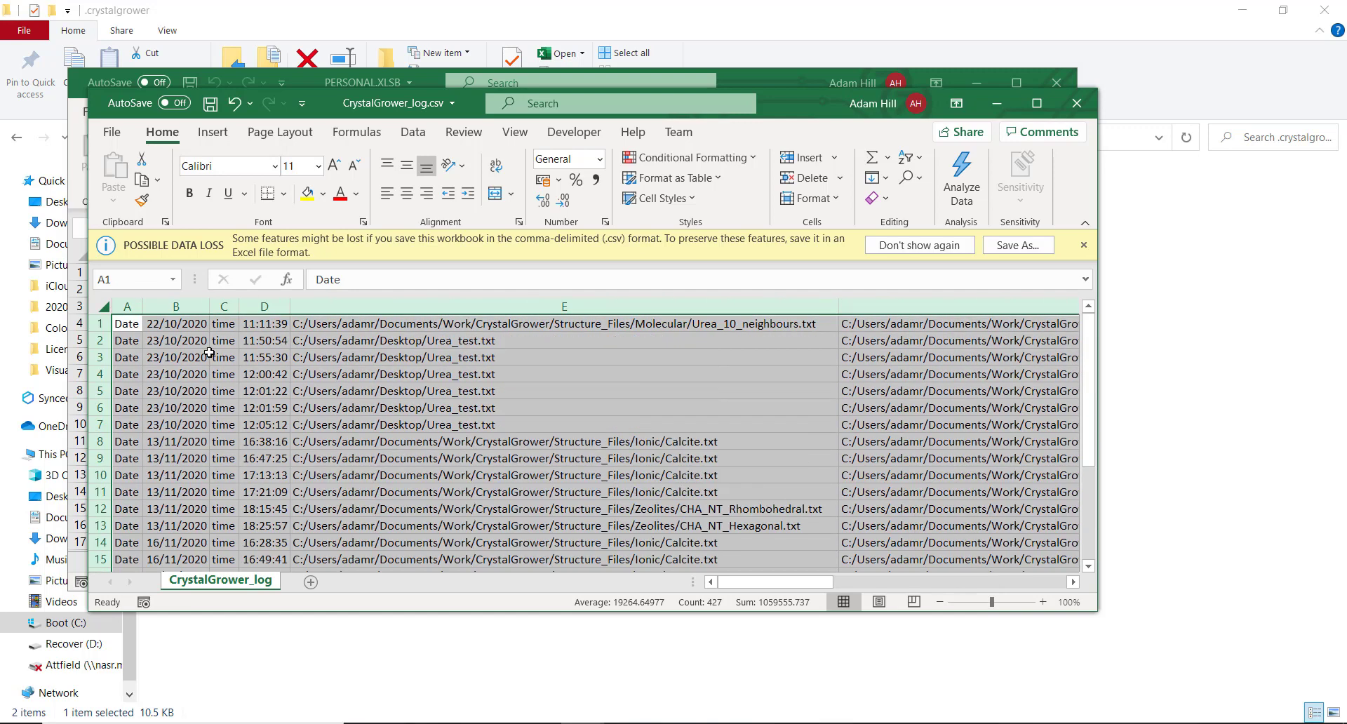
pyautogui.scroll(-1, 209, 352)
pyautogui.scroll(-4, 235, 458)
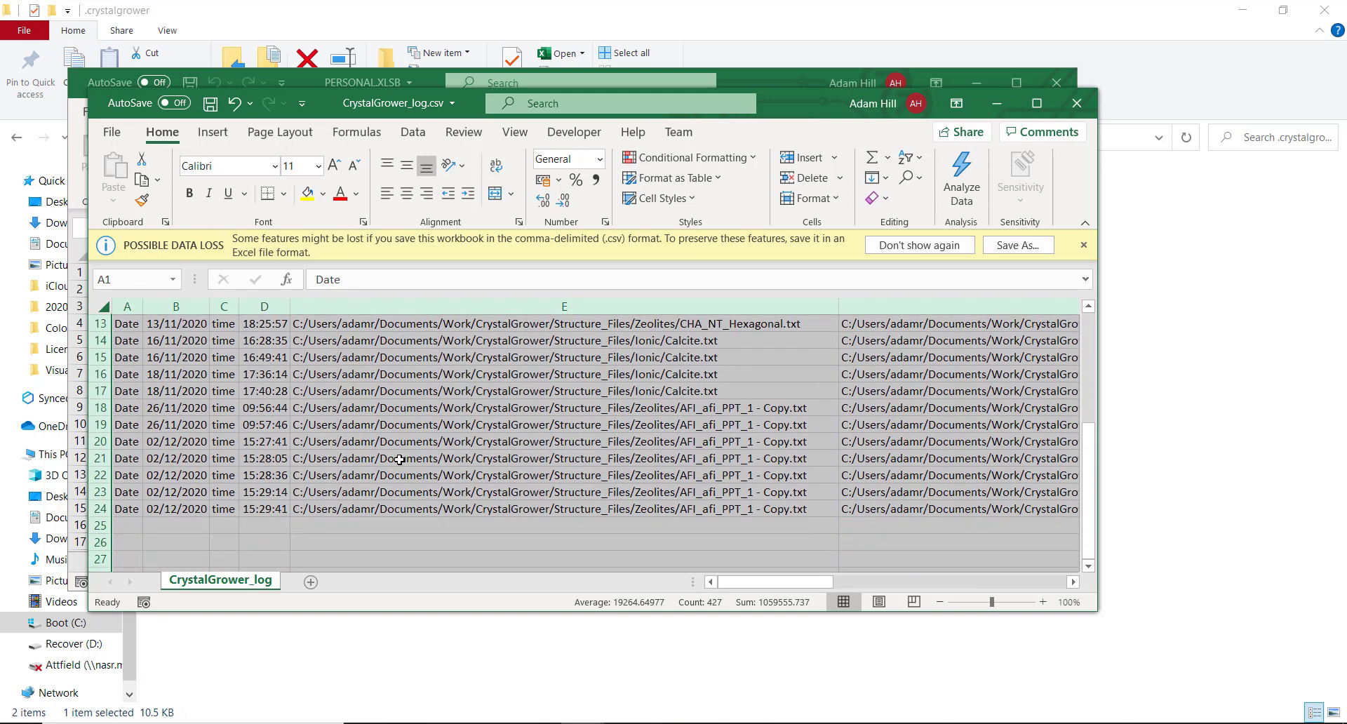
pyautogui.moveTo(807, 585); pyautogui.dragTo(1078, 565)
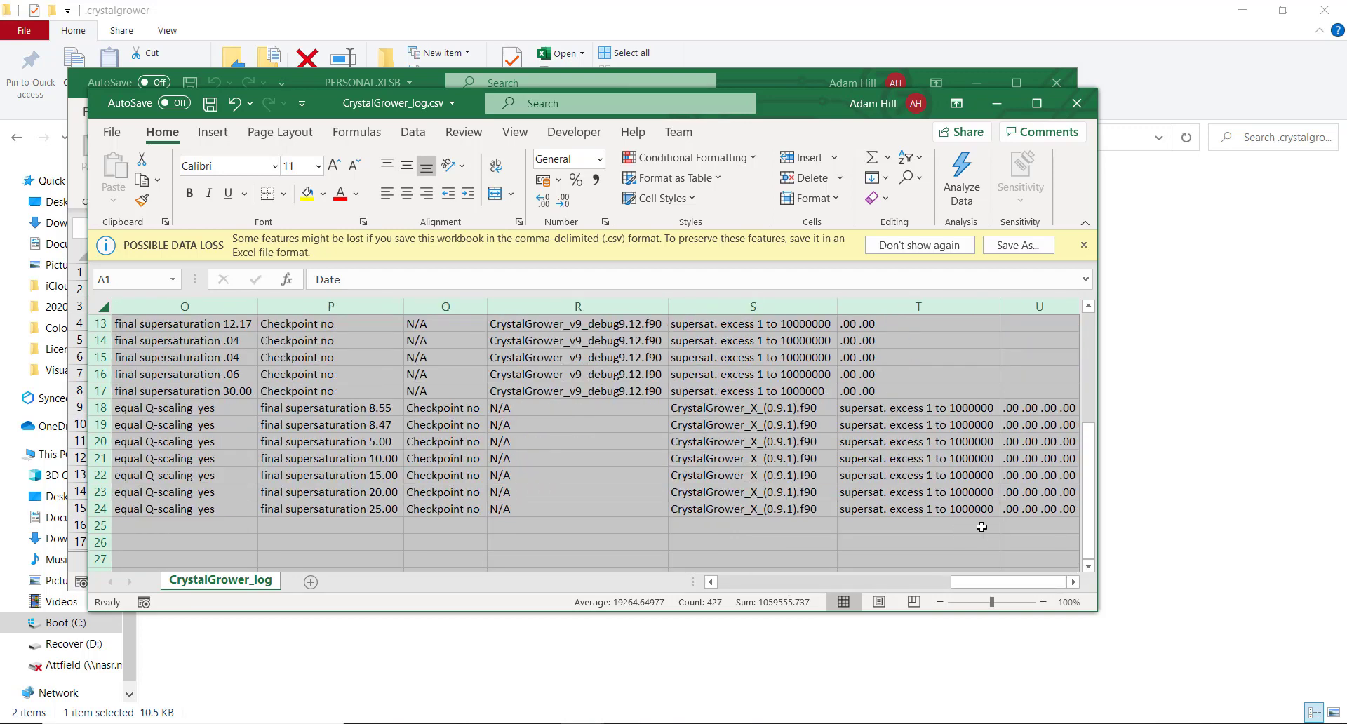
pyautogui.click(734, 408)
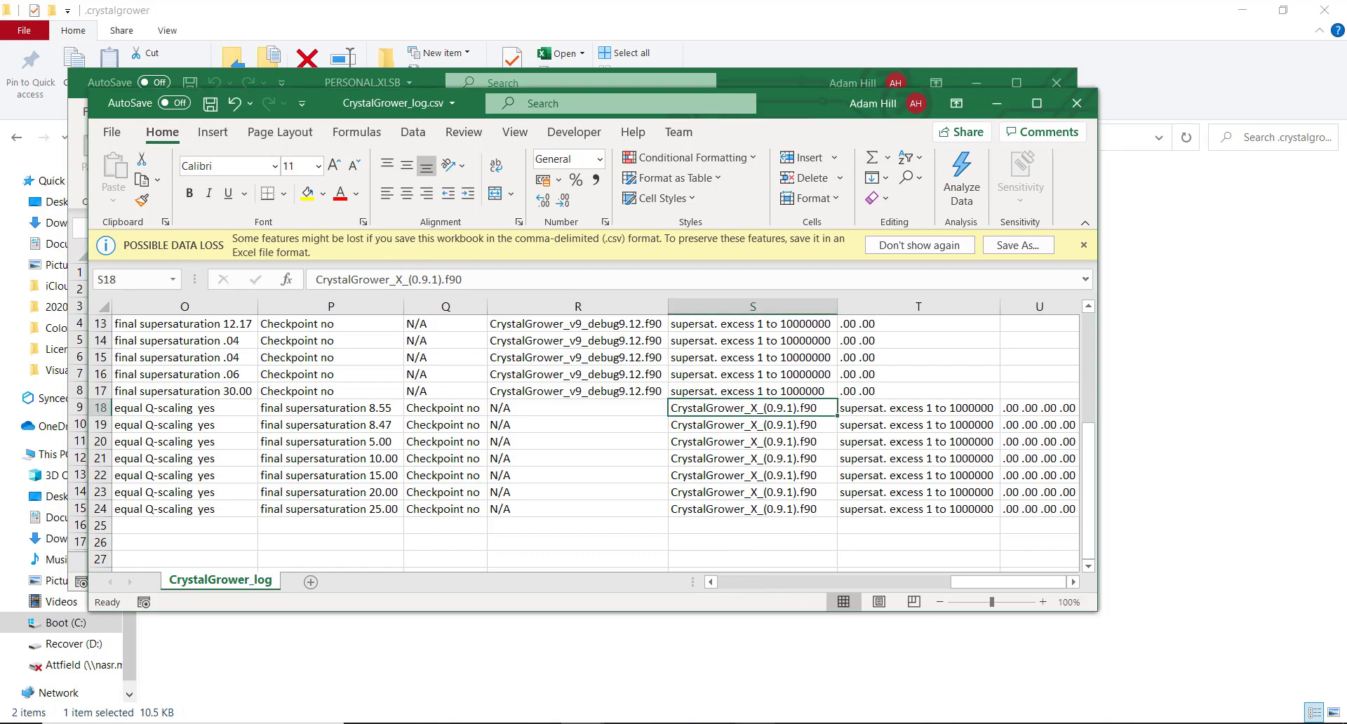
# Step: Switch to CrystalGrower, set the log file path to the Work/CrystalGrower/Simulations folder and run the simulations
pyautogui.click(850, 659)
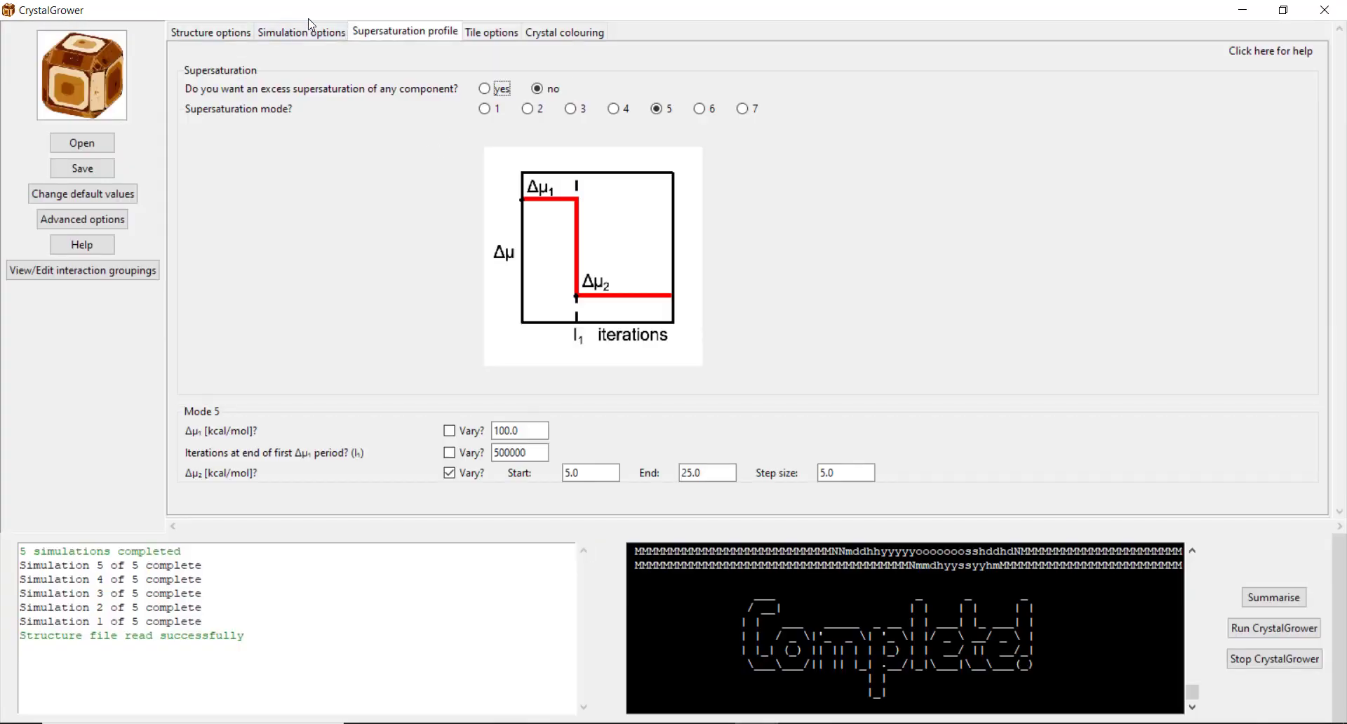
pyautogui.click(311, 28)
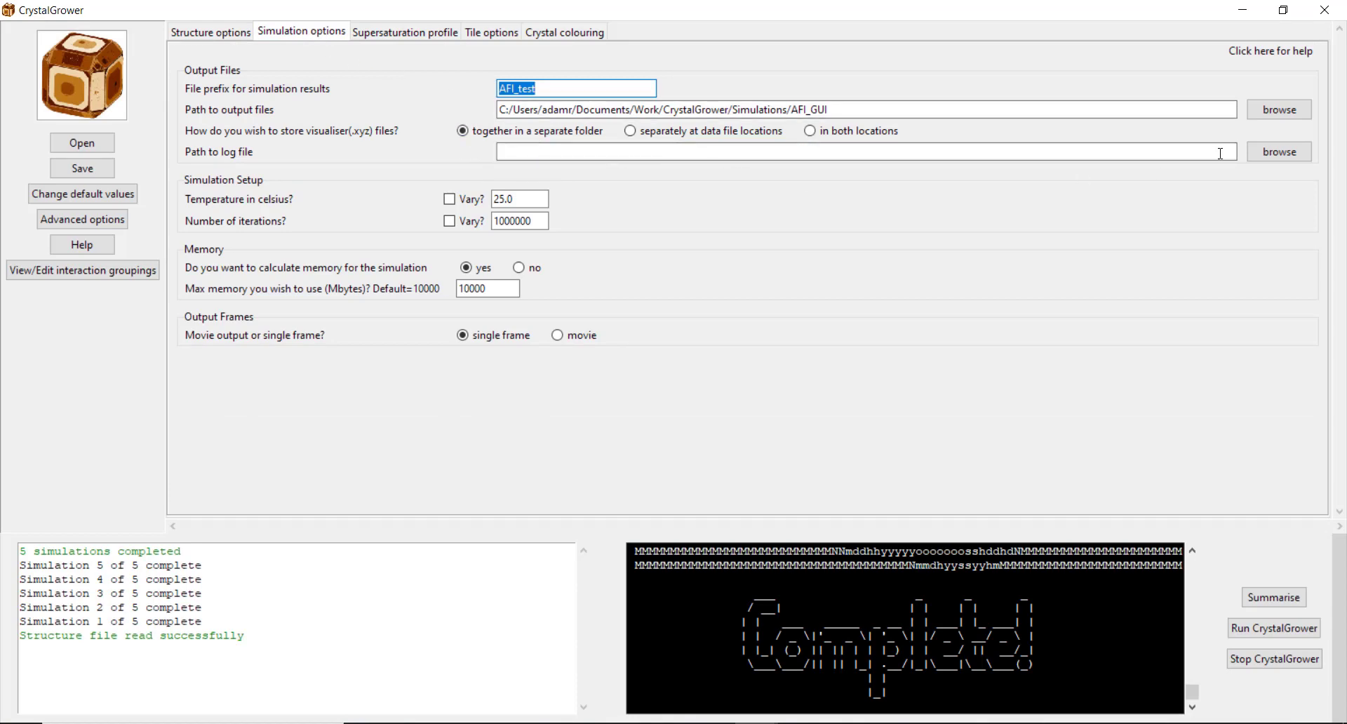
pyautogui.click(1280, 151)
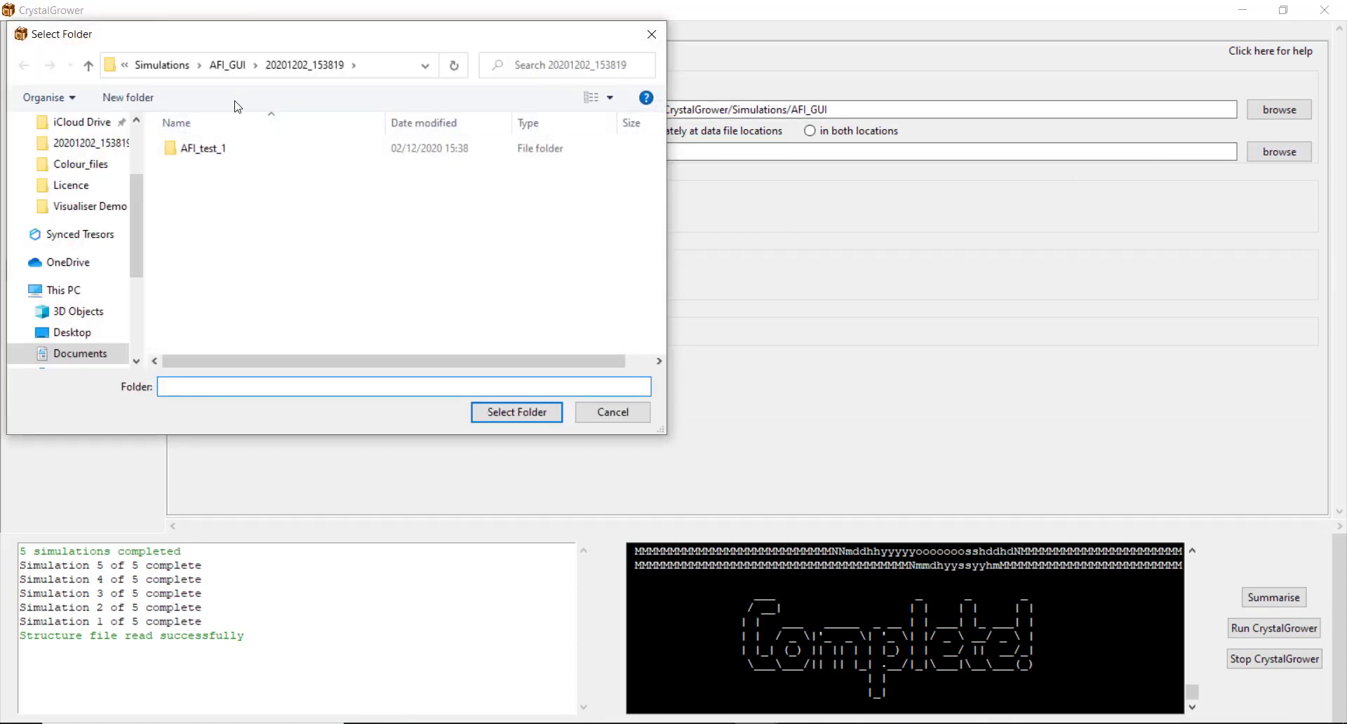
pyautogui.click(166, 66)
pyautogui.scroll(-1, 361, 232)
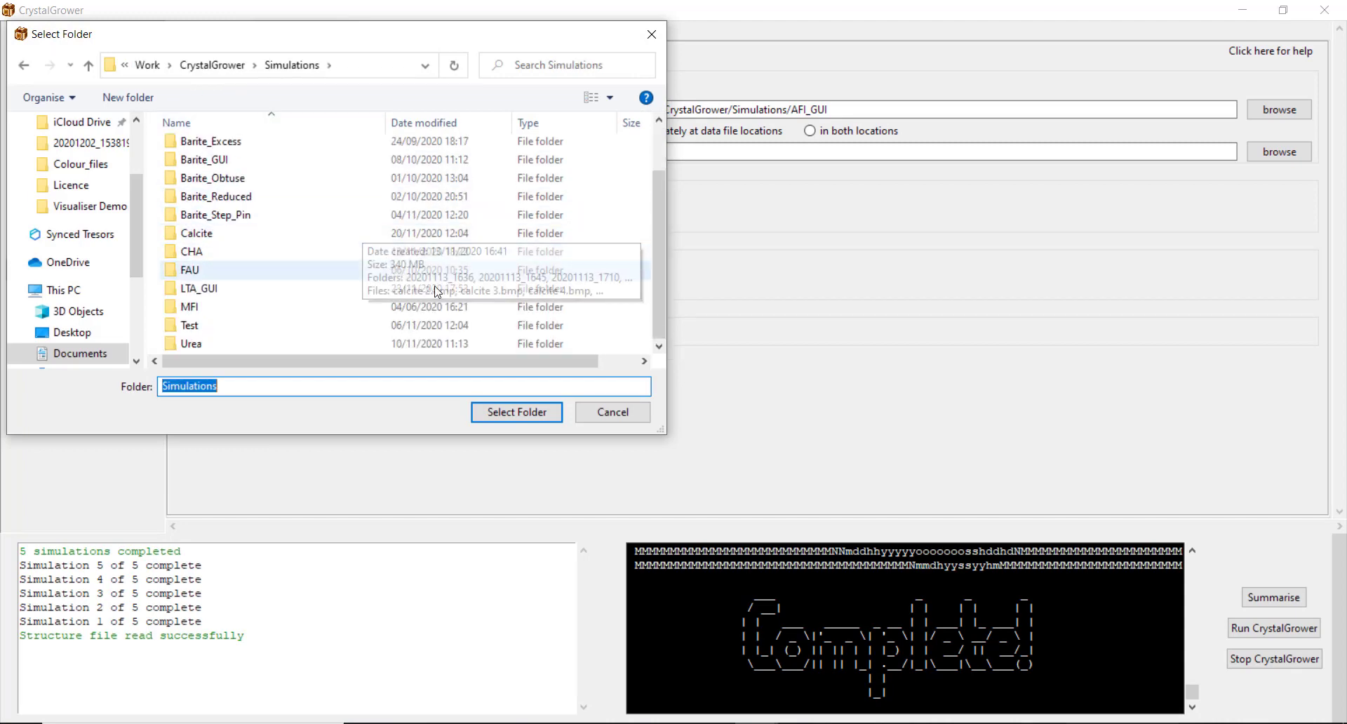
pyautogui.click(506, 421)
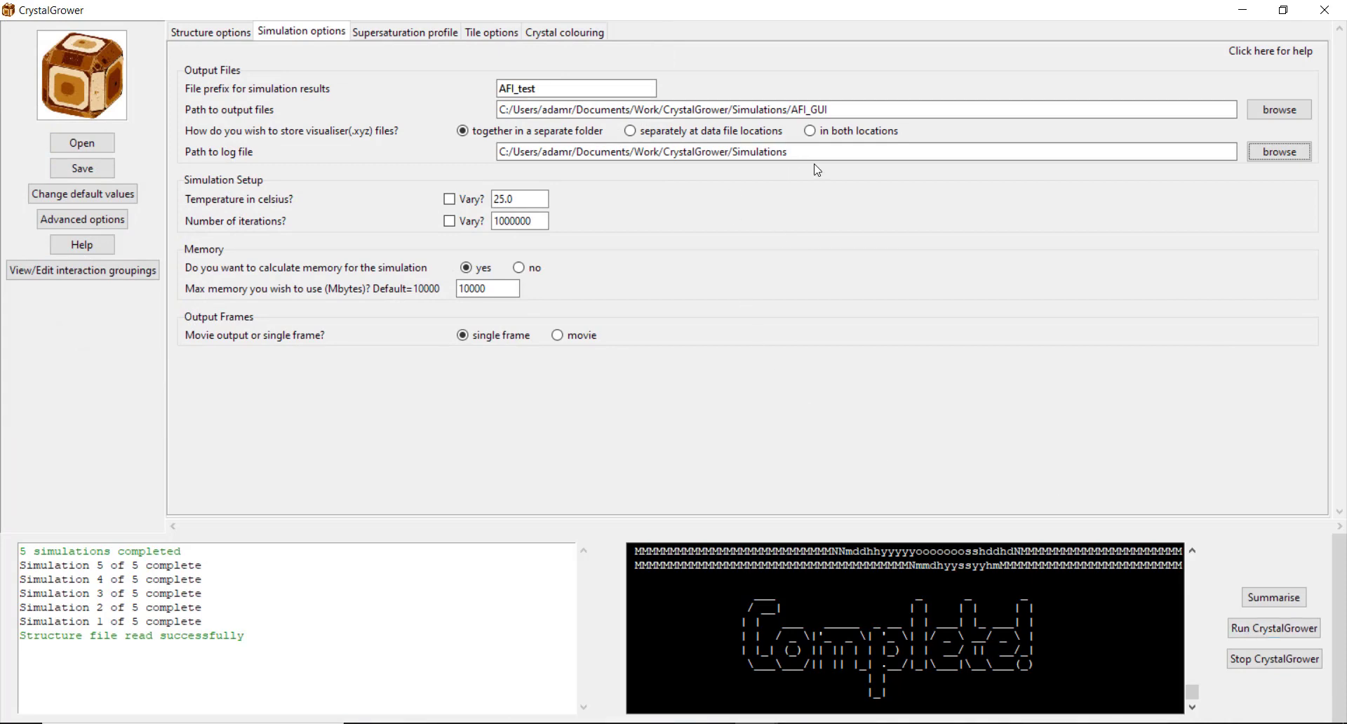
pyautogui.click(1253, 627)
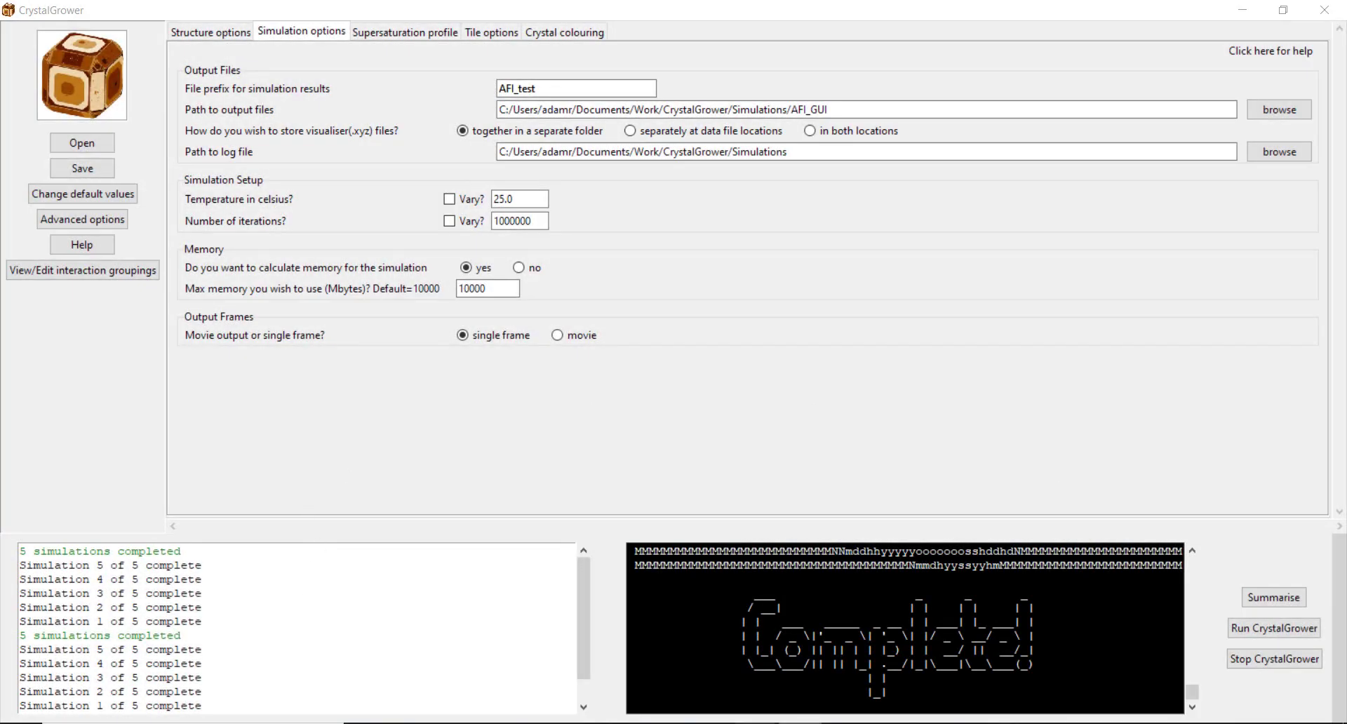
# Step: Close the CrystalGrower_log.csv open in Excel and open the CrystalGrower_log.csv in the Simulations folder from File Explorer
pyautogui.moveTo(756, 723)
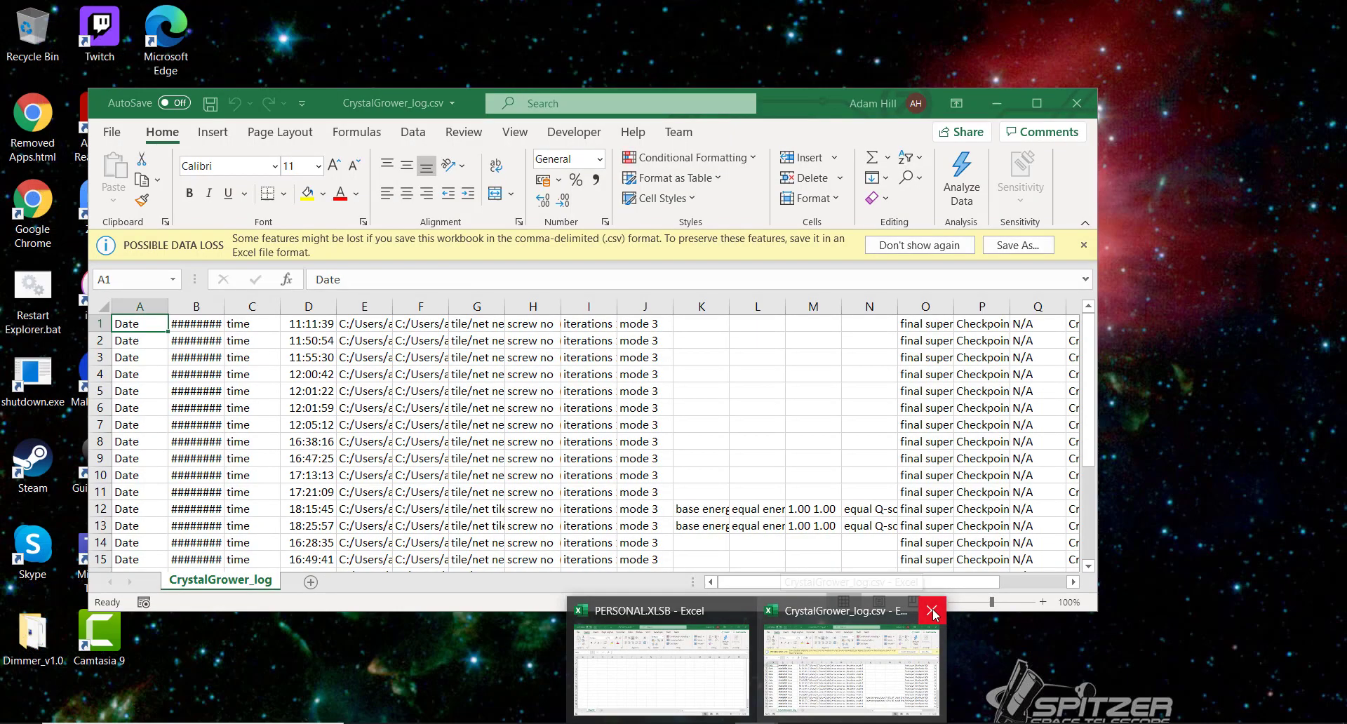
pyautogui.click(933, 612)
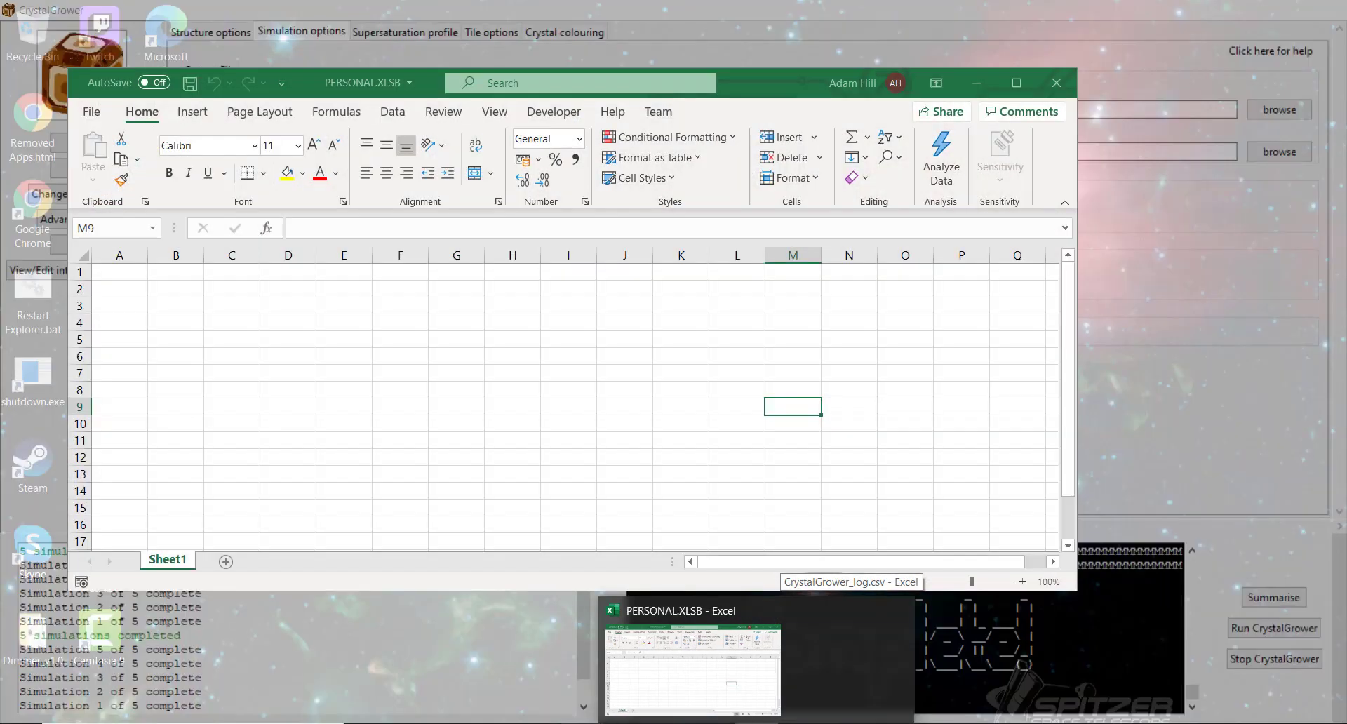
pyautogui.moveTo(540, 723)
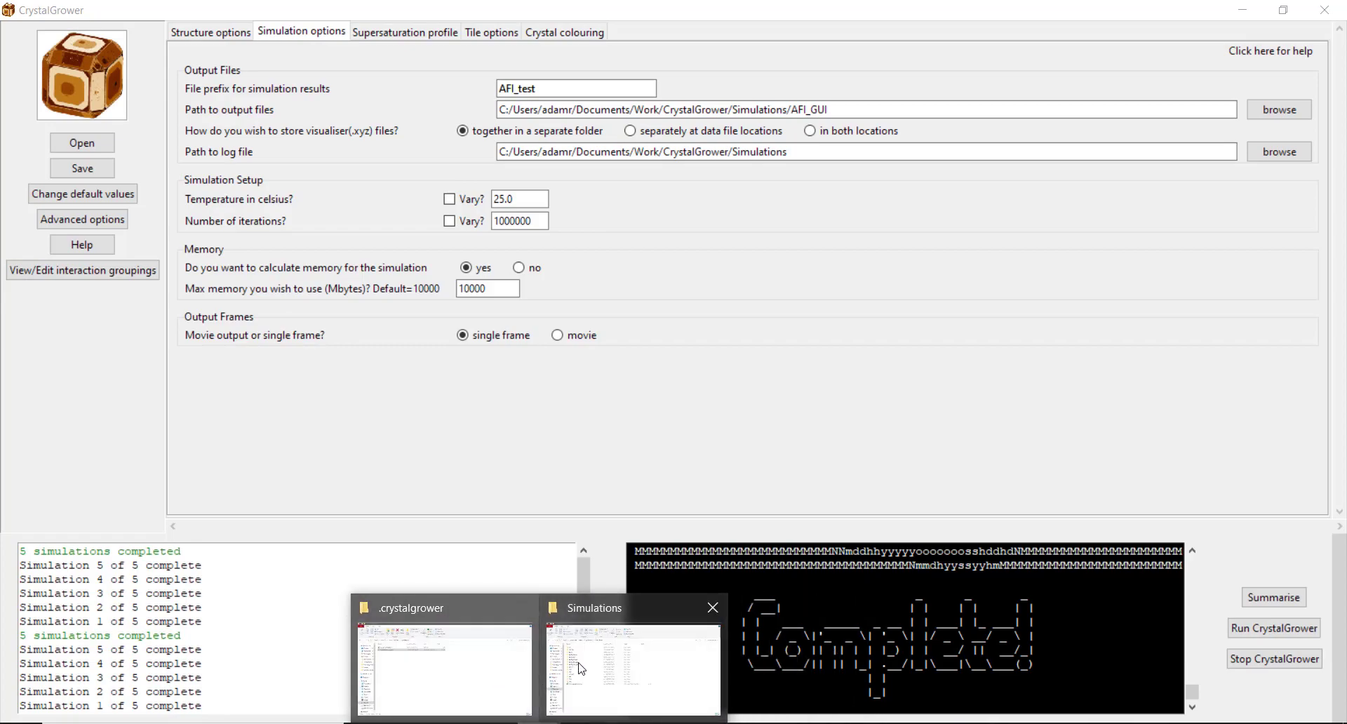
pyautogui.click(581, 668)
pyautogui.click(245, 484)
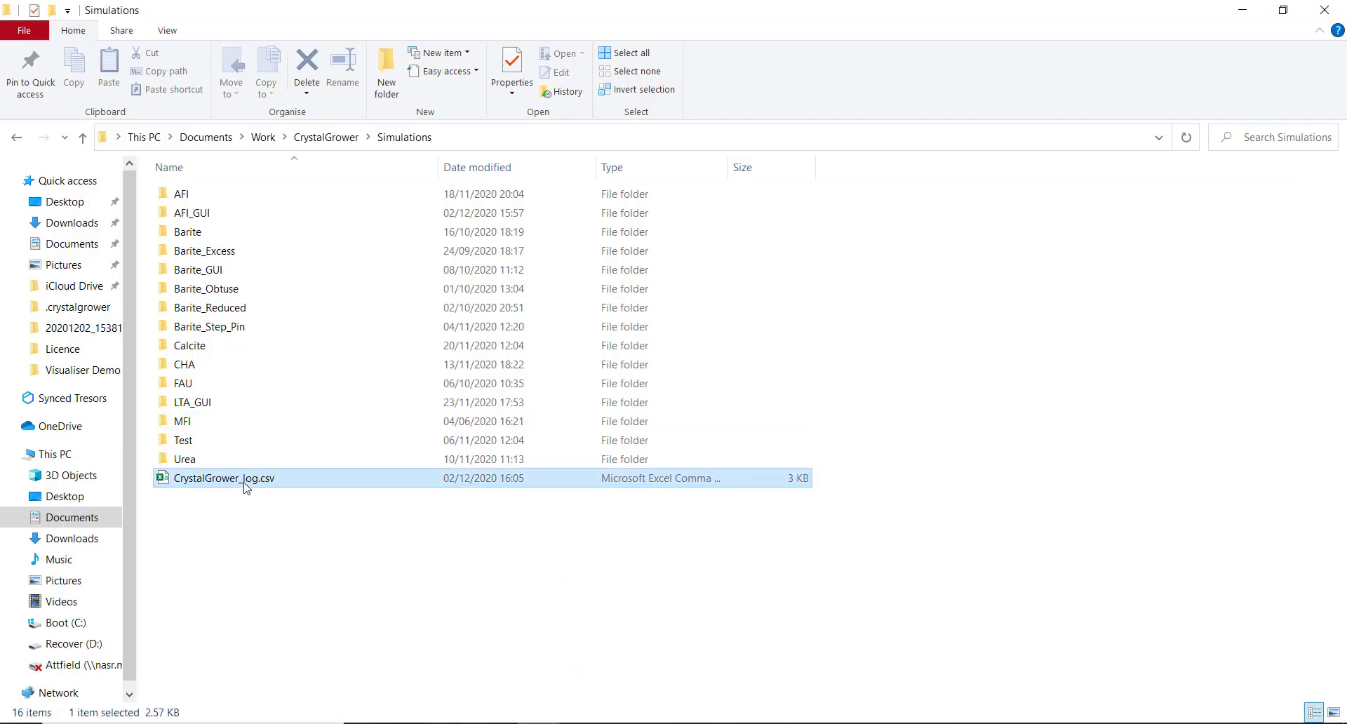
pyautogui.doubleClick(245, 484)
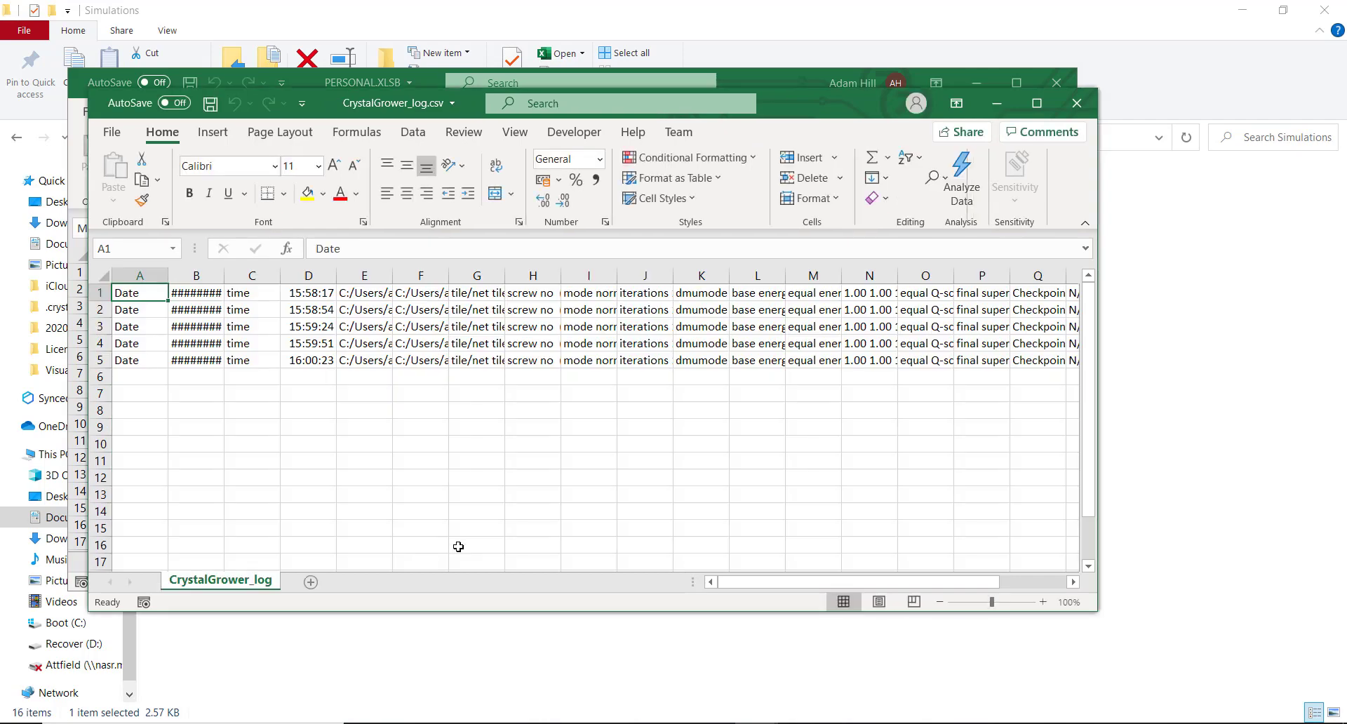
# Step: Fit the columns of the Simulations folder's log to their contents, examine its entries and return to CrystalGrower
pyautogui.click(103, 307)
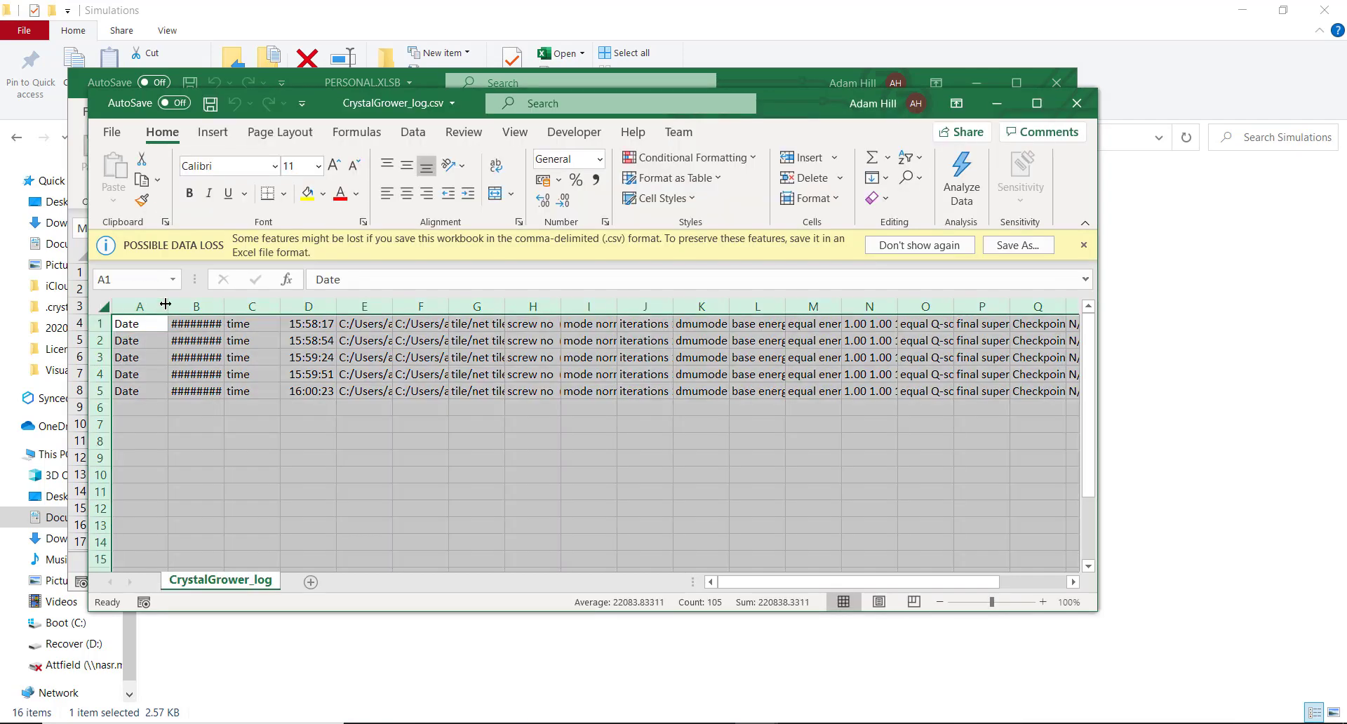
pyautogui.doubleClick(166, 303)
pyautogui.click(723, 493)
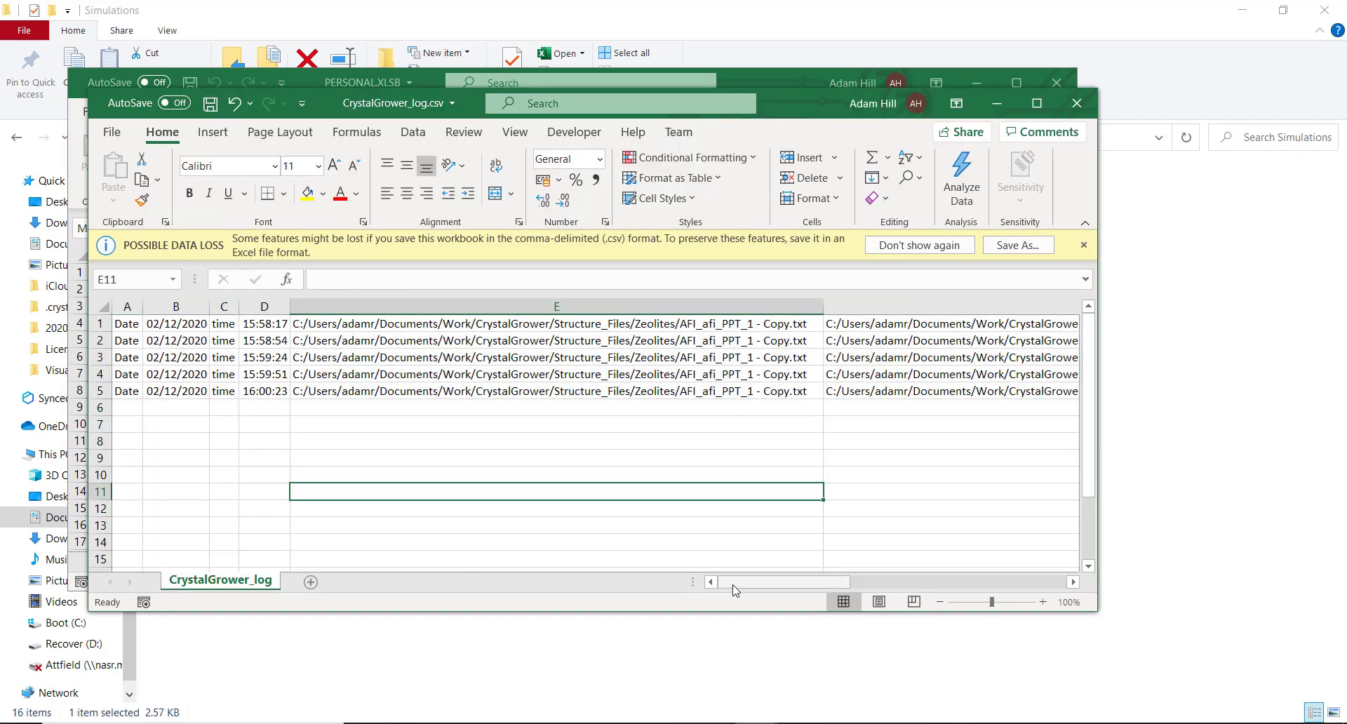
pyautogui.moveTo(772, 582); pyautogui.dragTo(727, 597)
pyautogui.moveTo(759, 583)
pyautogui.mouseDown()
pyautogui.moveTo(852, 581)
pyautogui.moveTo(757, 576)
pyautogui.mouseUp()
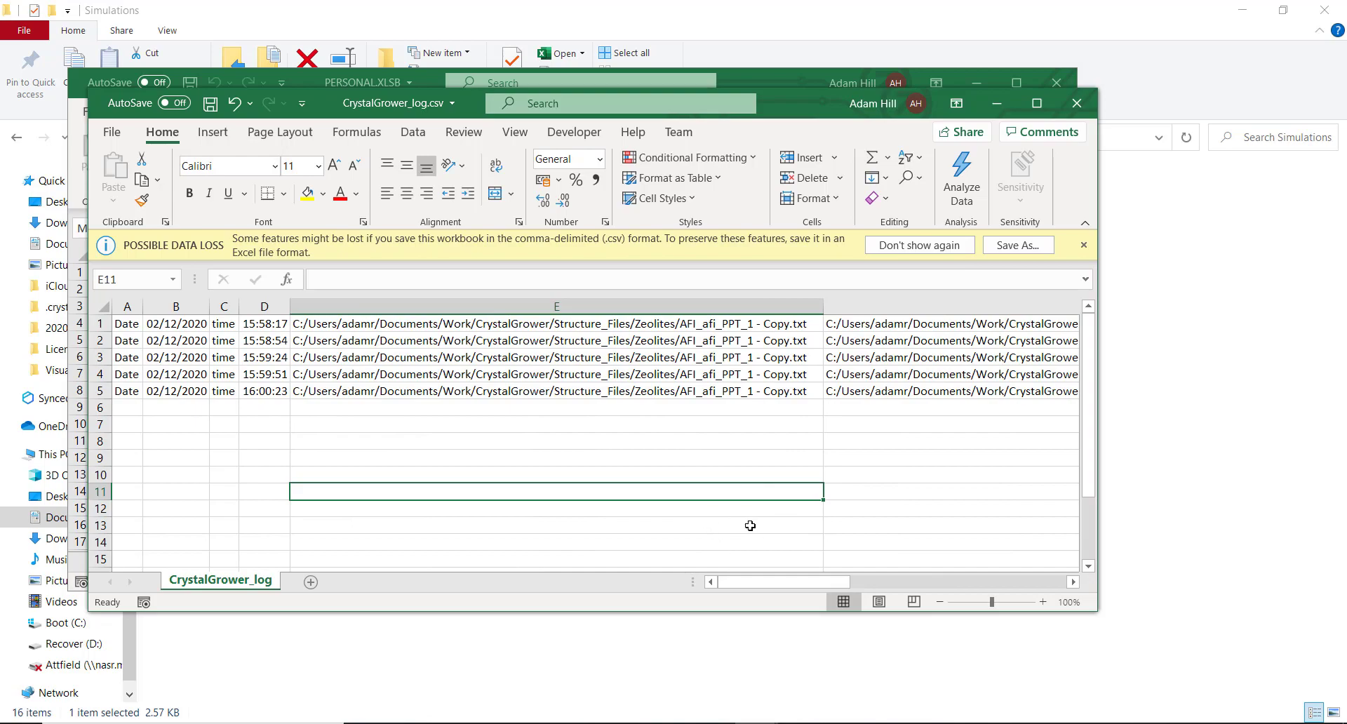
pyautogui.click(713, 723)
pyautogui.click(748, 693)
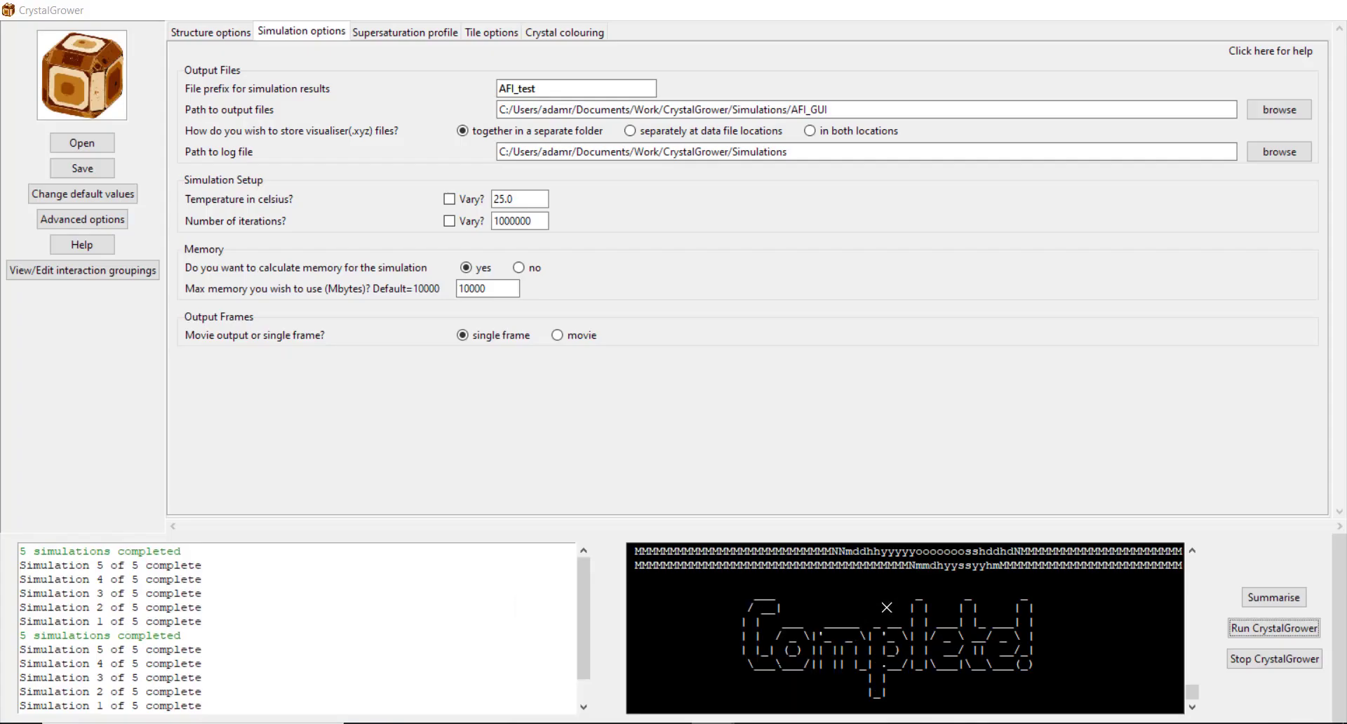